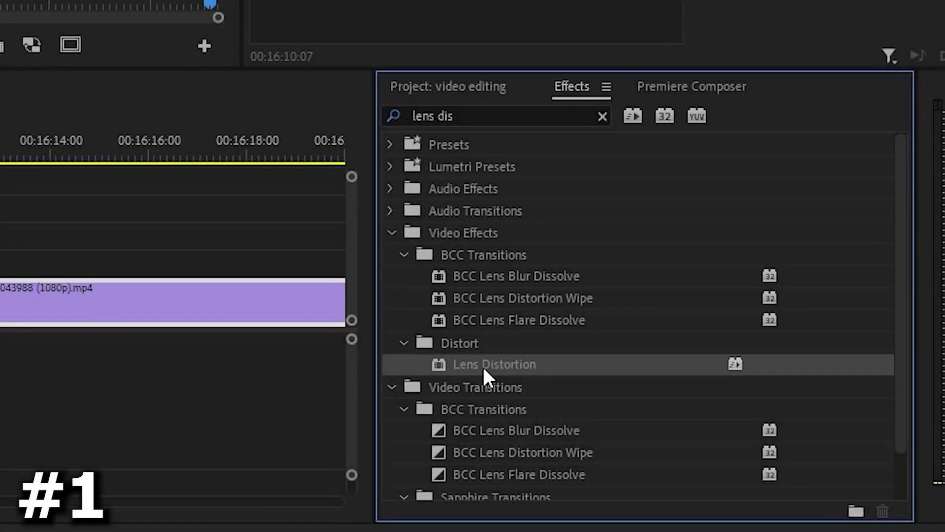
Drop Lens Distortion onto the pexels-denys clip and scrub its Curvature toward -32.
drag(482, 365, 0, 309)
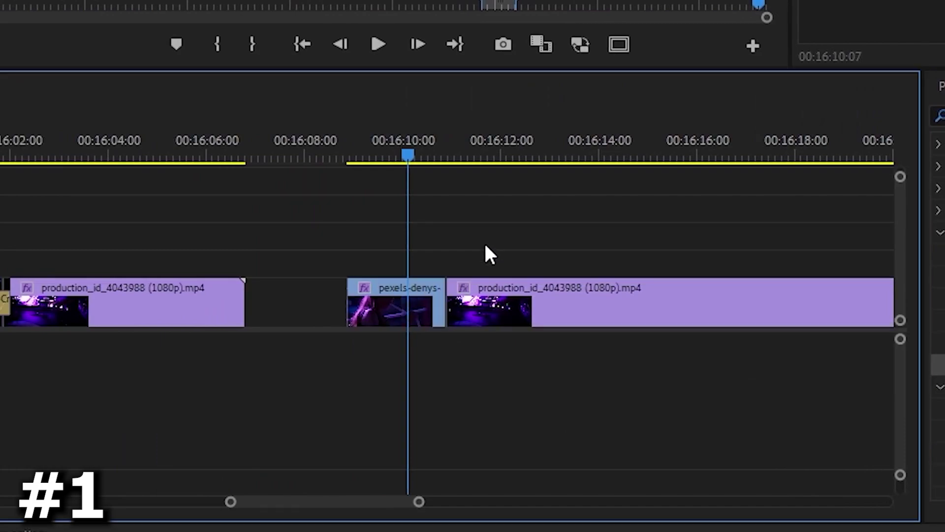
drag(483, 241, 416, 291)
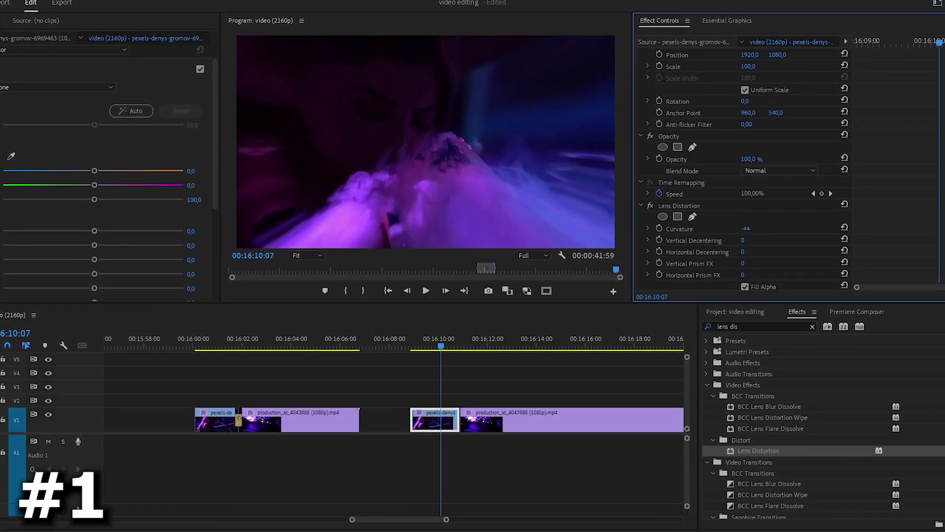
drag(745, 228, 771, 227)
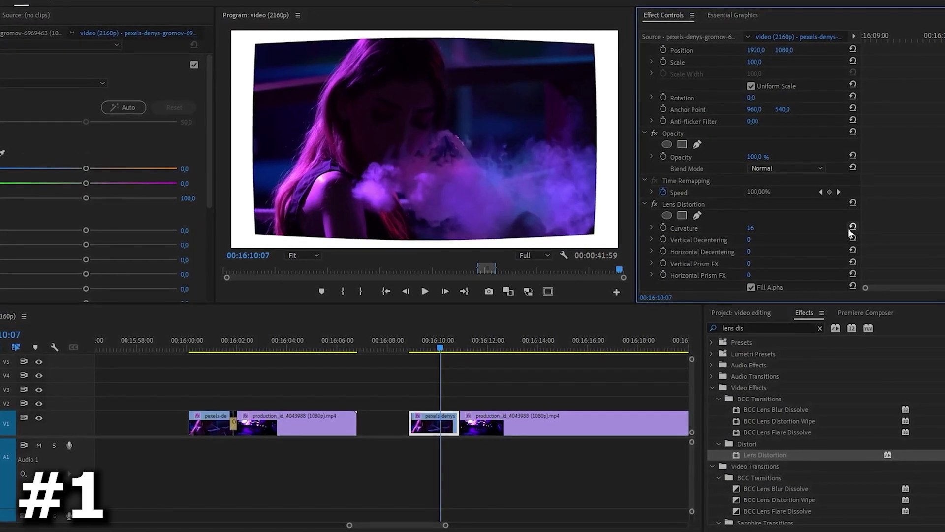
Keyframe Curvature from 0 to -100 just before the cut and preview the distortion.
click(852, 228)
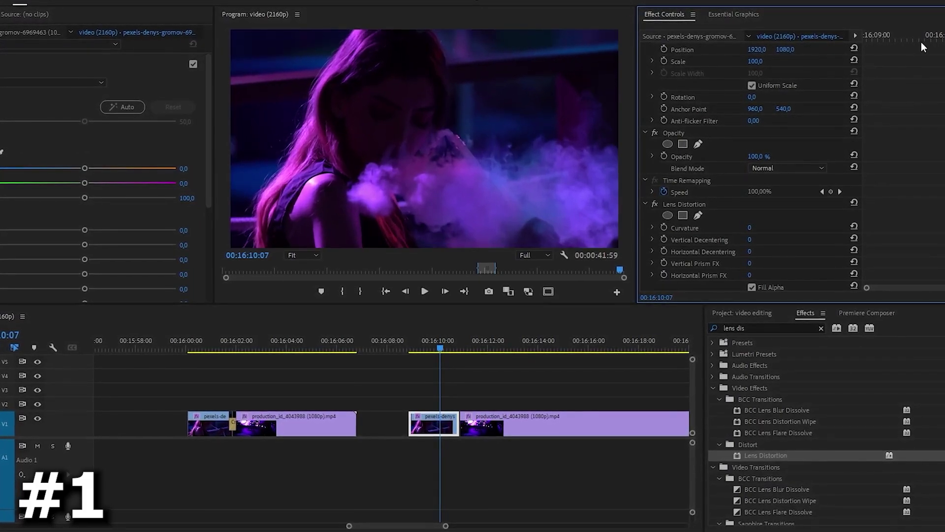
click(877, 34)
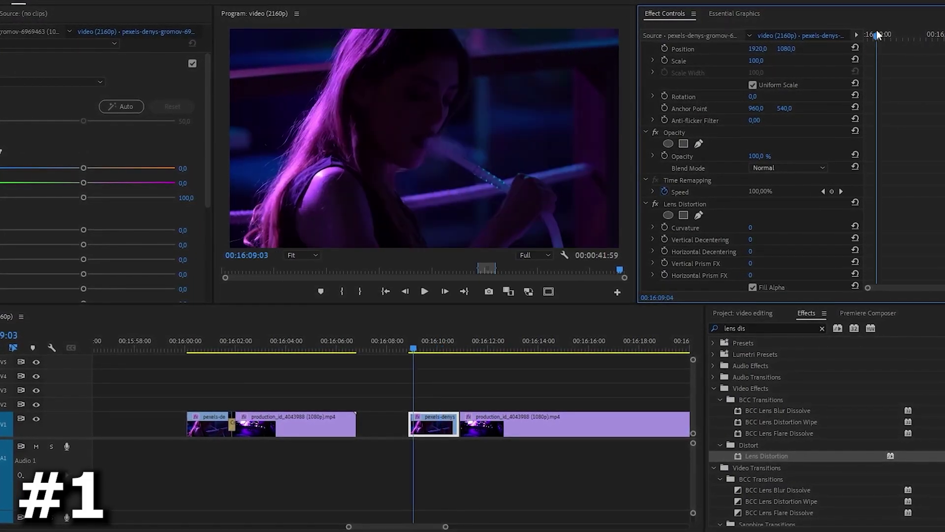
click(665, 227)
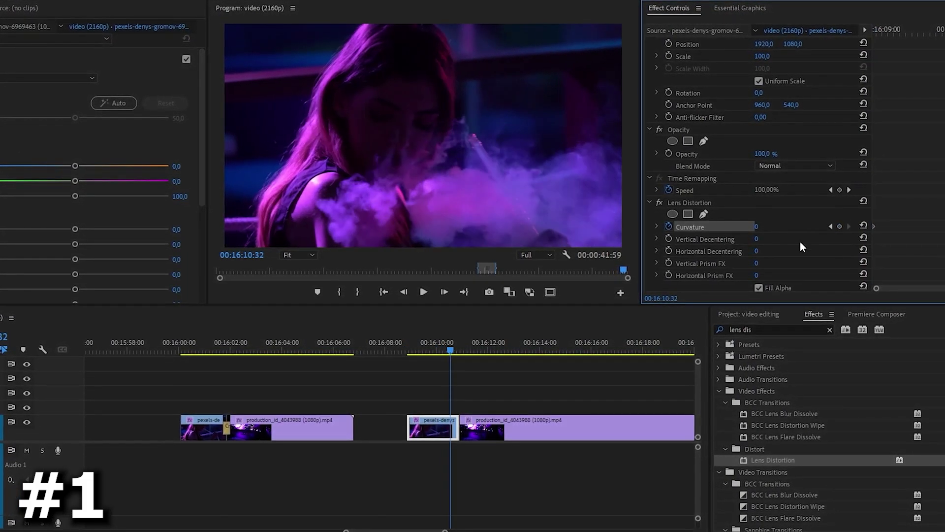
mouse_move(773, 231)
mouse_down()
mouse_move(787, 230)
mouse_move(729, 231)
mouse_move(776, 226)
mouse_up()
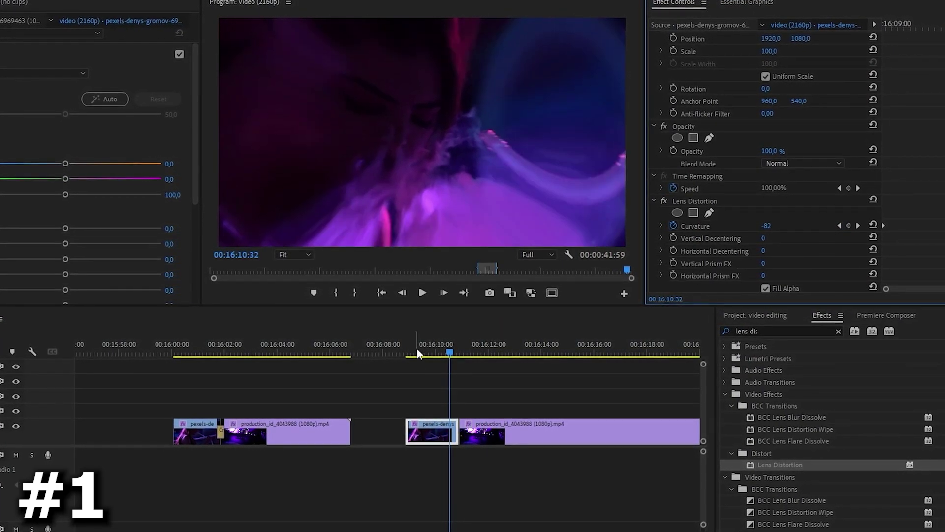
click(397, 347)
key(space)
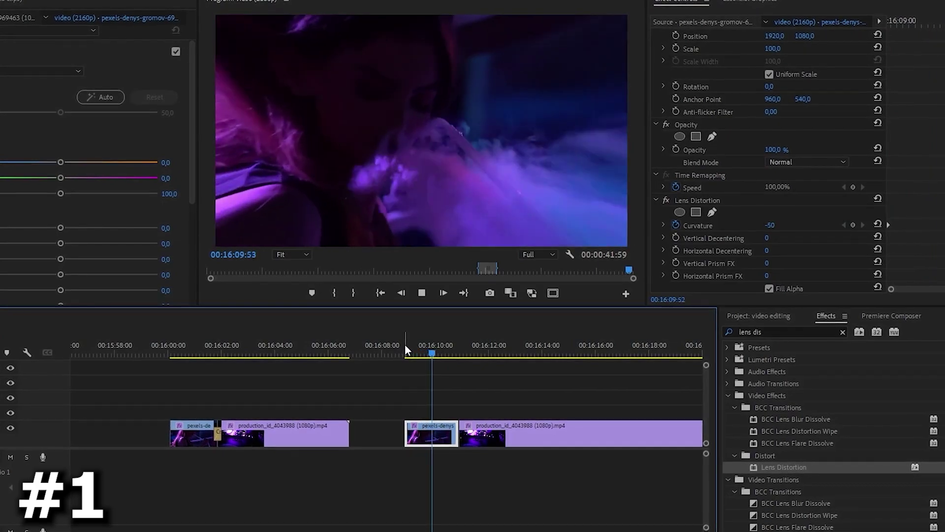
key(space)
Ease the curvature keyframes with Bezier and add a keyframe returning to 0 on the next clip.
right_click(939, 224)
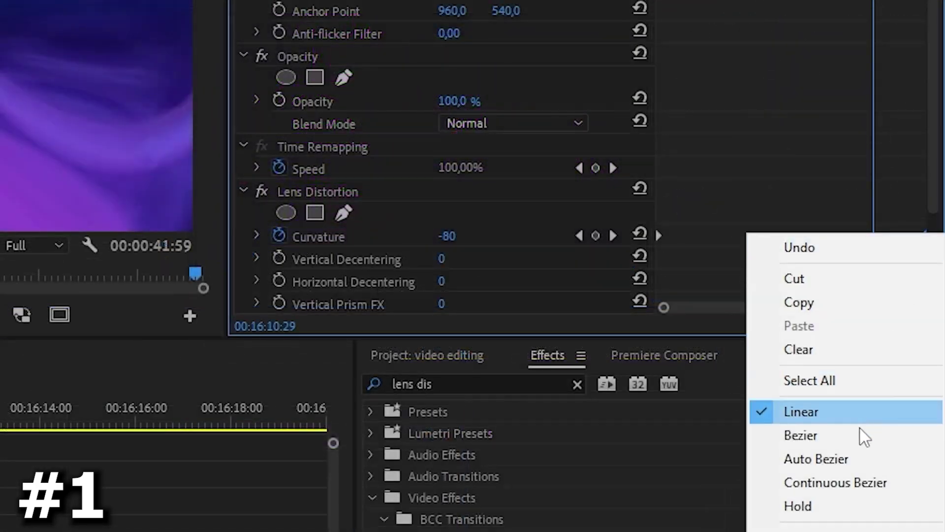
click(861, 434)
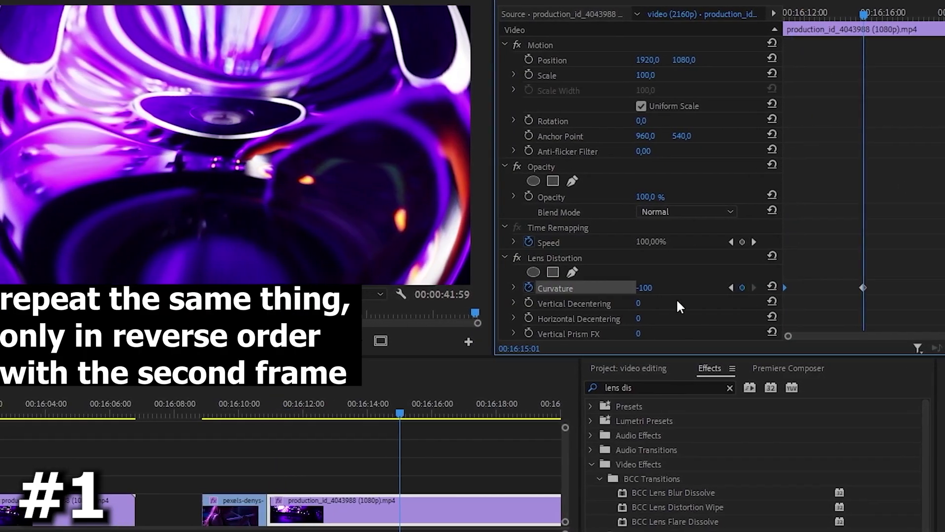
click(764, 286)
scroll(379, 517, down, 2)
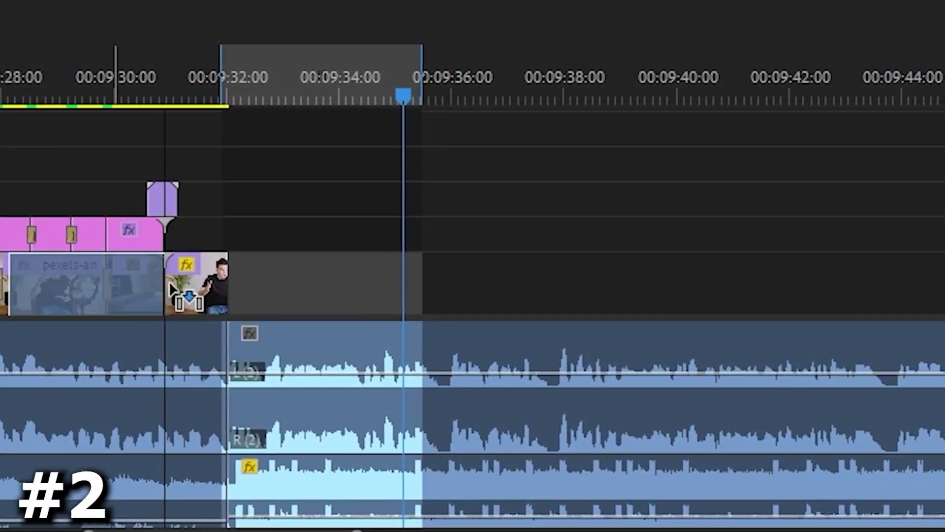
Place IMG_2085.MOV into the empty V1 gap and park the playhead at its start.
drag(305, 280, 377, 279)
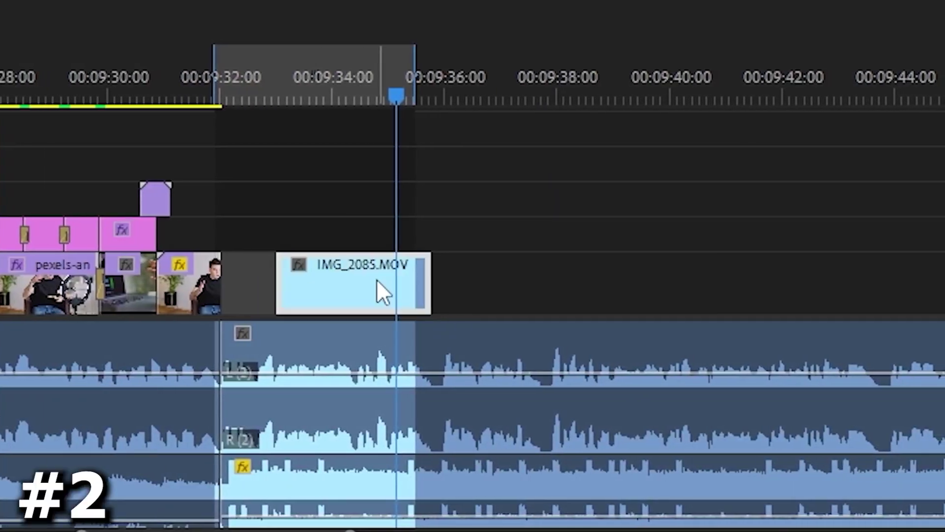
key(=)
drag(296, 106, 413, 101)
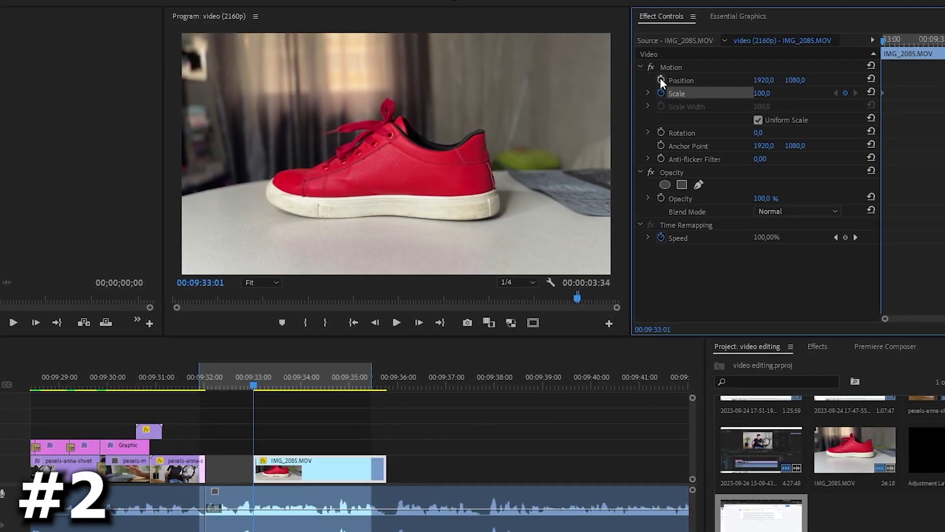
Keyframe the shoe clip to Position X 1949 and Scale 112, then preview the zoom.
click(661, 80)
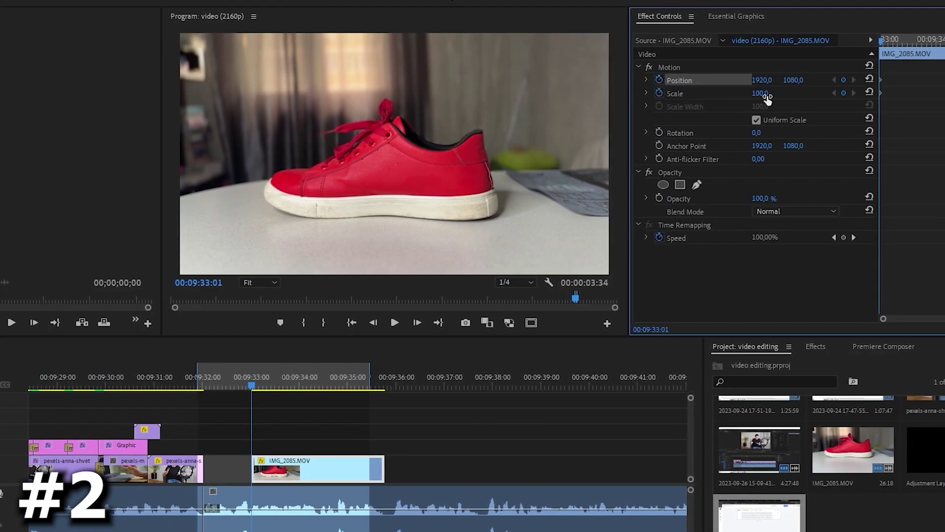
drag(762, 93, 795, 93)
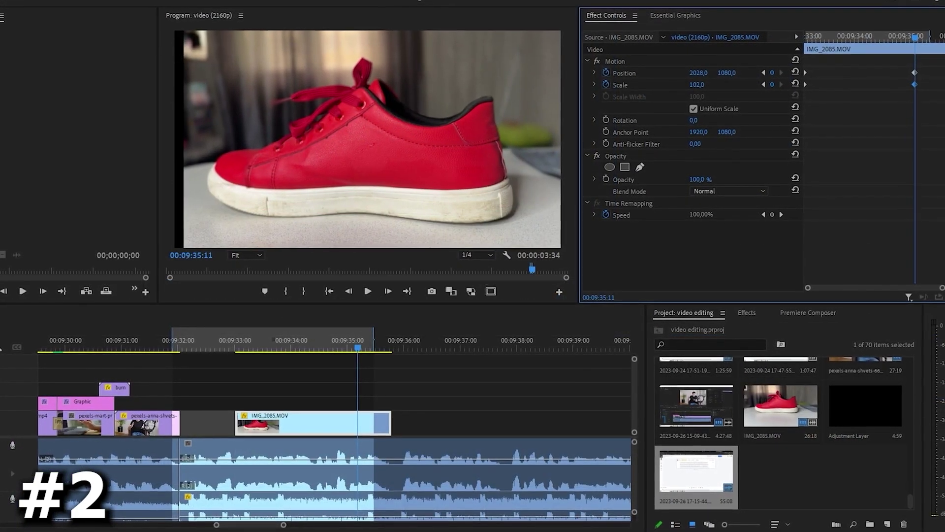
drag(699, 73, 703, 75)
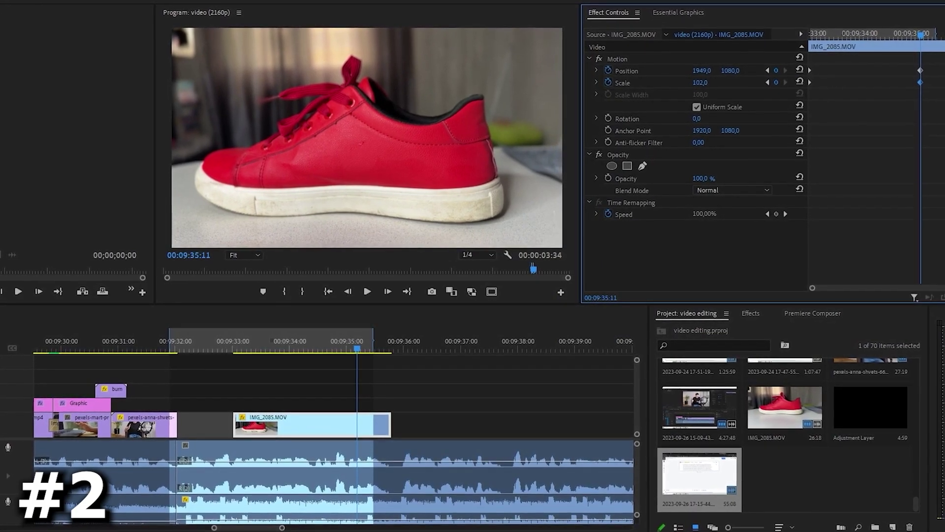
drag(705, 80, 711, 80)
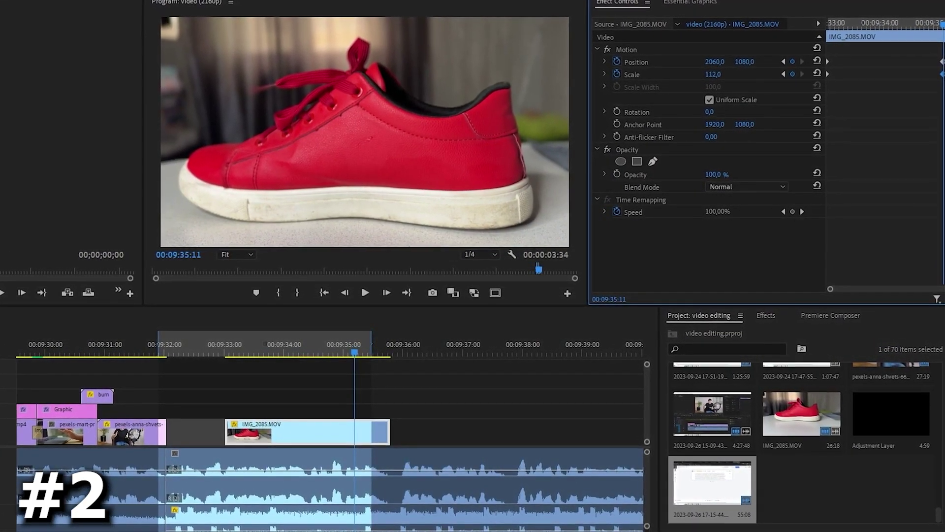
key(space)
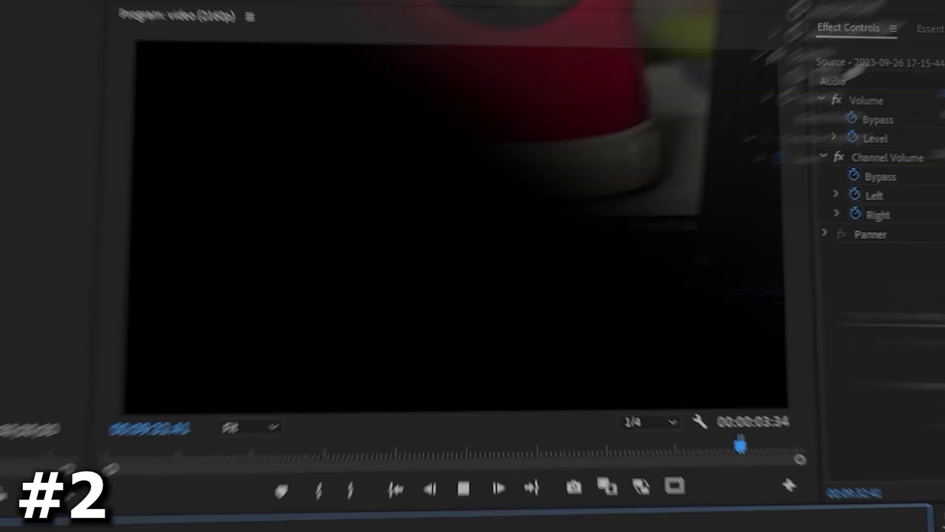
Nest the shoe clip as Nested Sequence 01 and apply Warp Stabilizer to it.
right_click(361, 406)
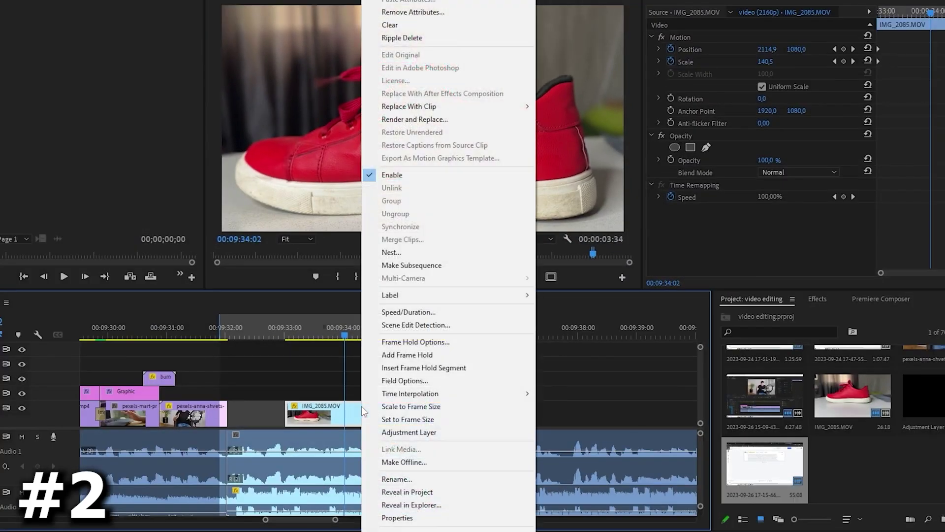
click(412, 252)
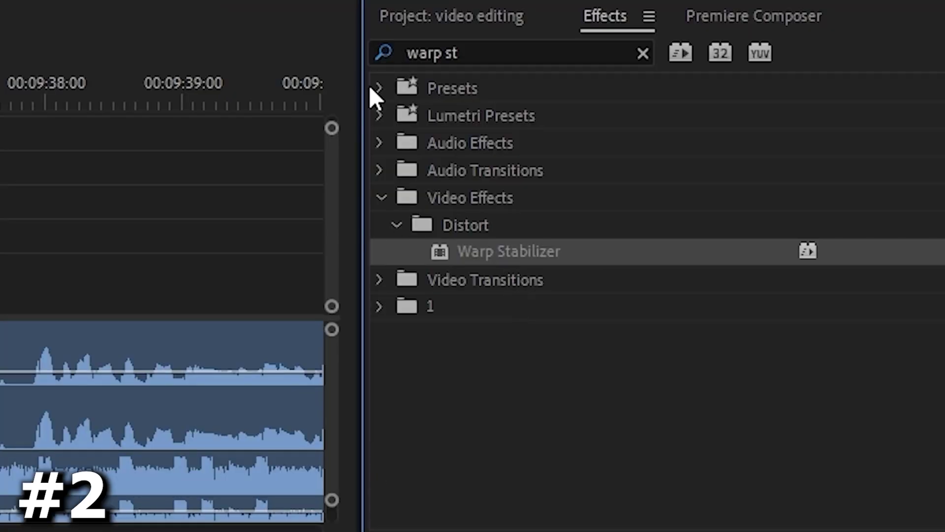
drag(440, 251, 0, 303)
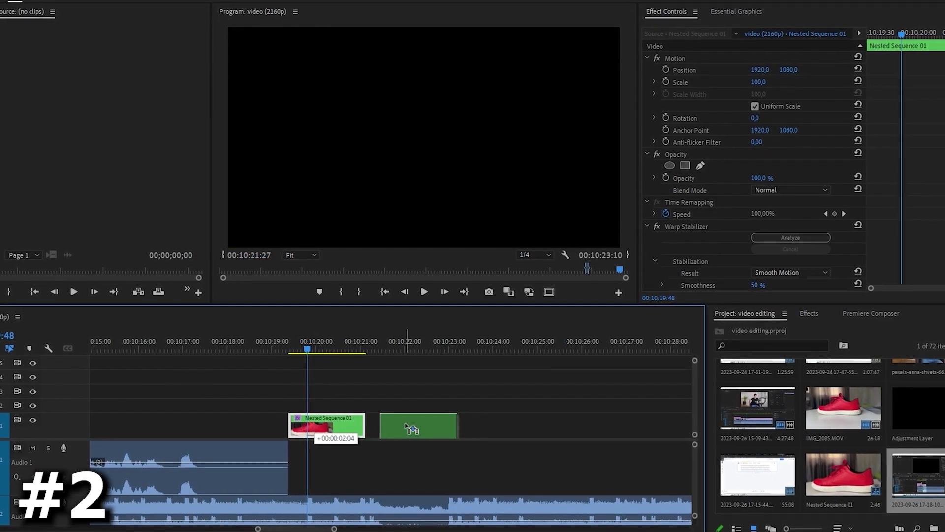
Place a copy of the nested clip right after the original, with Reverse Speed enabled.
drag(407, 427, 407, 427)
click(399, 345)
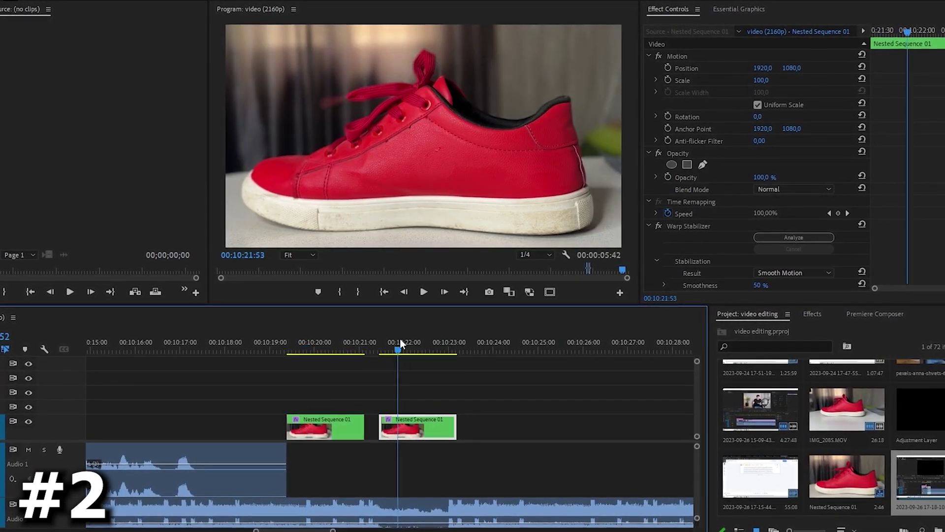
right_click(418, 426)
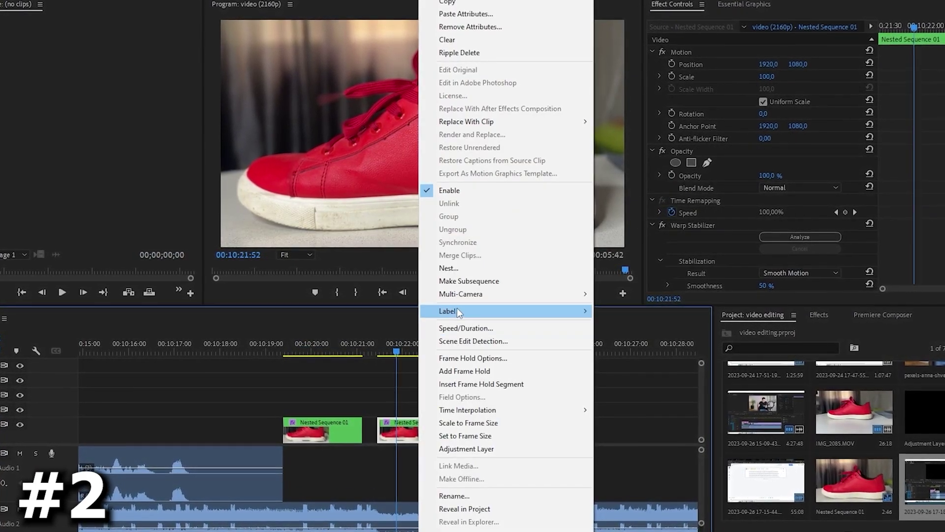
click(463, 324)
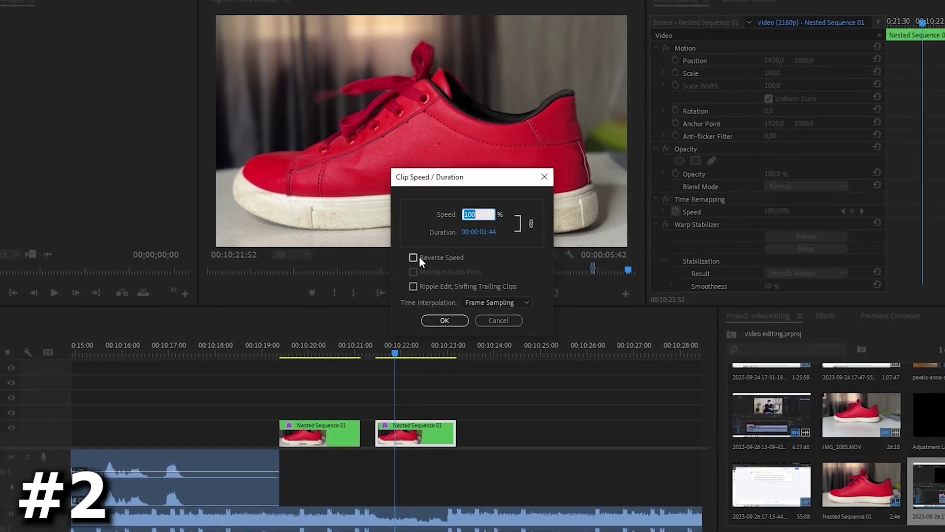
click(413, 258)
click(444, 320)
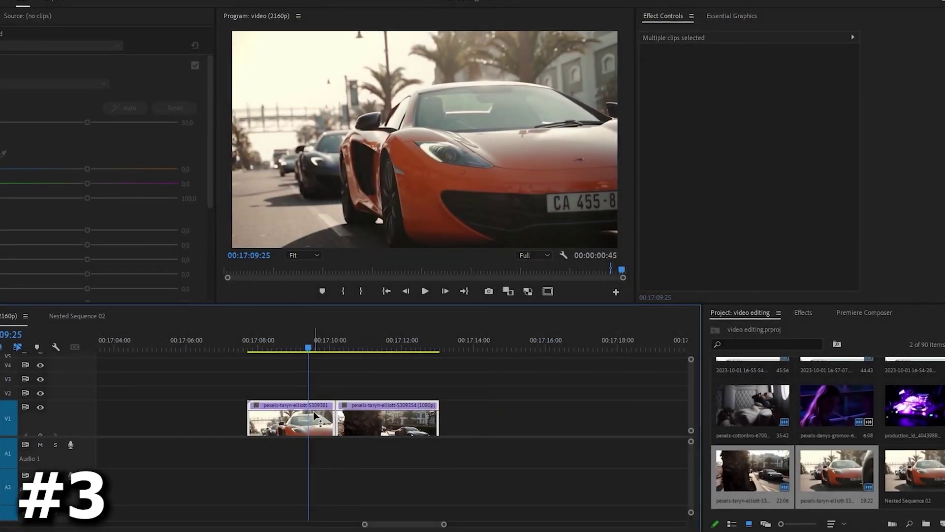
Nest the two pexels-taryn car clips together as Nested Sequence 03.
right_click(310, 421)
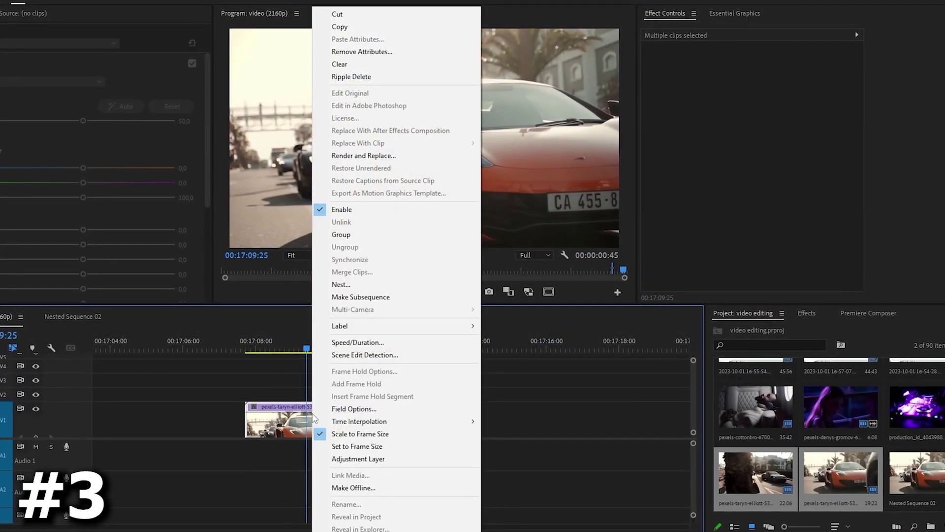
click(340, 285)
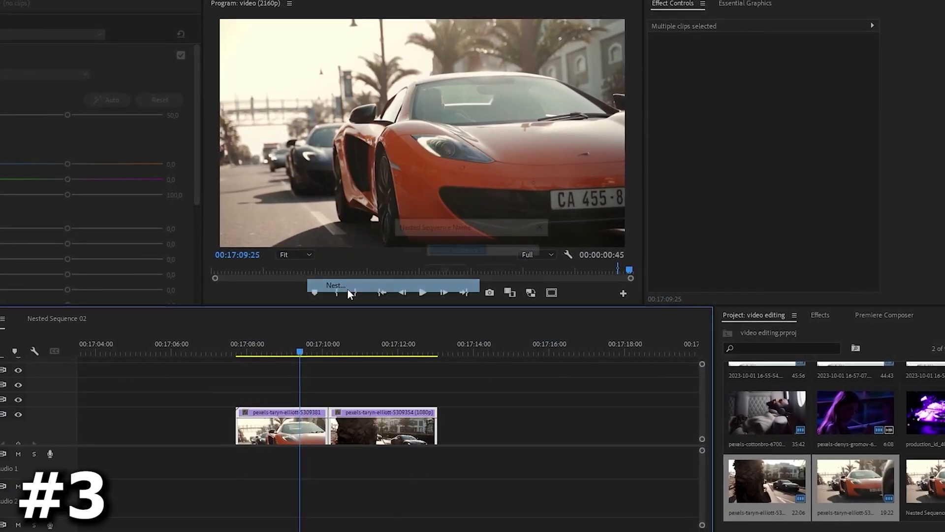
click(445, 272)
Show the Time Remapping > Speed line on Nested Sequence 03 and make V1 taller.
right_click(320, 433)
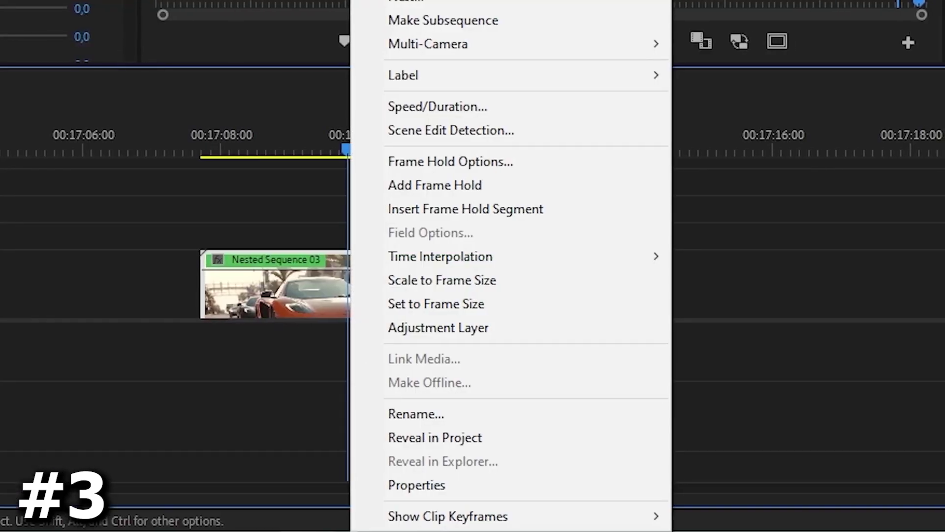
mouse_move(452, 525)
mouse_move(701, 515)
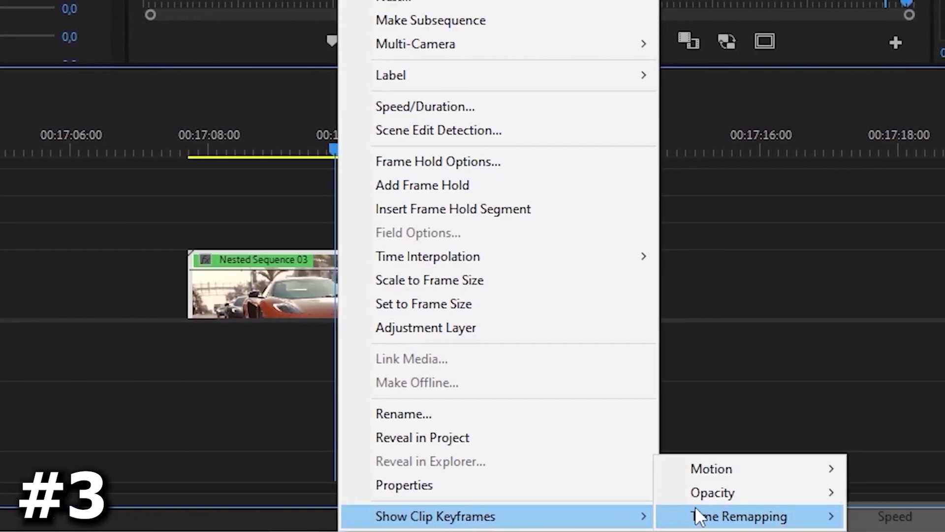
click(883, 515)
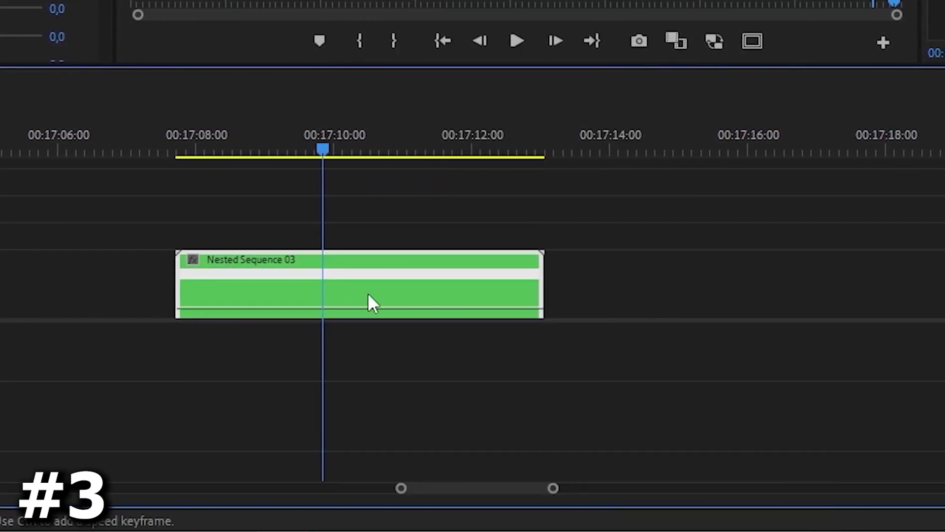
drag(359, 337, 381, 240)
Add speed keyframes and raise the middle section of Nested Sequence 03 to about 204.50%.
key(equal)
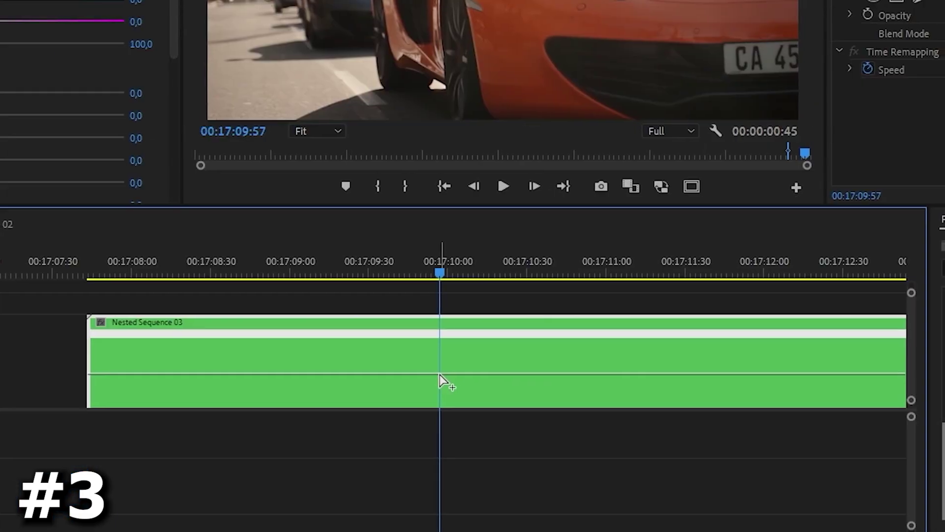
drag(460, 269, 497, 269)
ctrl+click(474, 373)
drag(443, 373, 458, 364)
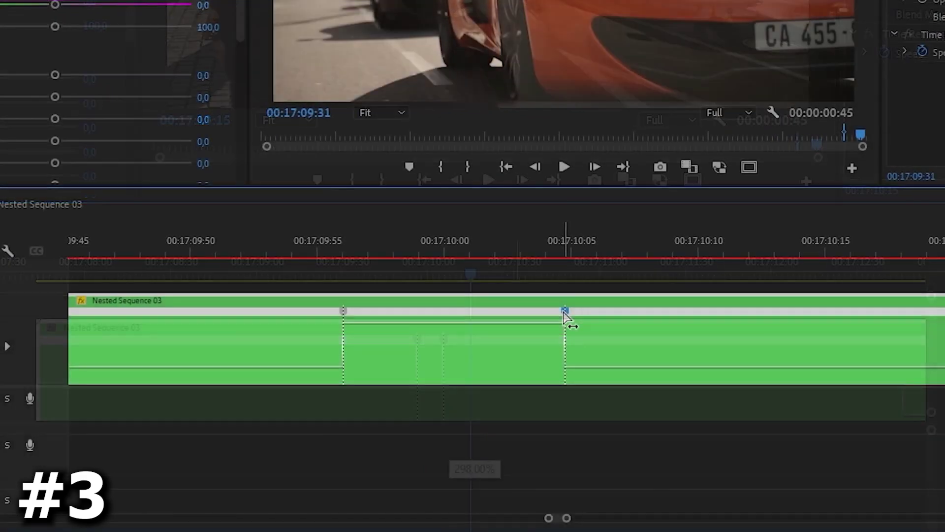
drag(564, 315, 562, 311)
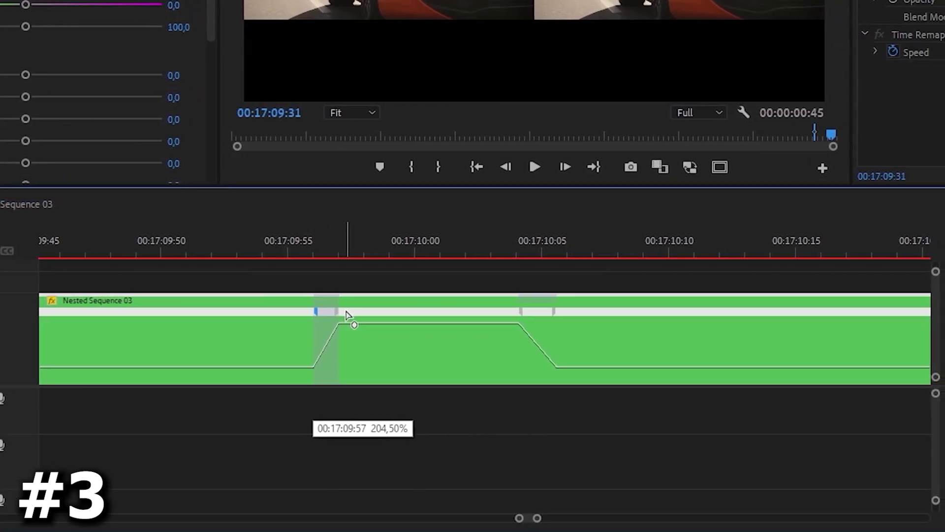
Split the speed keyframes into ramps, ease them with Bezier curves, and preview the result.
click(317, 311)
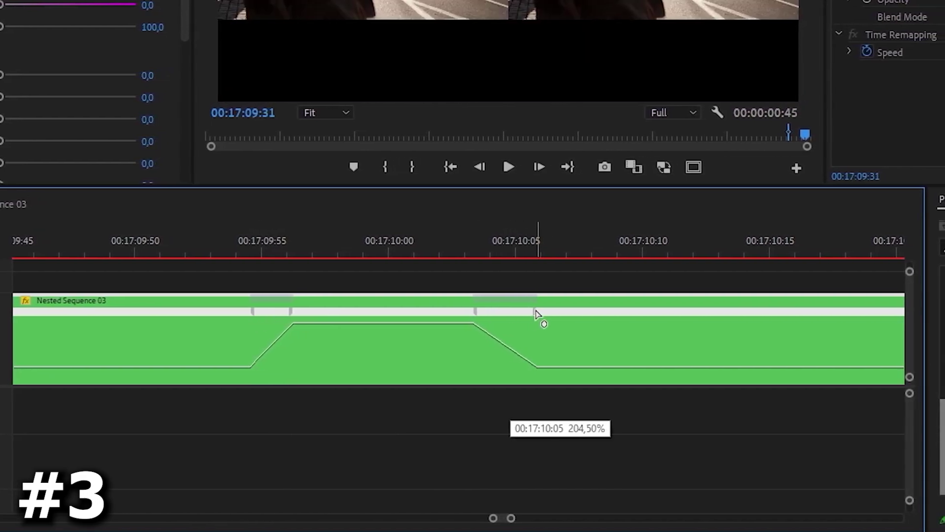
drag(295, 315, 308, 315)
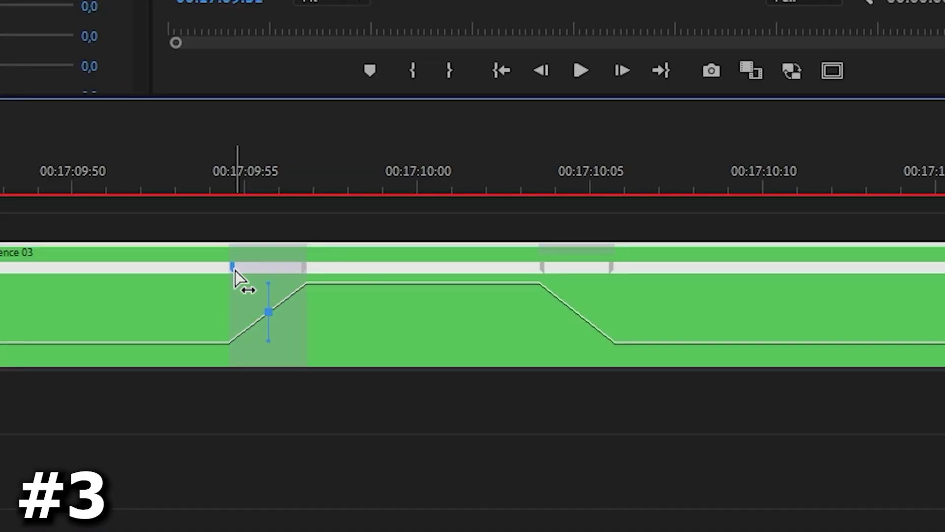
drag(270, 286, 278, 288)
click(542, 268)
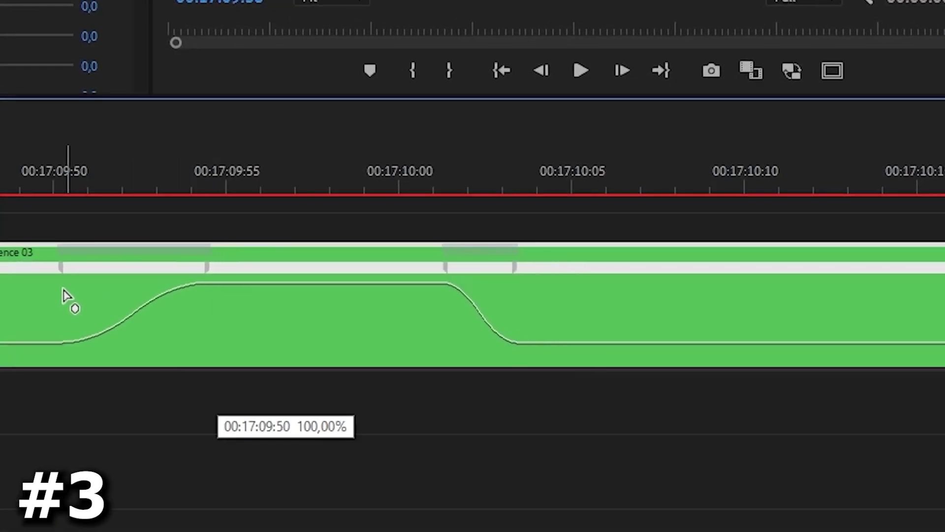
key(space)
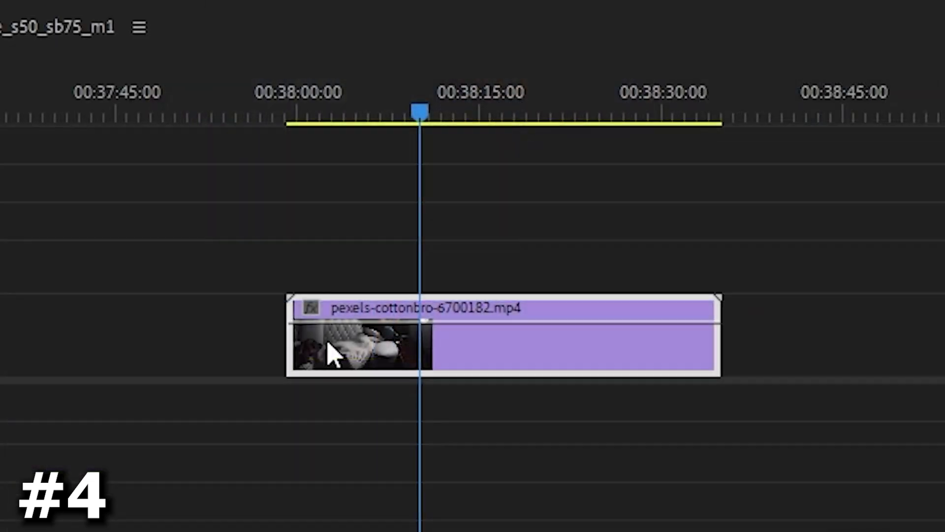
Duplicate pexels-cottonbro-6700182.mp4 onto V2, offset slightly later than the original.
key(=)
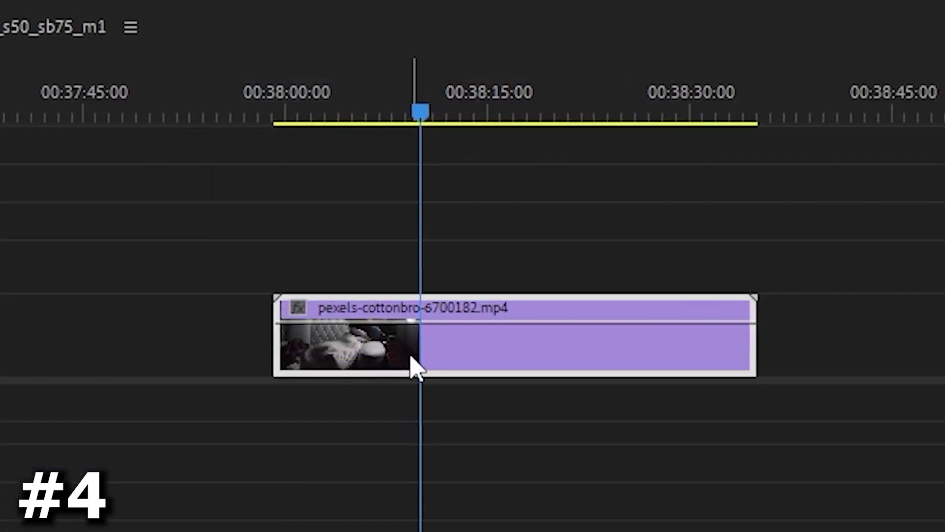
drag(414, 367, 425, 283)
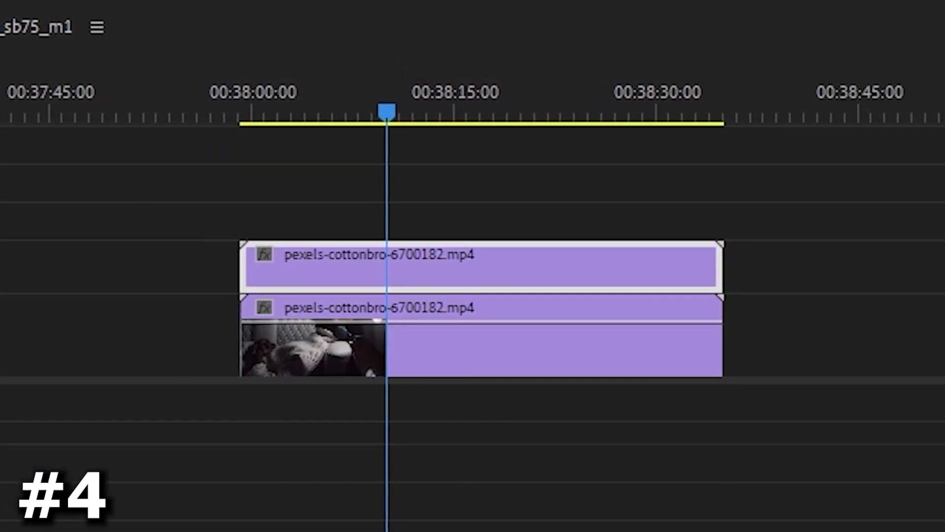
drag(449, 264, 368, 286)
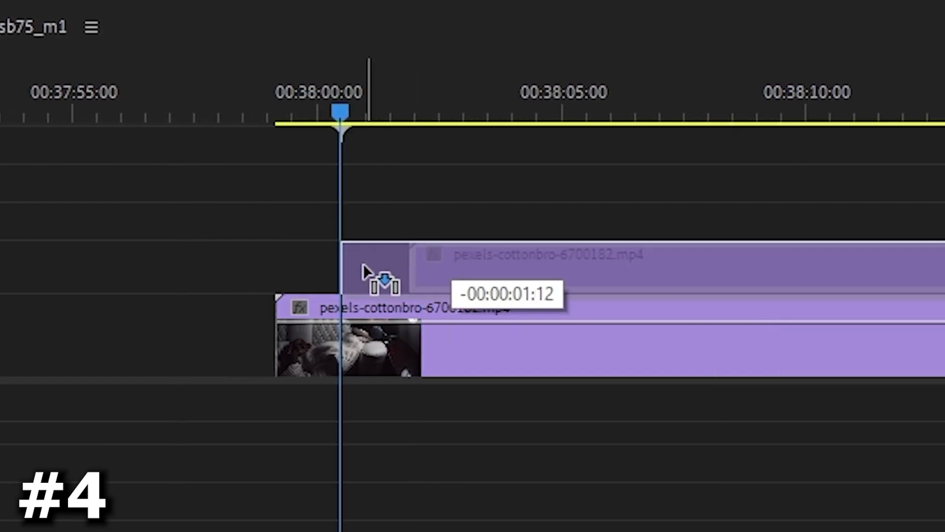
key(=)
drag(222, 90, 308, 109)
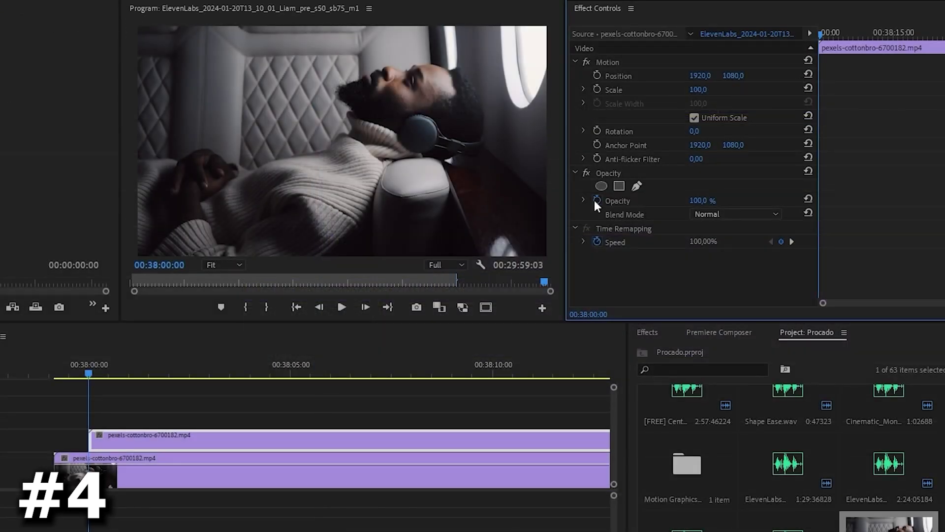
Keyframe the upper copy's opacity from 20% up to 100%.
click(596, 201)
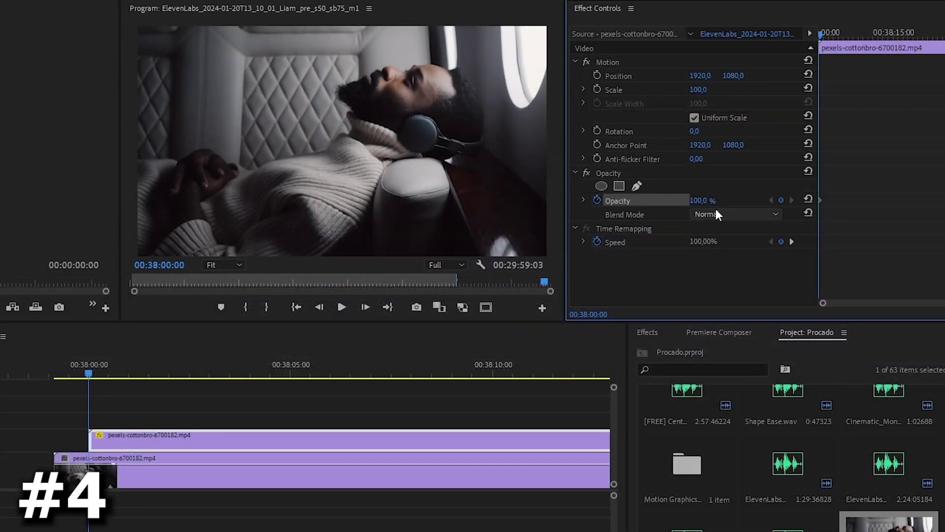
text(20)
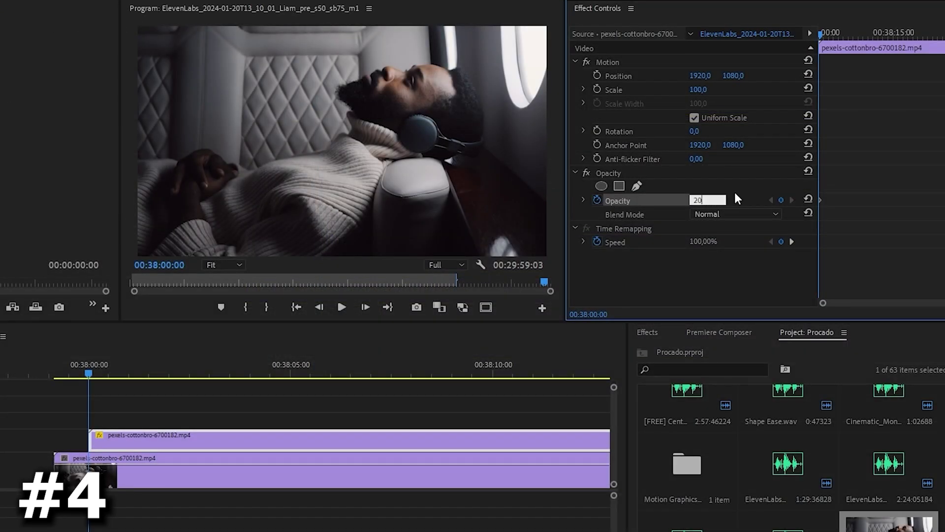
key(Return)
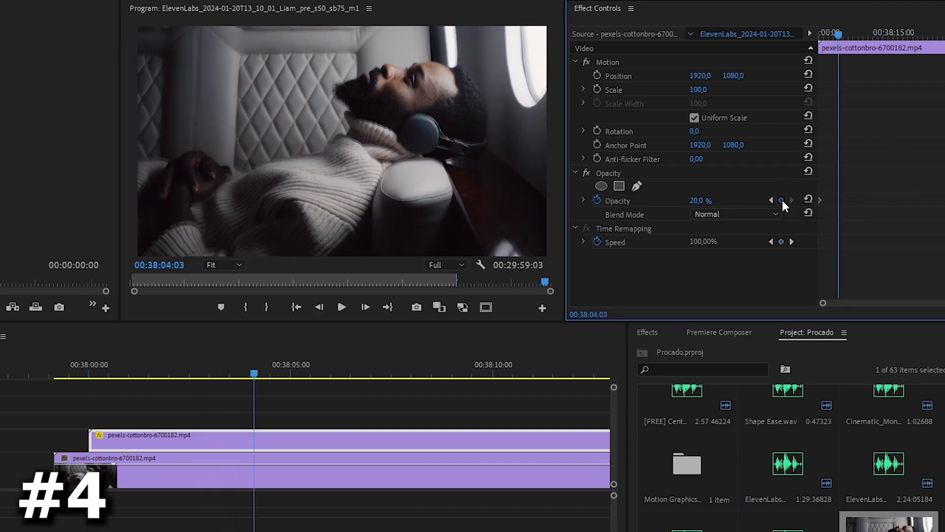
click(706, 199)
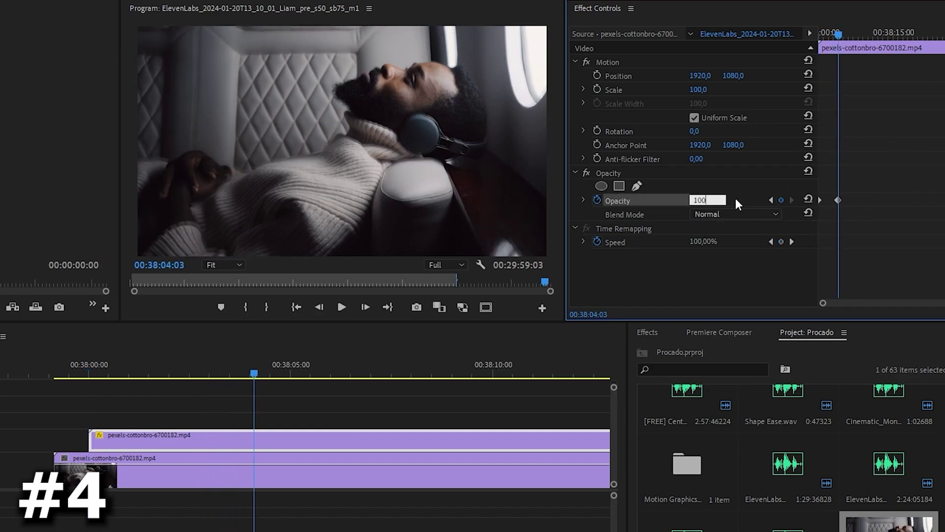
text(100)
key(Return)
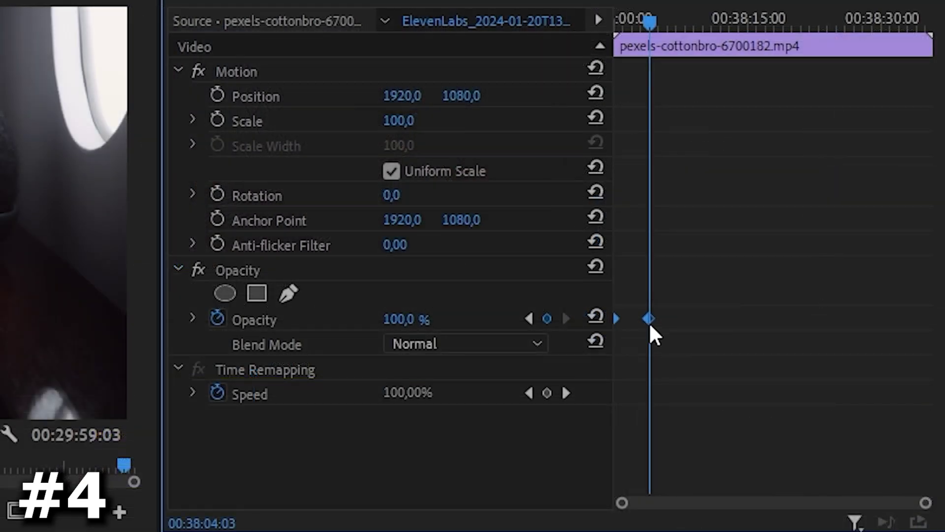
Adjust the opacity keyframe timing, then copy and paste the keyframes later in the clip.
drag(841, 204, 864, 205)
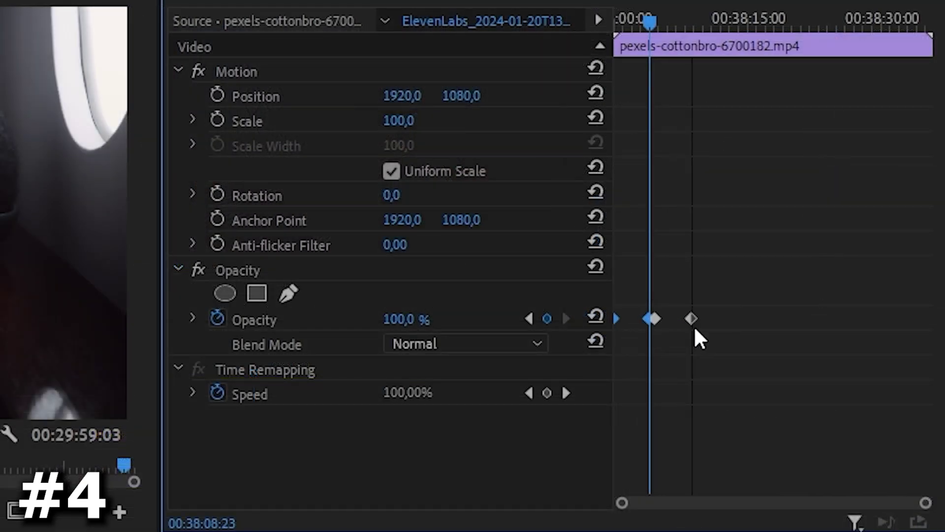
drag(698, 339, 726, 338)
drag(802, 273, 559, 338)
key(ctrl+c)
key(ctrl+v)
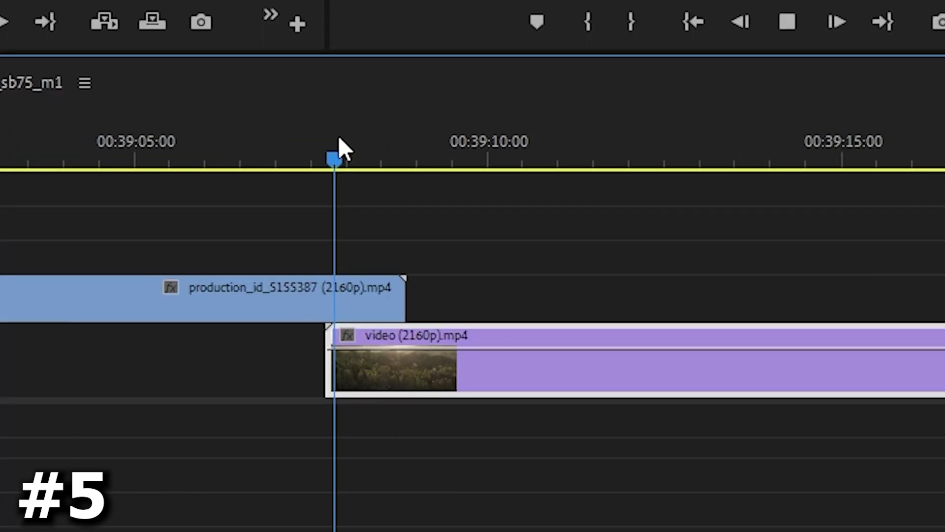
Drop Gradient Wipe onto the upper production_id_5155387 clip above the forest video.
key(space)
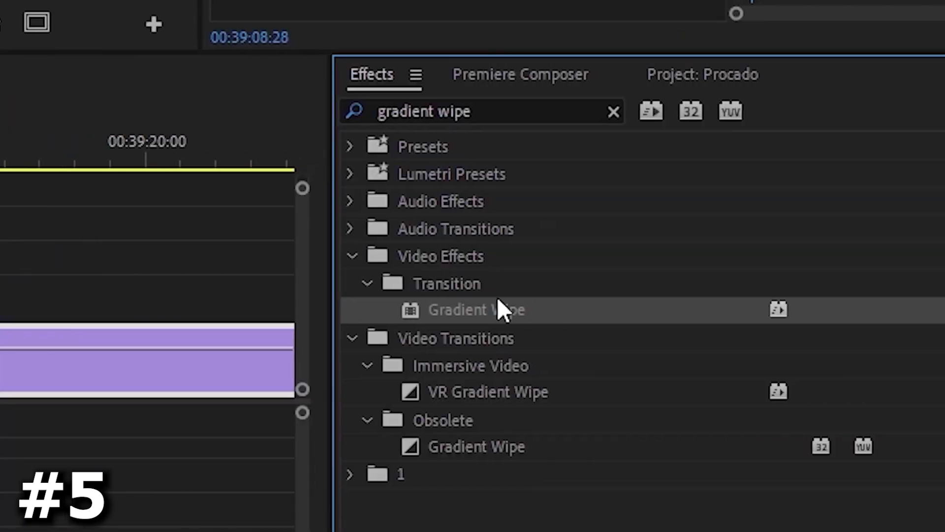
drag(419, 309, 0, 305)
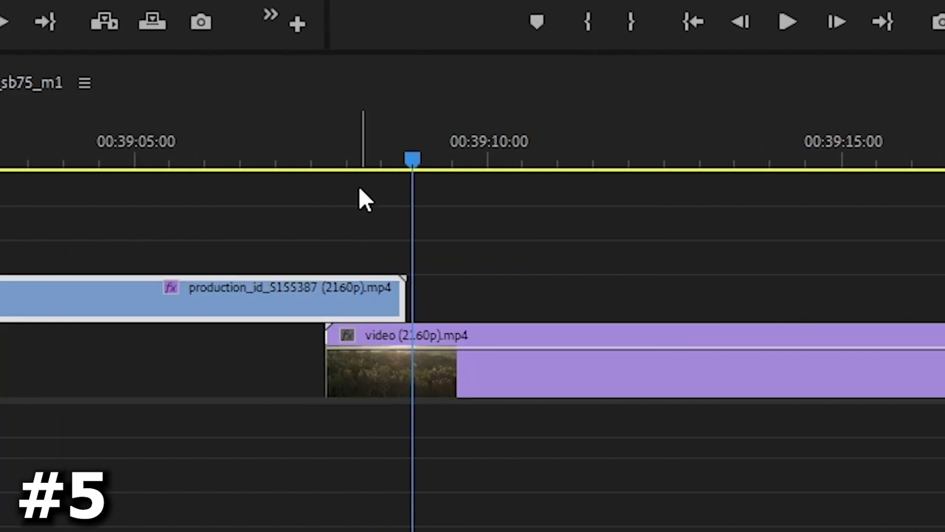
mouse_move(335, 160)
mouse_down()
mouse_move(344, 162)
mouse_move(327, 167)
mouse_up()
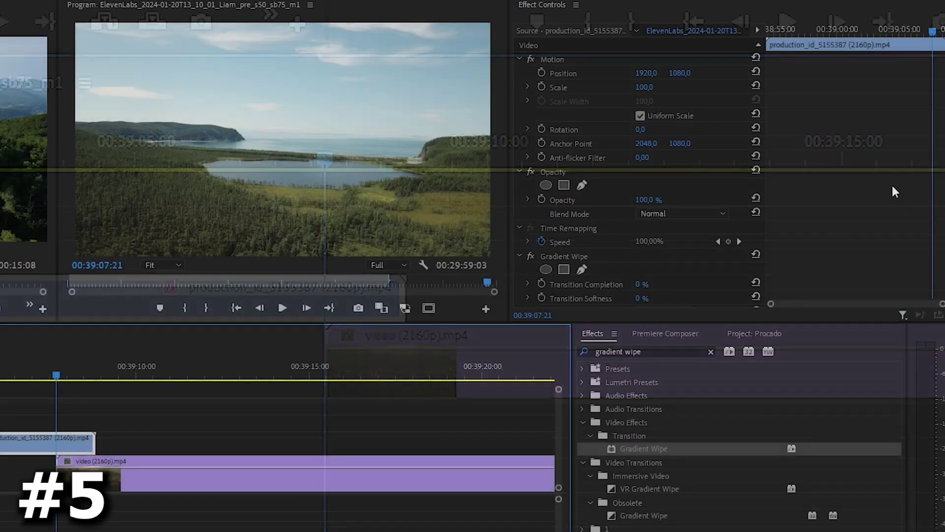
scroll(892, 207, down, 3)
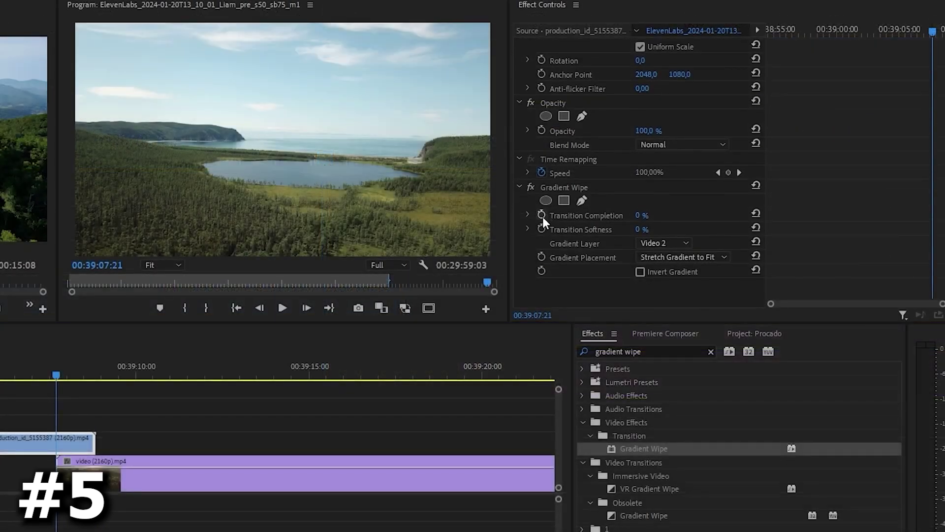
Keyframe Gradient Wipe Transition Completion from 0% to 100% and preview the lake-to-forest wipe.
click(542, 214)
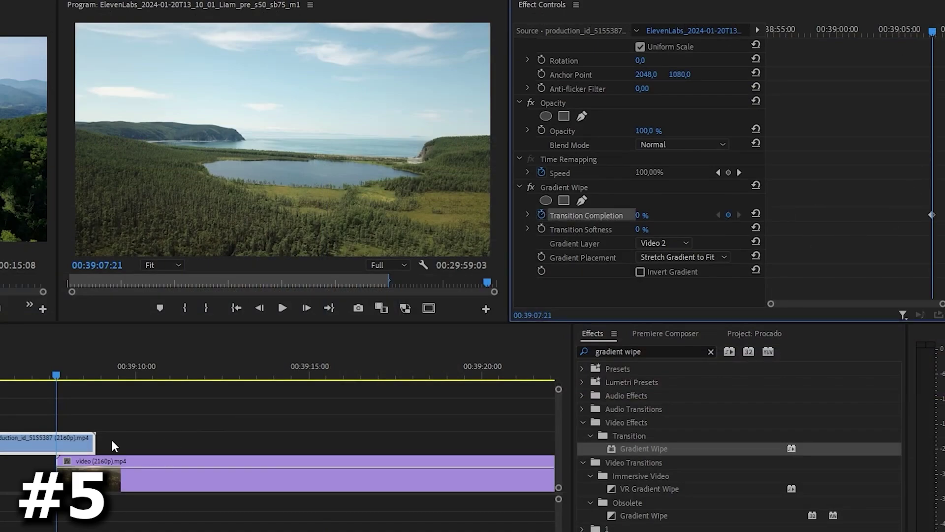
click(83, 372)
scroll(672, 296, up, 3)
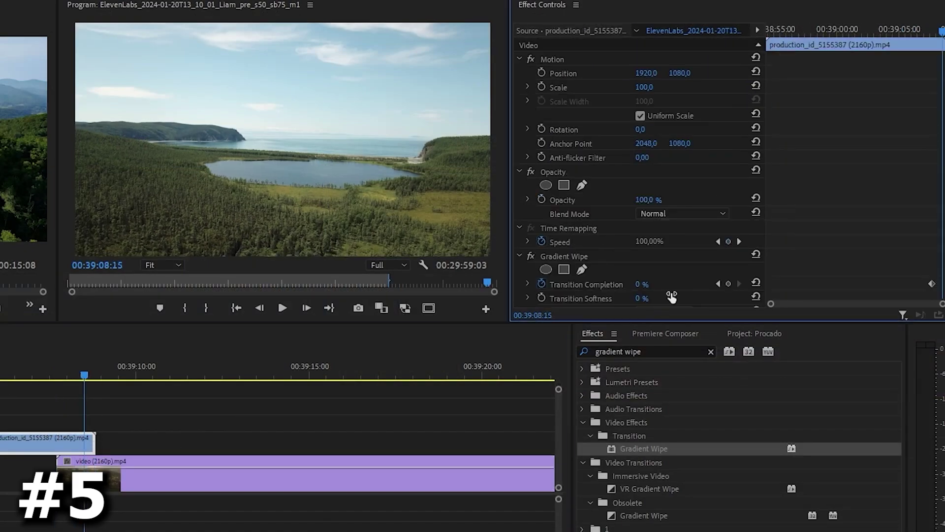
click(728, 284)
click(642, 285)
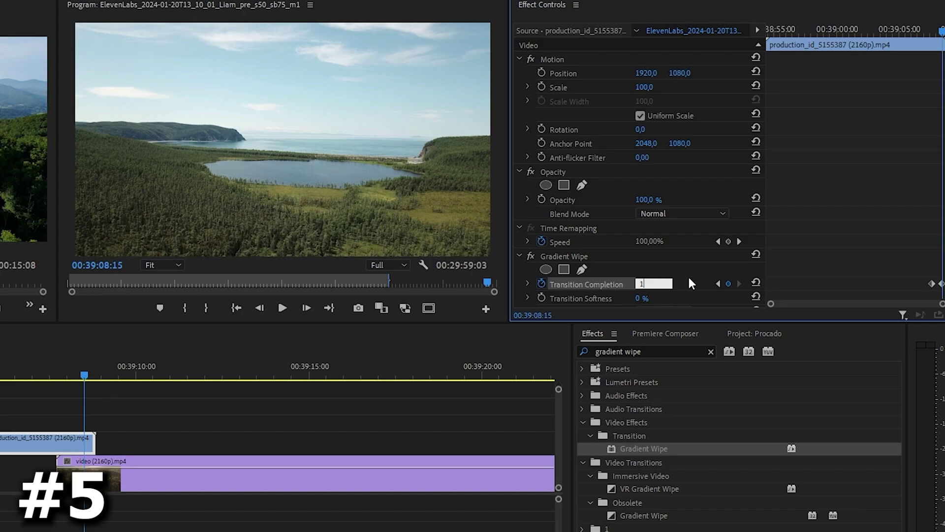
text(1000)
key(Return)
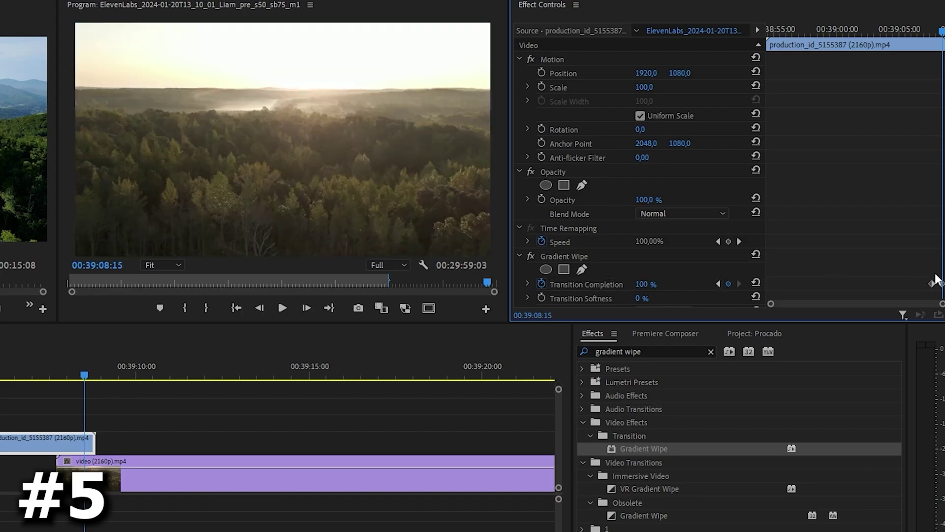
key(space)
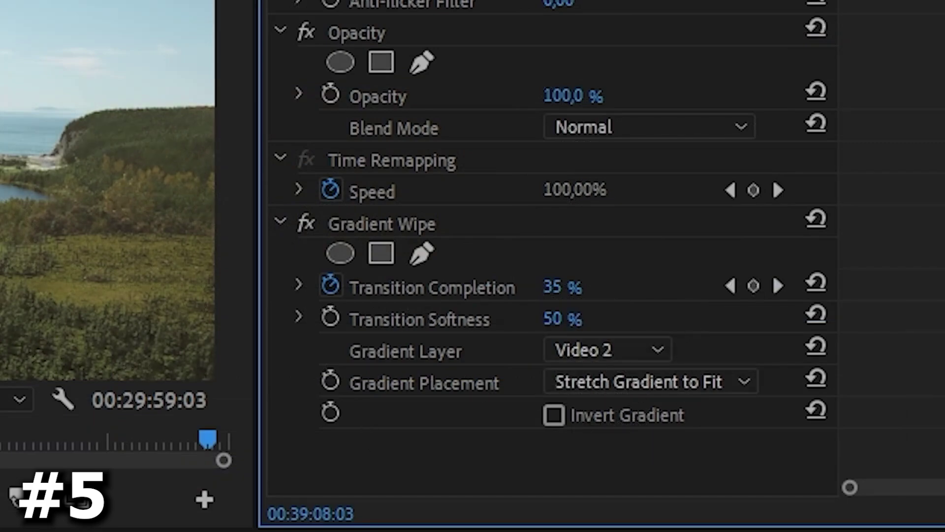
key(space)
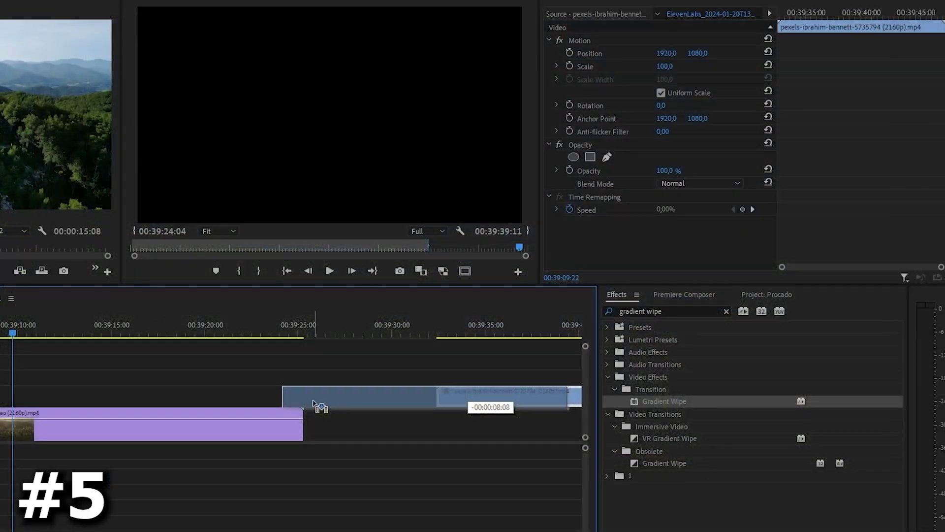
Place the mountain clip on the track above and move to its first frames.
drag(314, 402, 316, 406)
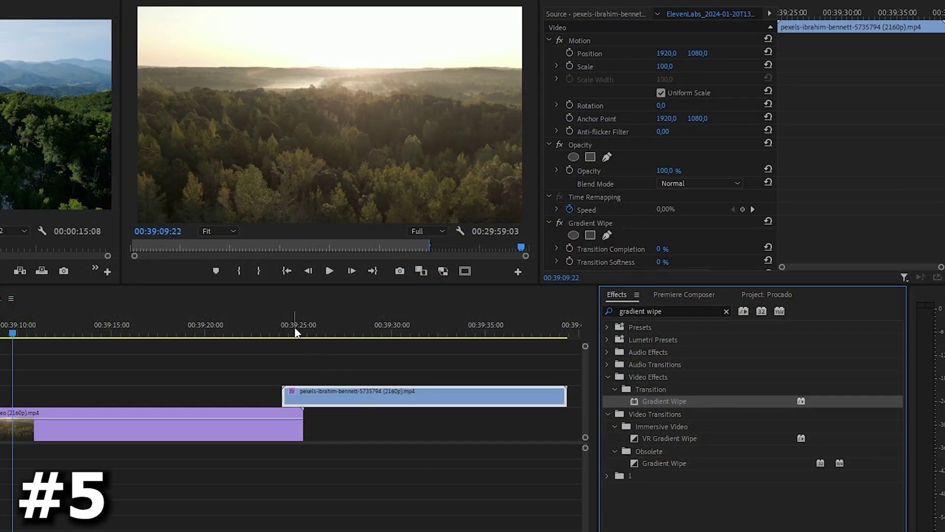
drag(295, 329, 291, 330)
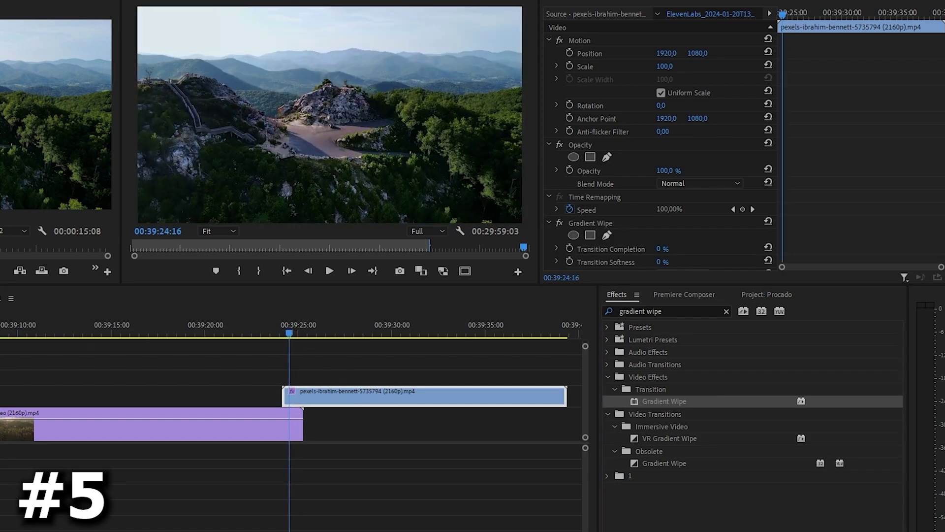
scroll(569, 199, down, 2)
drag(296, 326, 304, 326)
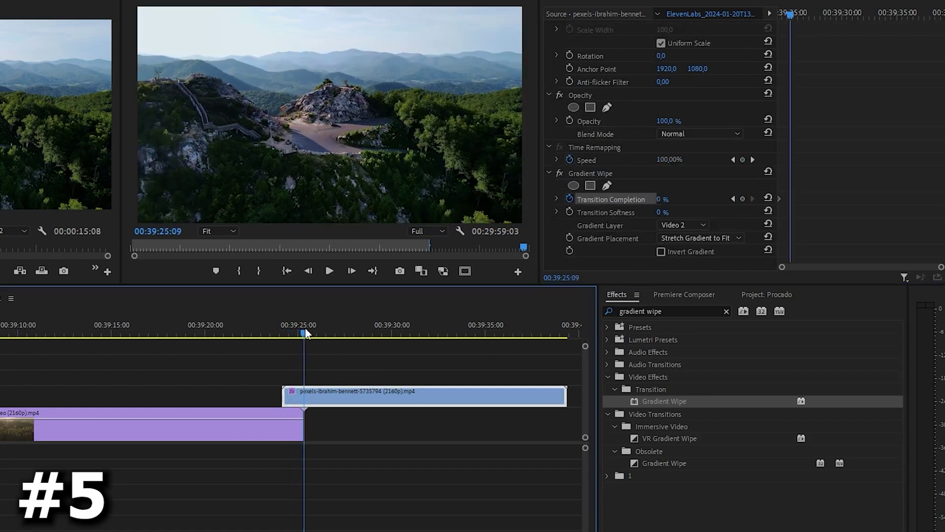
Keyframe Transition Completion at 100% with 50% softness at the clip start, then preview the wipe.
click(742, 199)
key(Up)
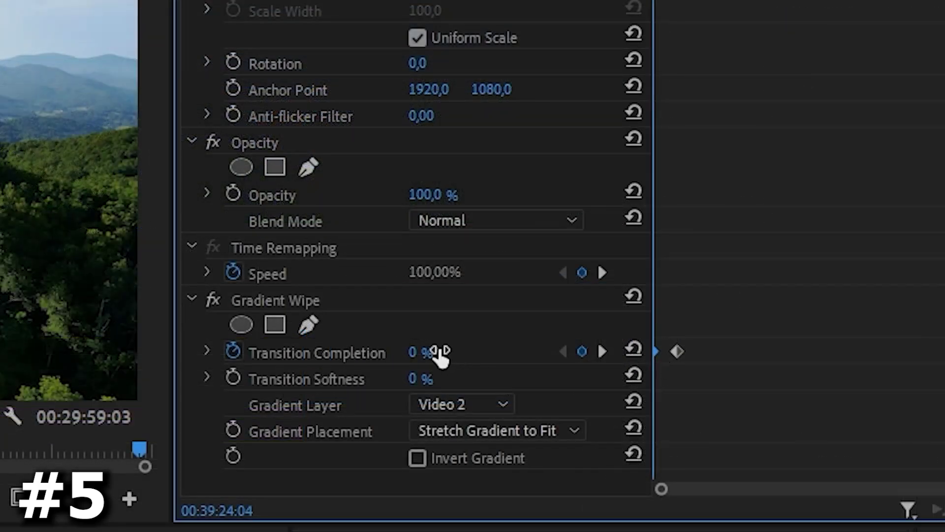
text(100)
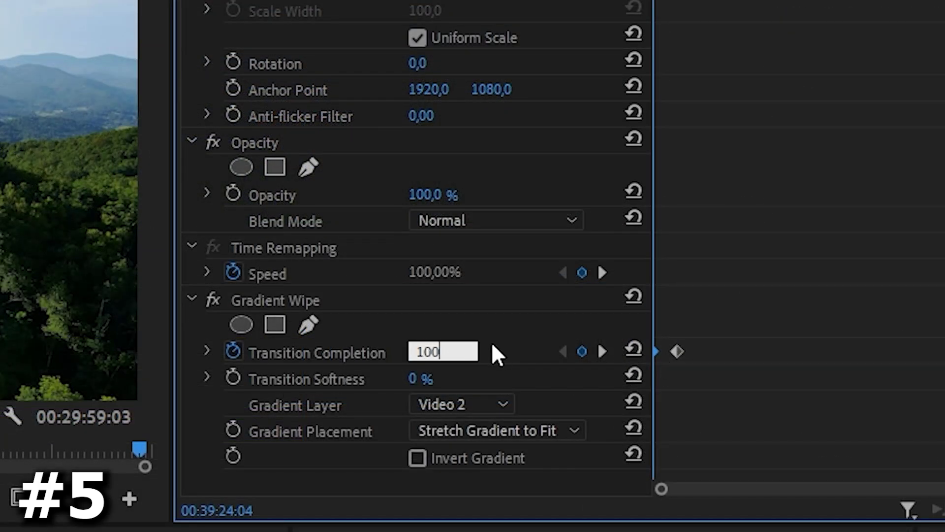
key(Return)
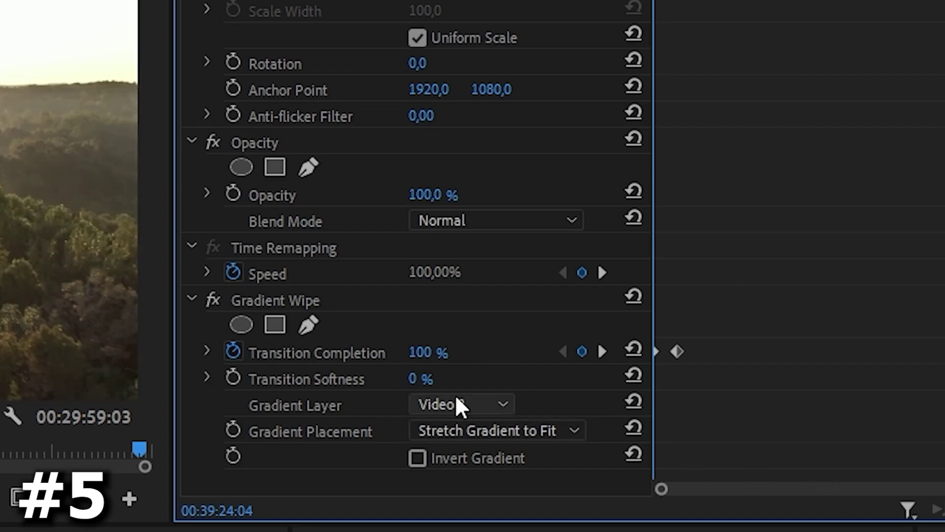
text(5)
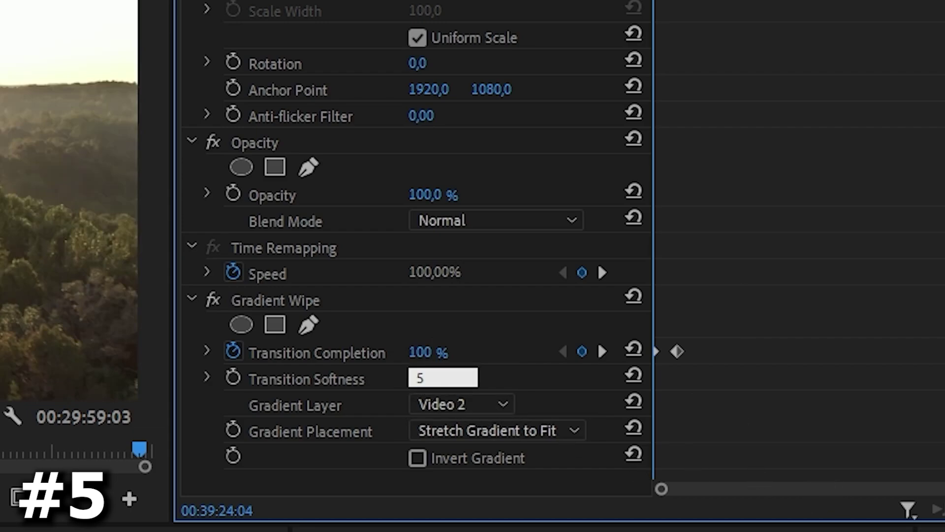
text(0)
key(Return)
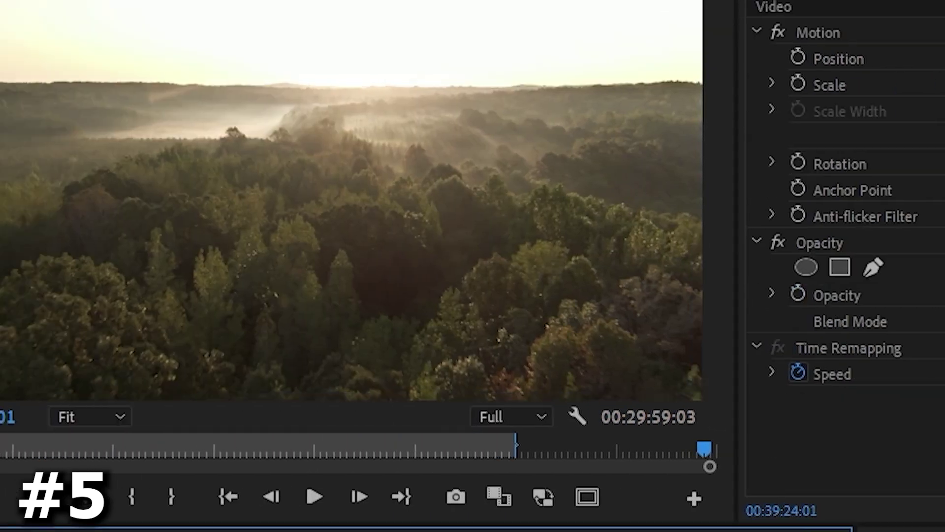
key(space)
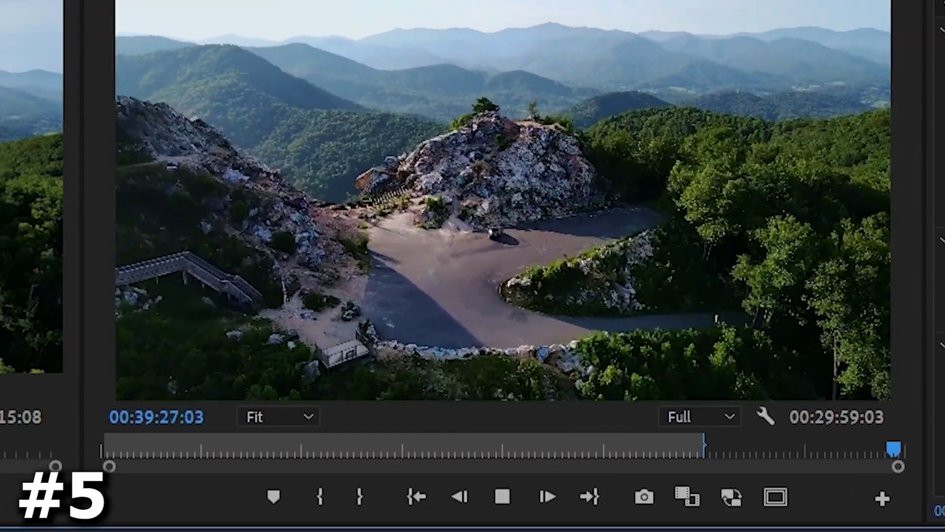
key(space)
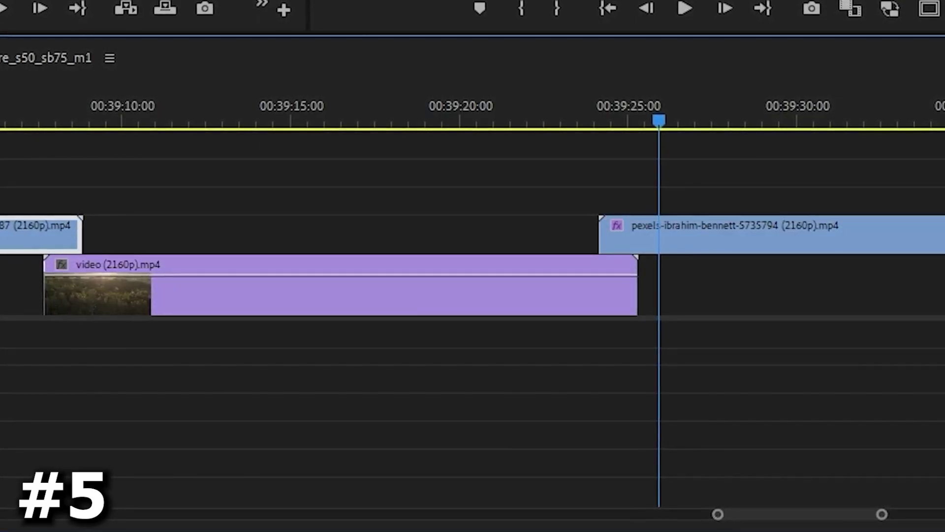
Move the mountain and earlier clips down onto V1 around the forest clip.
drag(655, 254, 675, 272)
key(minus)
drag(367, 243, 362, 303)
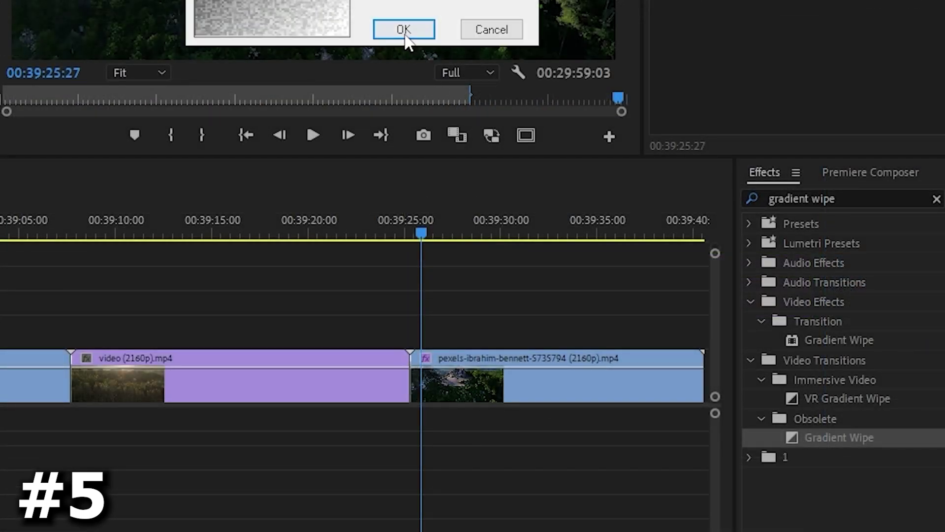
Confirm the Gradient Wipe at the cut, dismiss the insufficient media warning, and check its alignment.
click(404, 32)
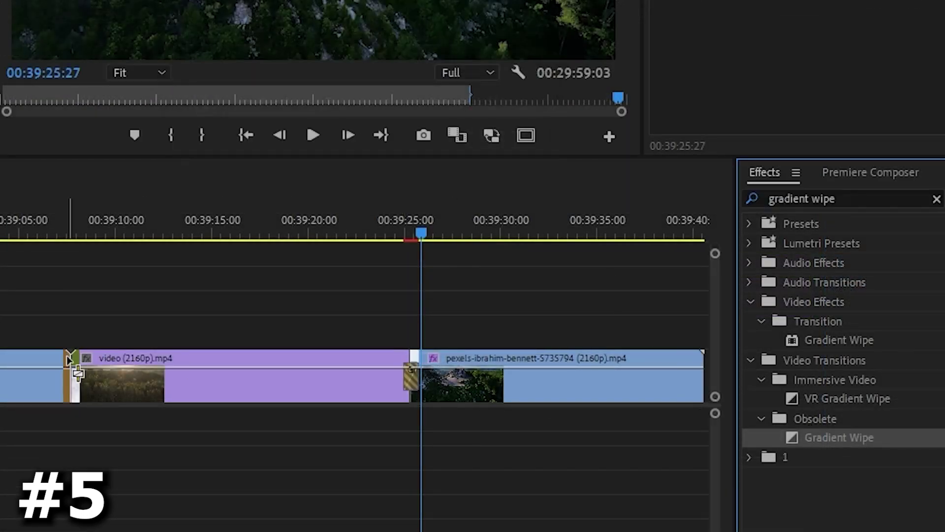
click(404, 29)
key(Return)
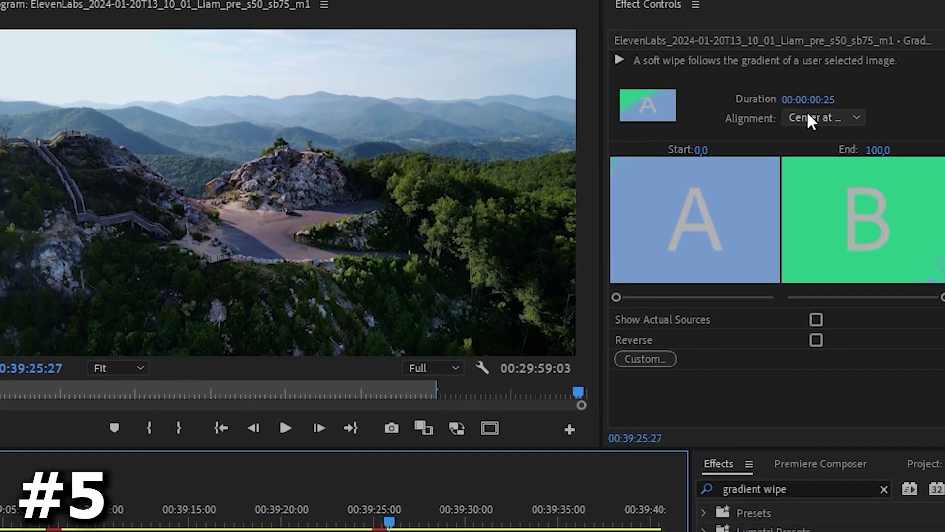
click(810, 68)
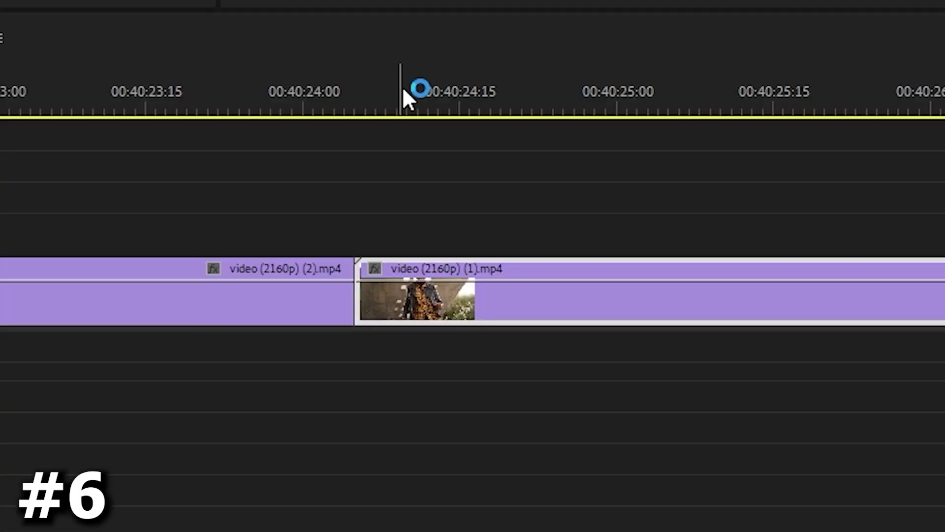
Move the playhead to the dancer-clip cut and step back to 00:40:24:00.
drag(402, 88, 378, 99)
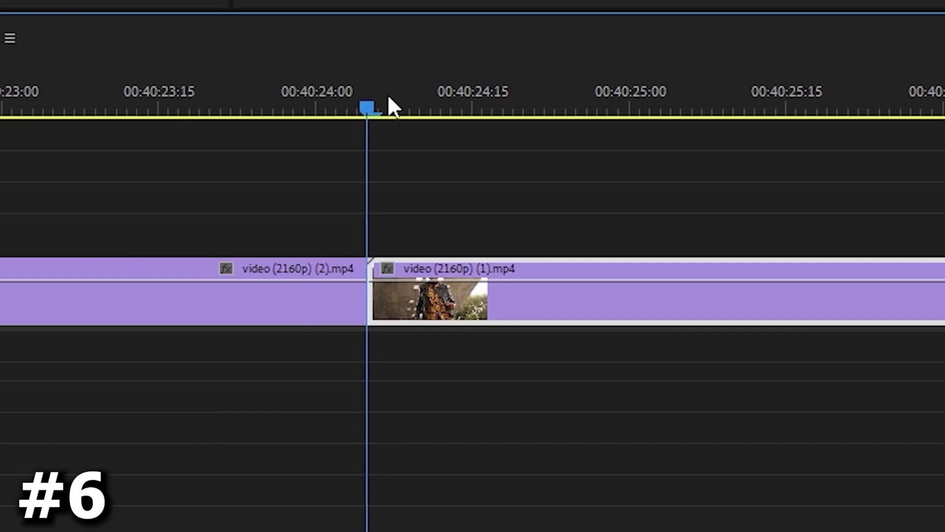
key(shift+Left)
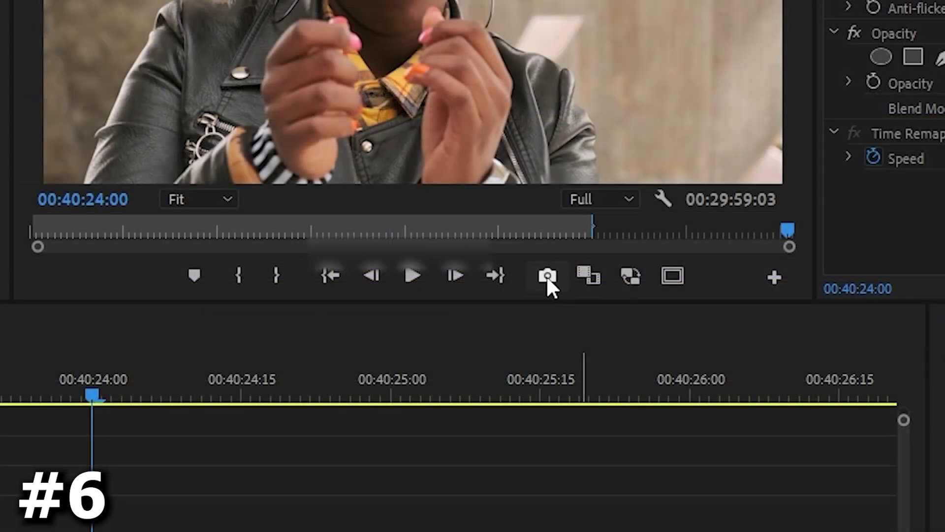
Export the 00:40:24:00 frame as a PNG still to a chosen folder, imported into the project.
click(547, 275)
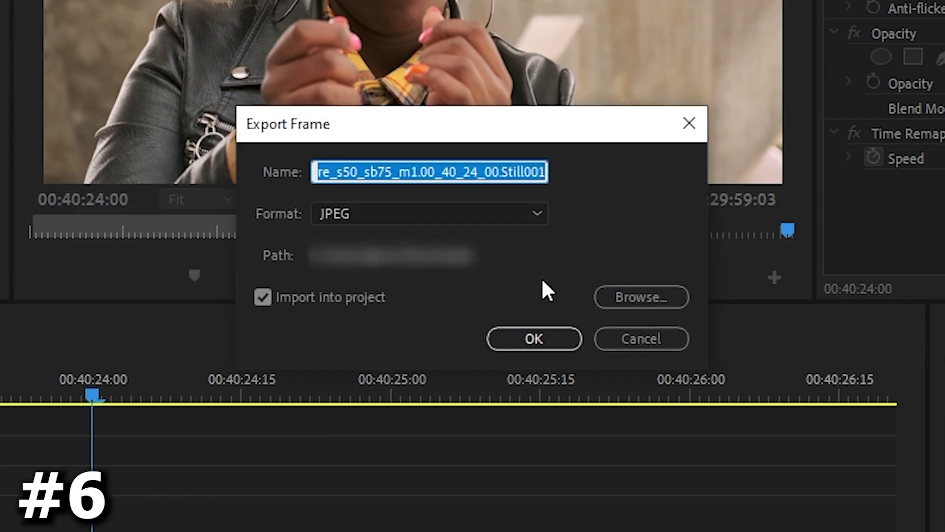
click(615, 305)
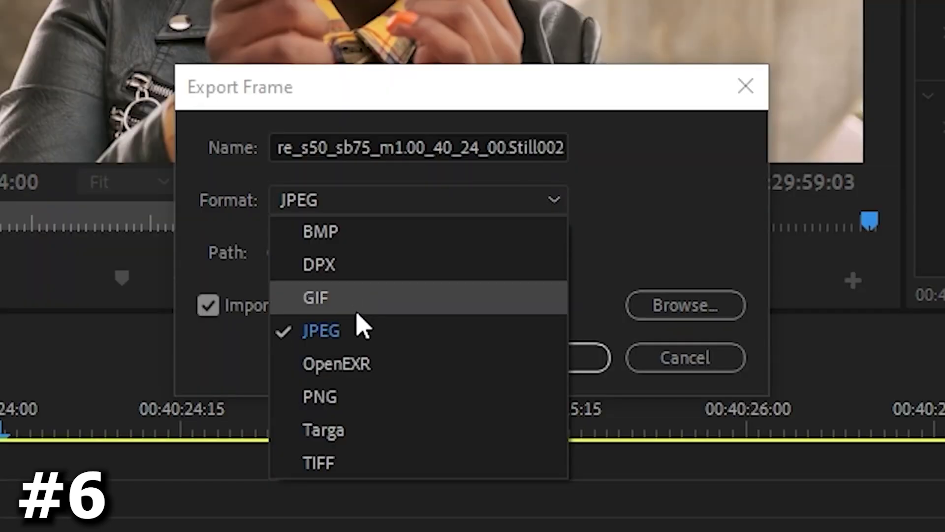
click(360, 402)
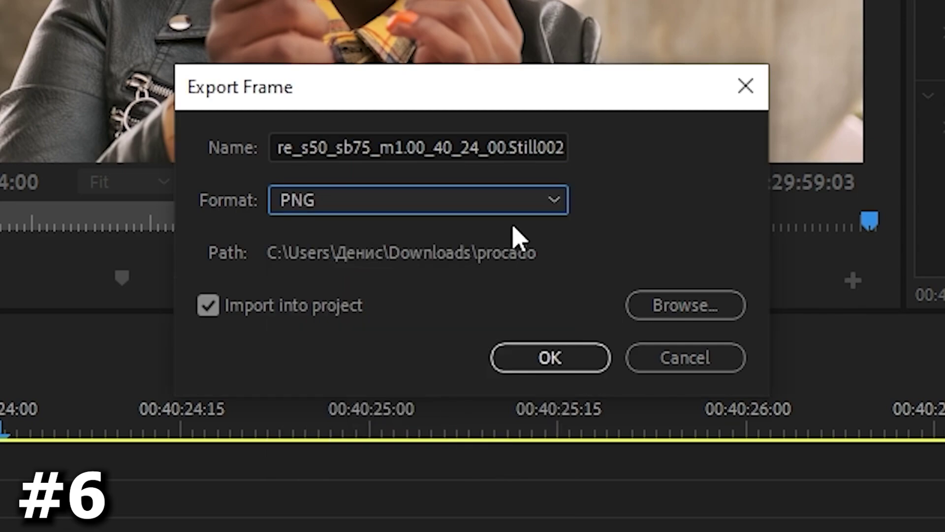
click(548, 357)
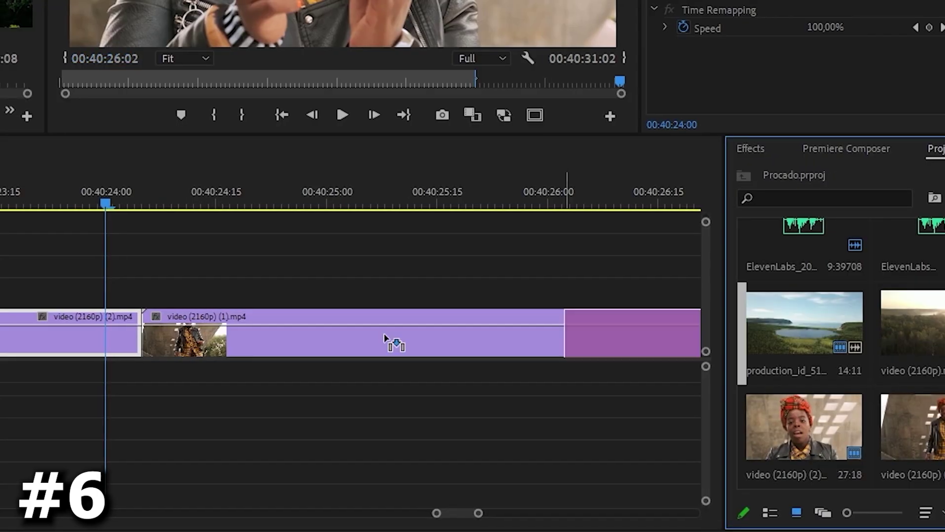
Place the exported still on V2 at the playhead, trim its excess length, and send it to Photoshop.
drag(389, 337, 111, 298)
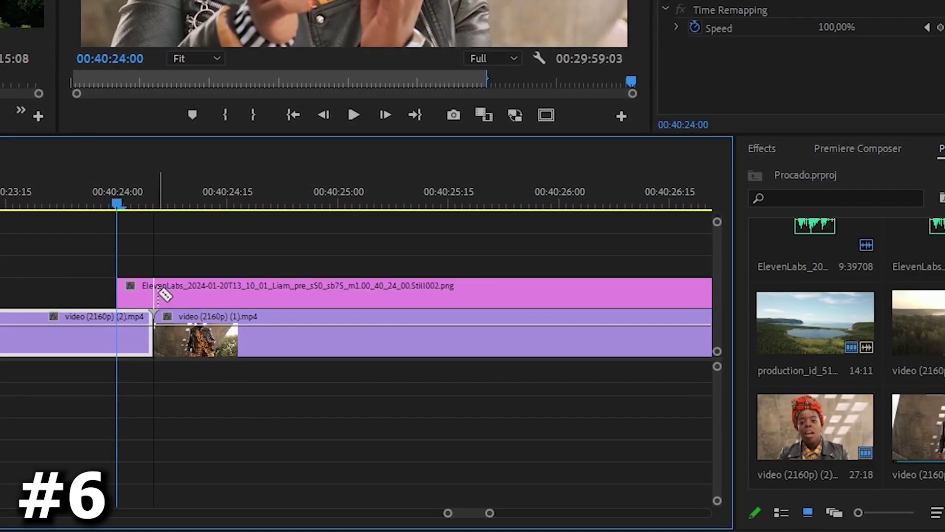
key(Delete)
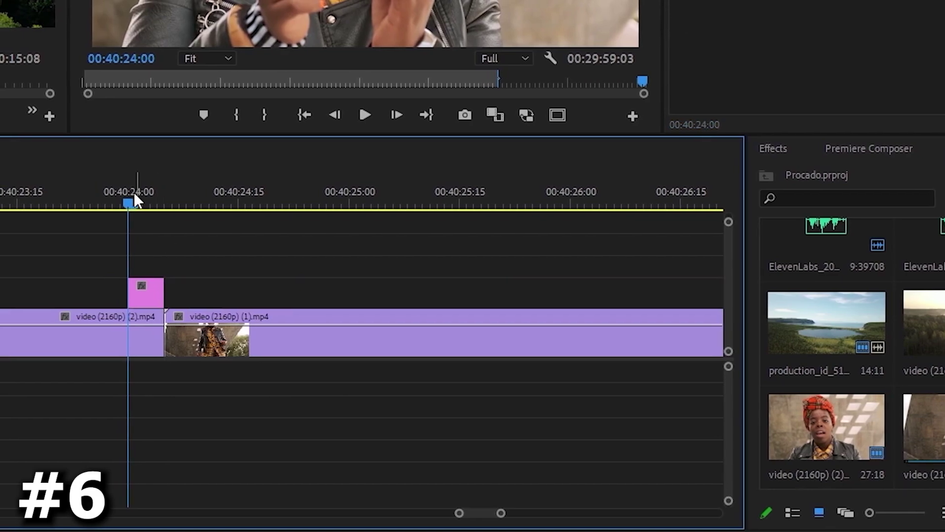
key(space)
drag(136, 191, 150, 211)
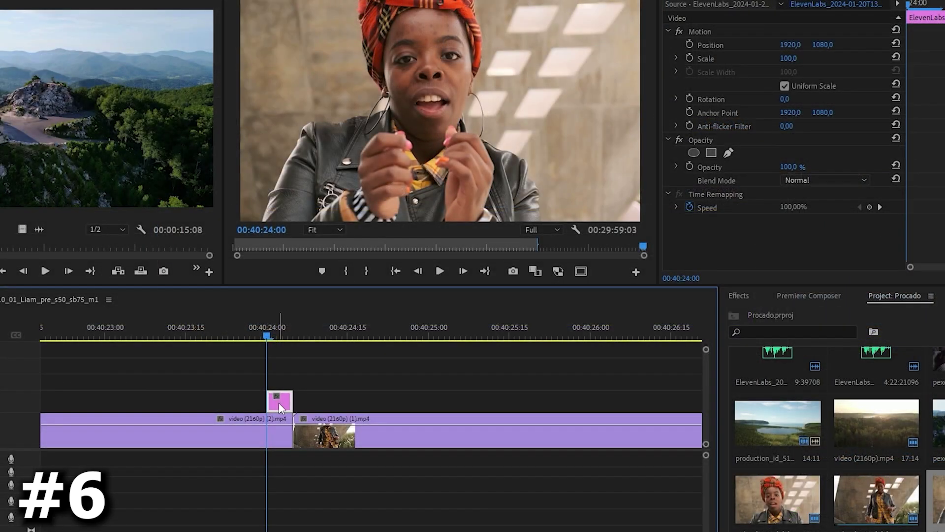
right_click(279, 402)
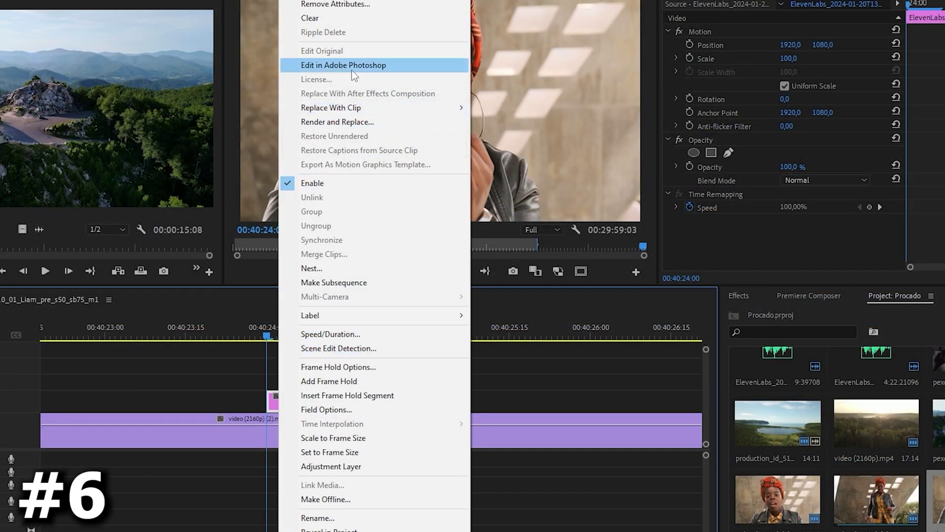
click(370, 66)
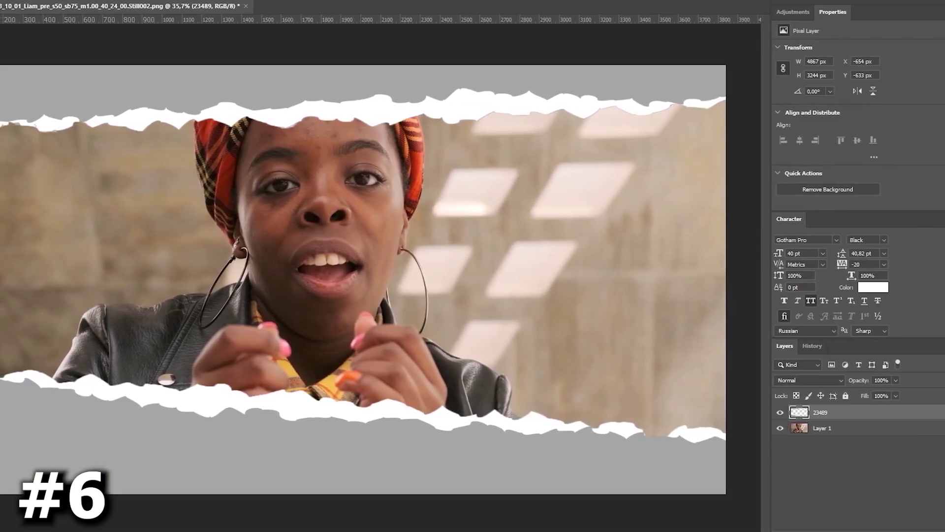
Change the torn-paper layer's blend mode and export the composite with Export As.
click(802, 380)
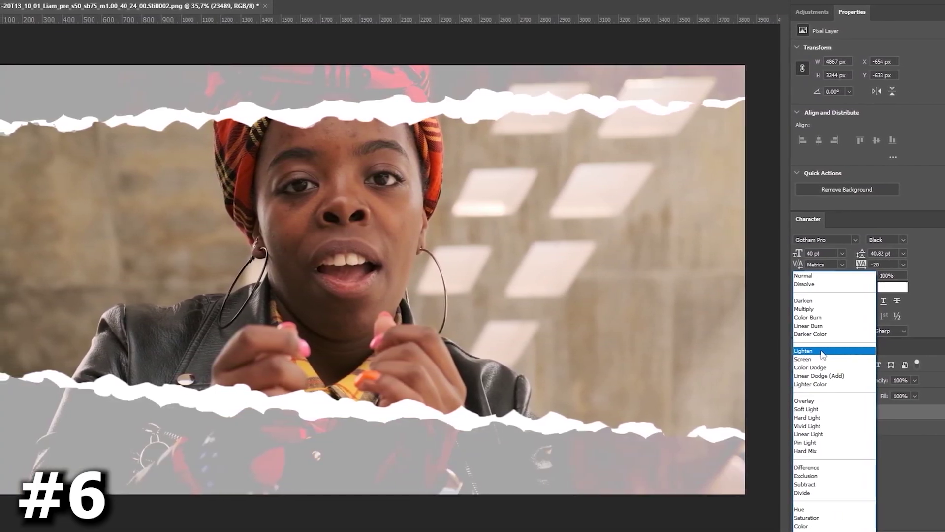
key(ctrl+alt+shift+w)
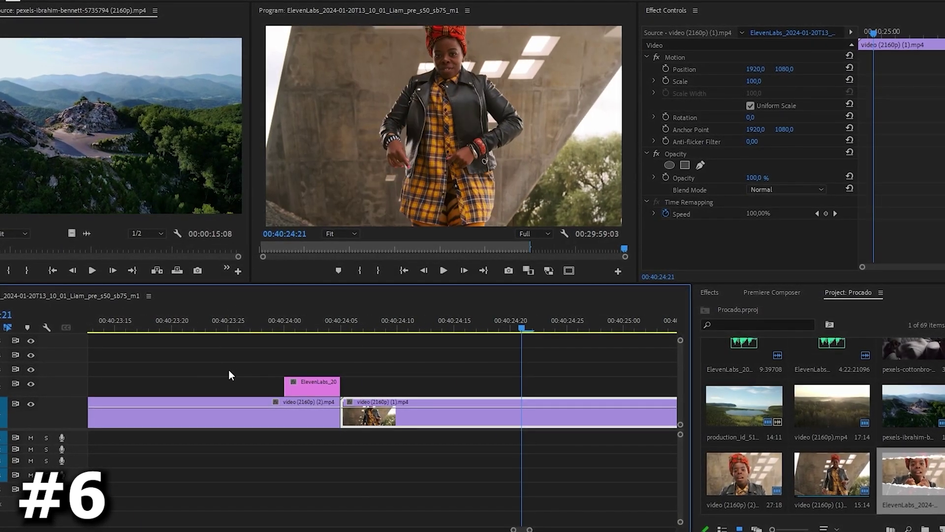
Shift the green audio clip slightly earlier and duplicate pexels-mikhail-nilov-6964236.mp4 onto V2.
key(minus)
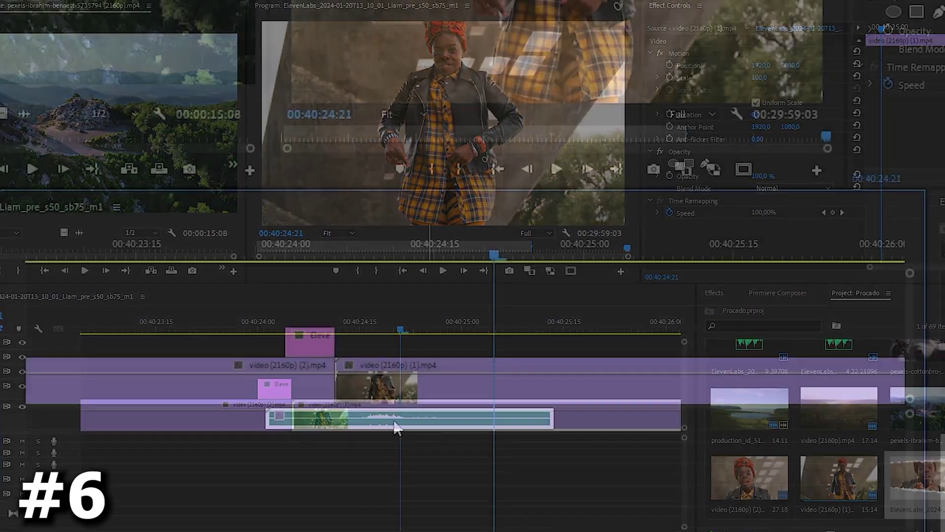
drag(389, 428, 350, 427)
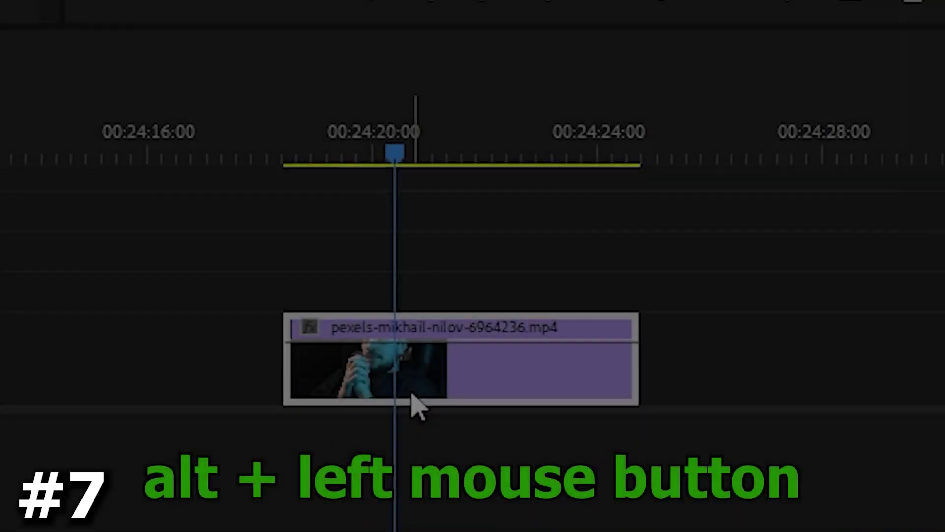
drag(418, 407, 391, 327)
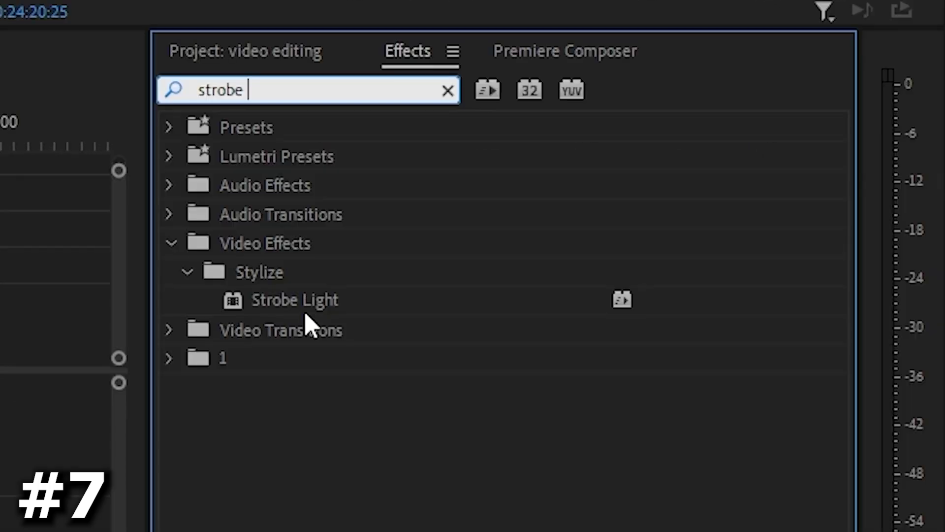
Apply Strobe Light to the V2 copy: 0,10 duration, higher random probability, Makes Layer Transparent.
click(308, 313)
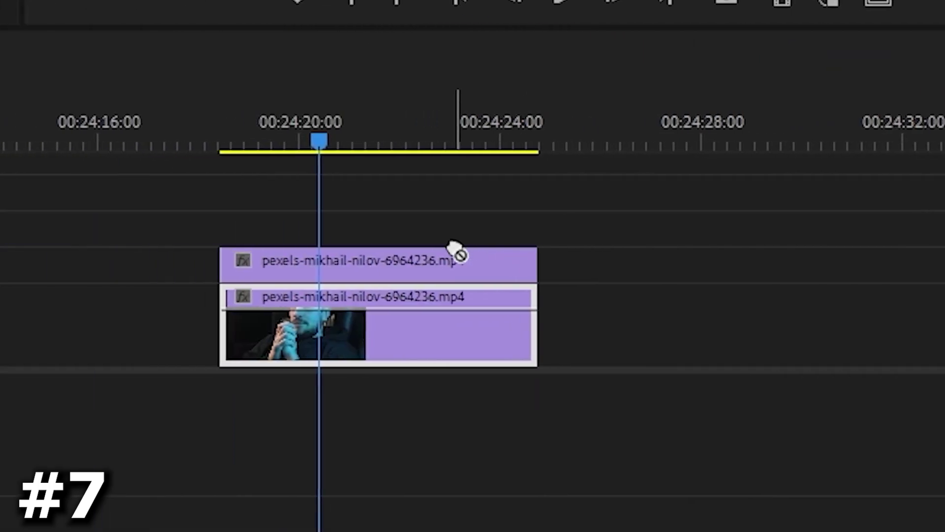
drag(455, 248, 447, 261)
key(space)
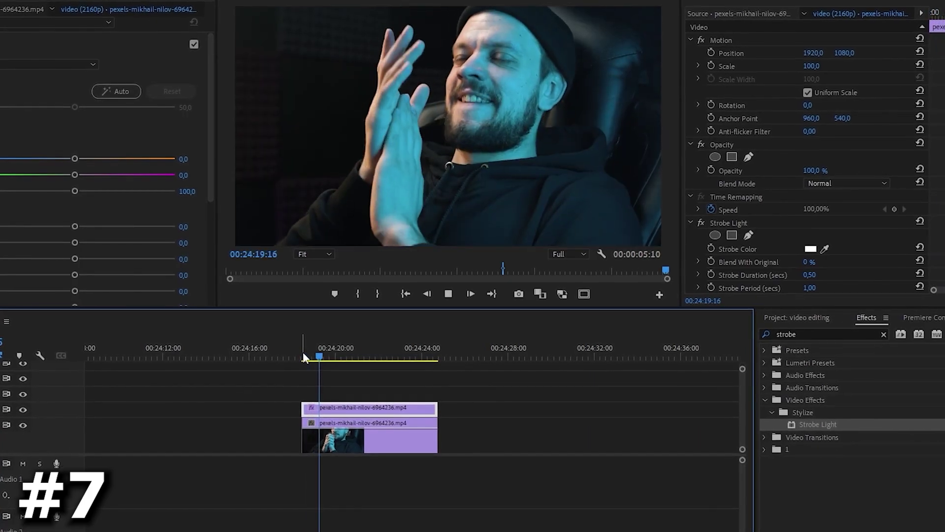
text(0,1)
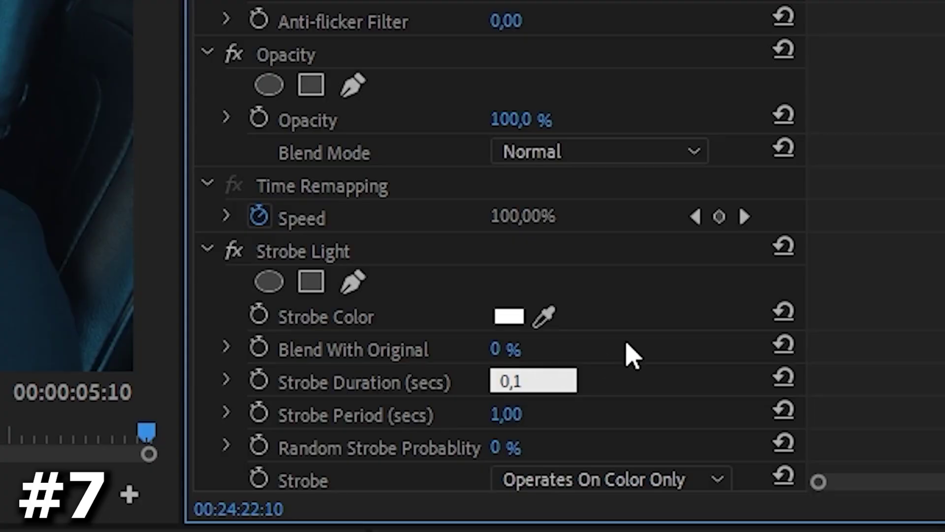
key(Return)
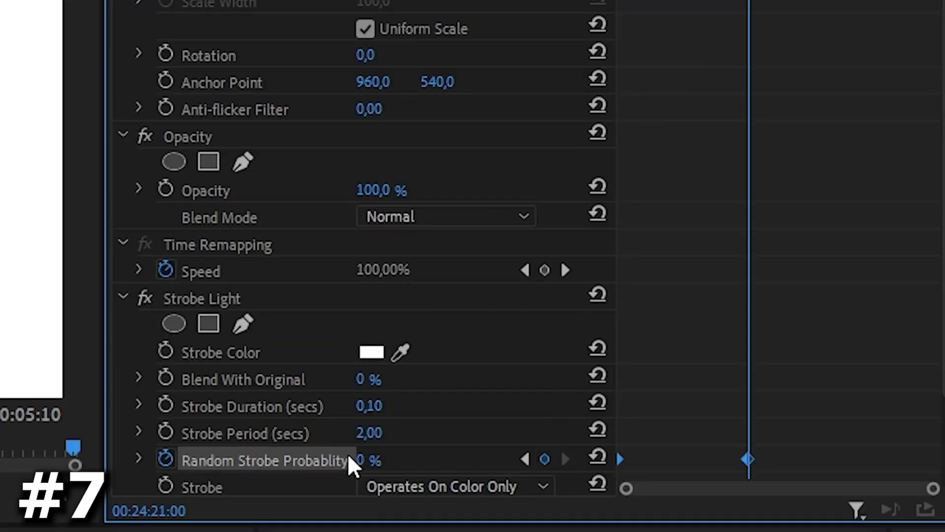
mouse_move(360, 459)
mouse_down()
mouse_move(408, 458)
mouse_move(354, 458)
mouse_up()
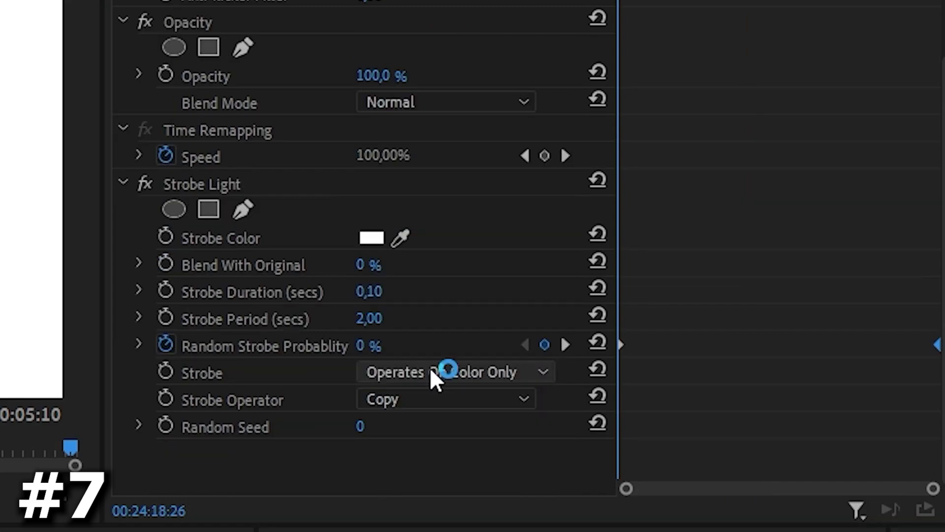
click(431, 372)
click(441, 421)
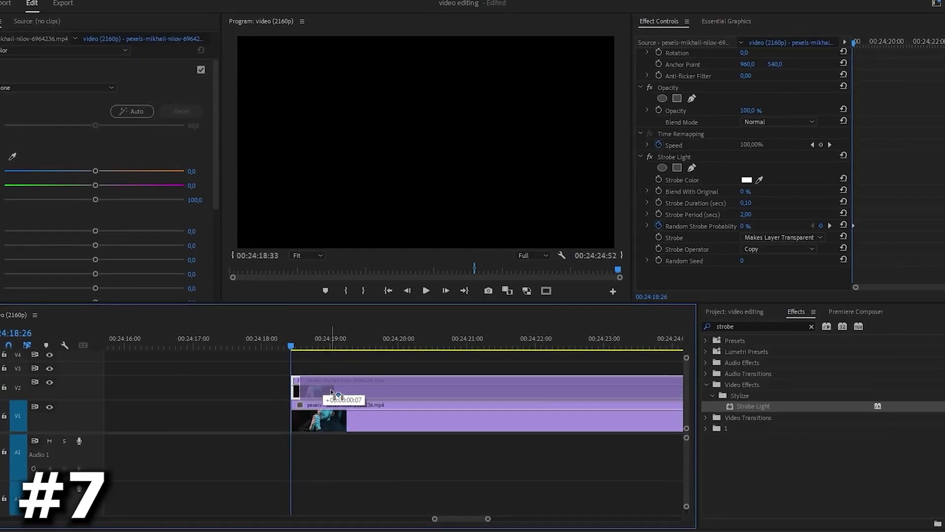
Add VR Chromatic Aberrations to the V2 clip and stack Black & White above it.
scroll(303, 415, up, 3)
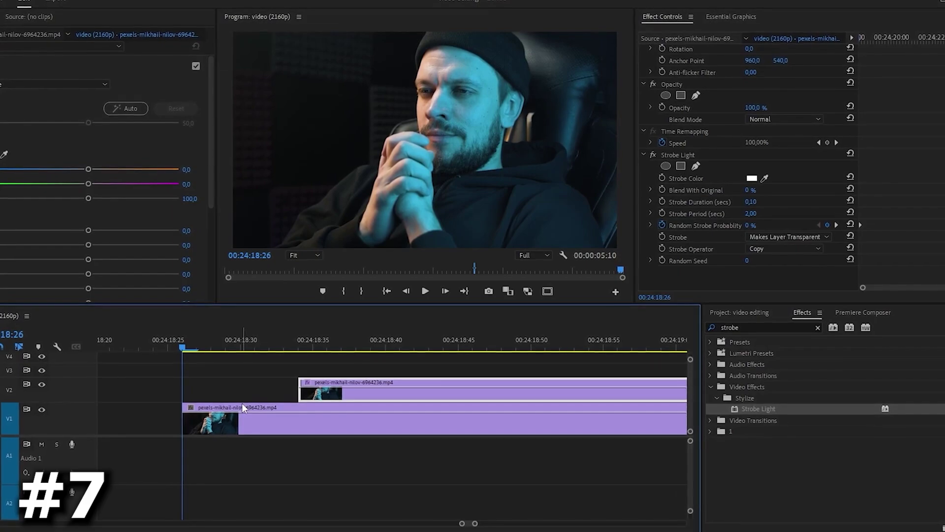
key(space)
scroll(281, 414, down, 3)
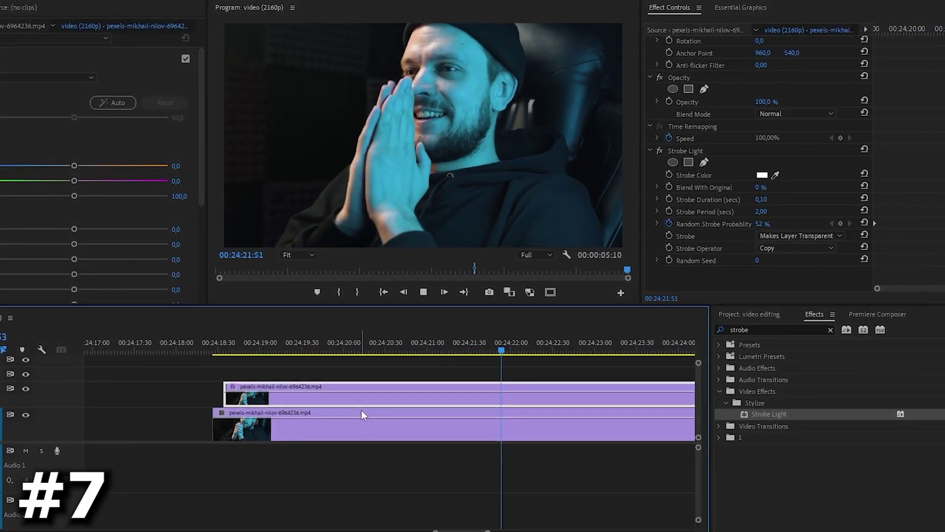
drag(774, 412, 455, 398)
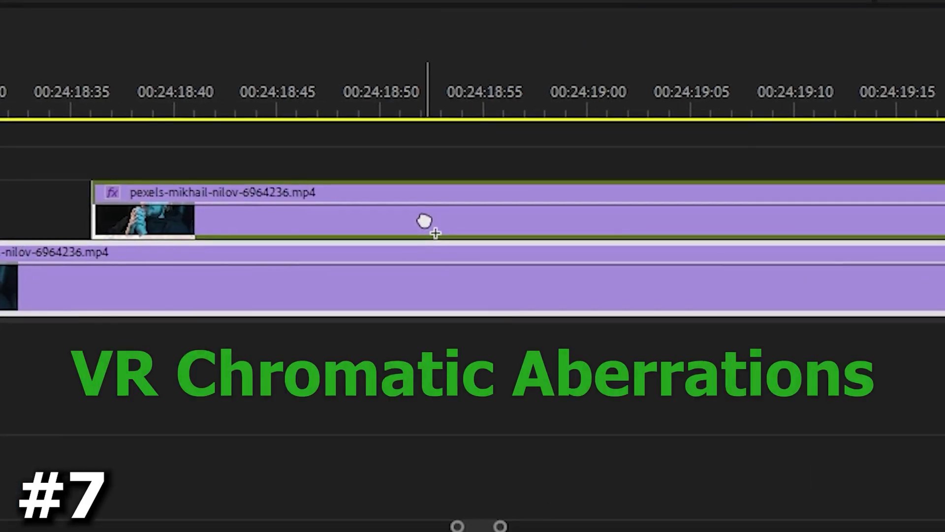
drag(424, 221, 424, 222)
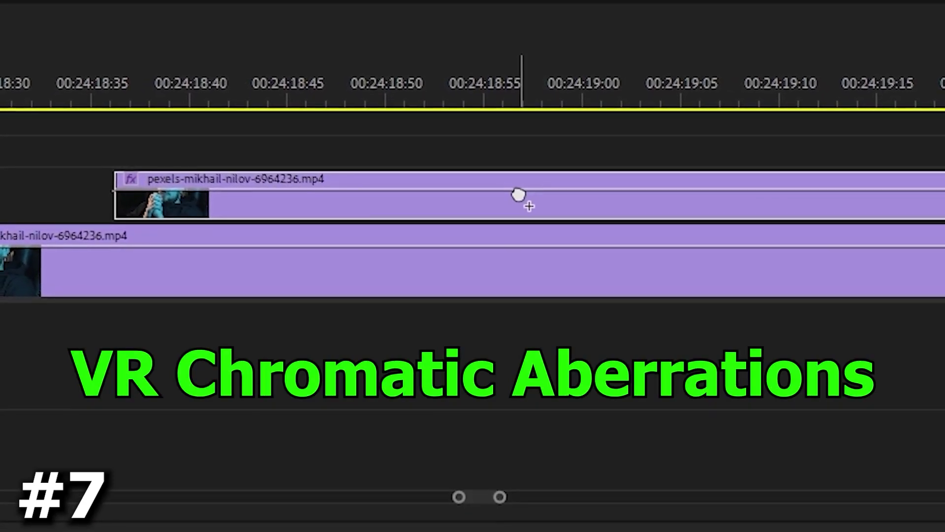
click(183, 86)
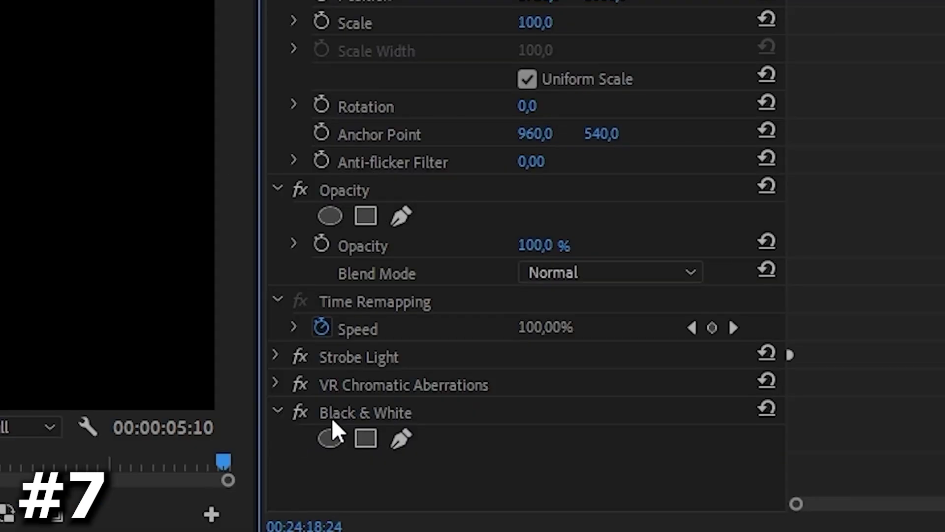
drag(389, 406, 375, 376)
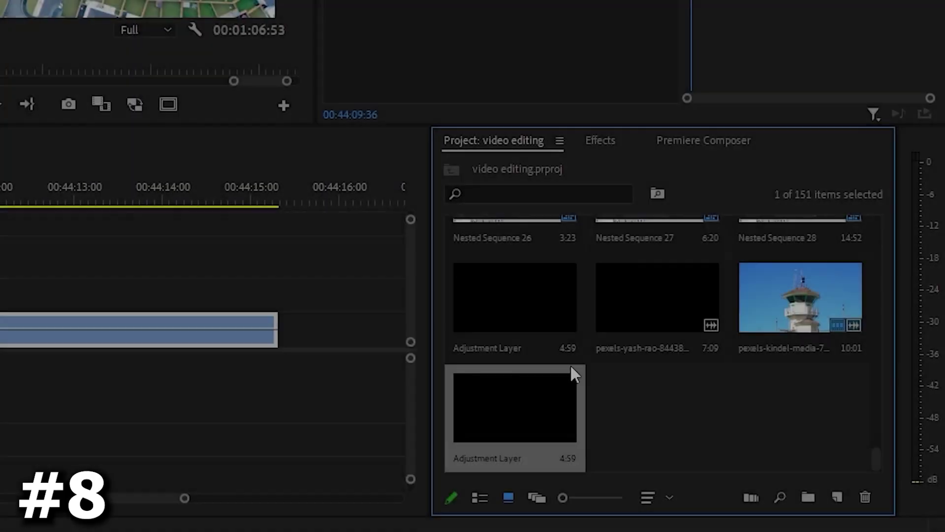
Create a new adjustment layer and apply the Transform effect to it.
click(642, 438)
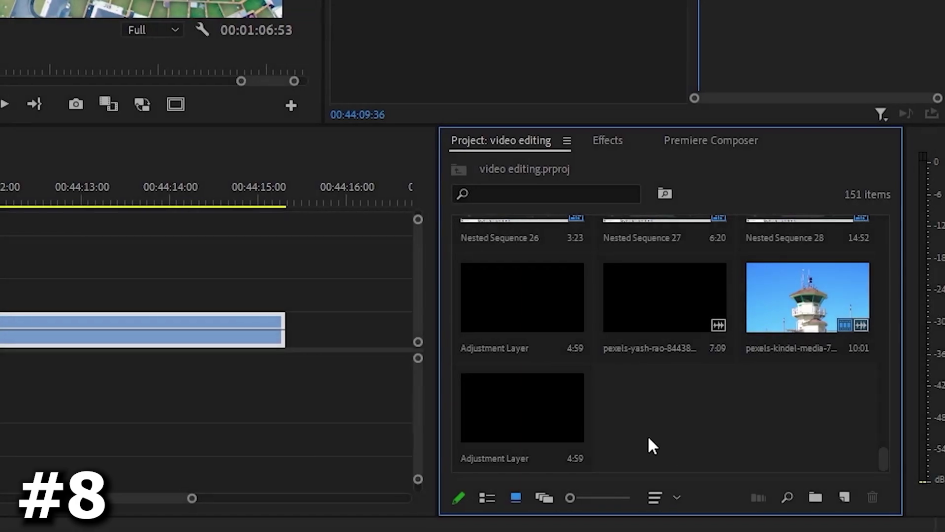
click(837, 497)
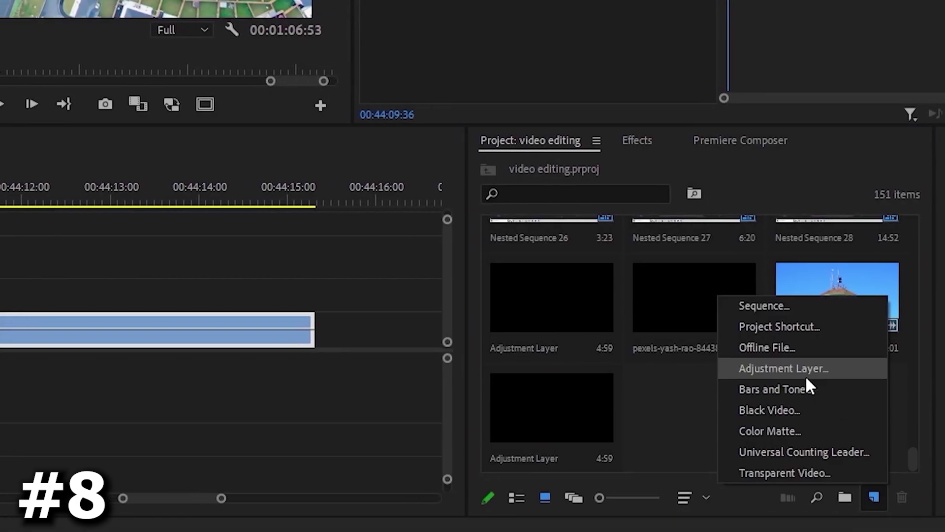
click(792, 369)
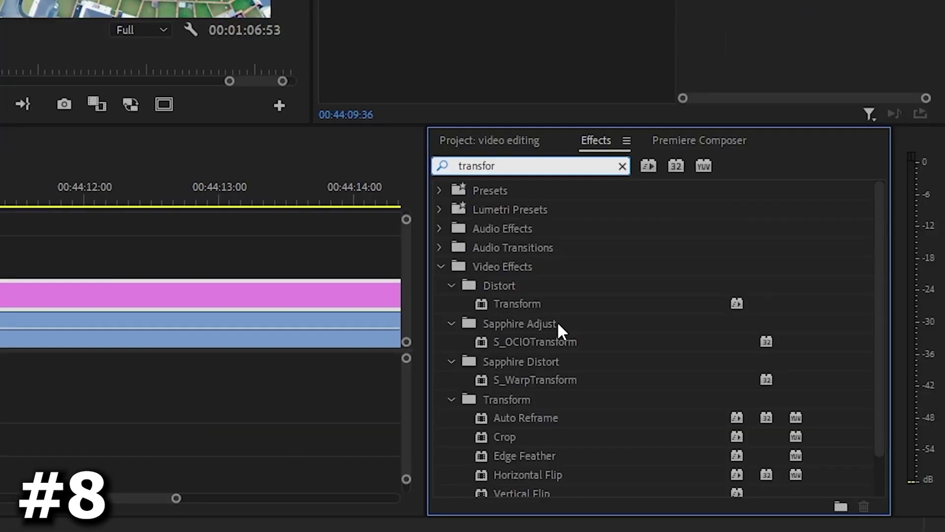
drag(531, 310, 172, 293)
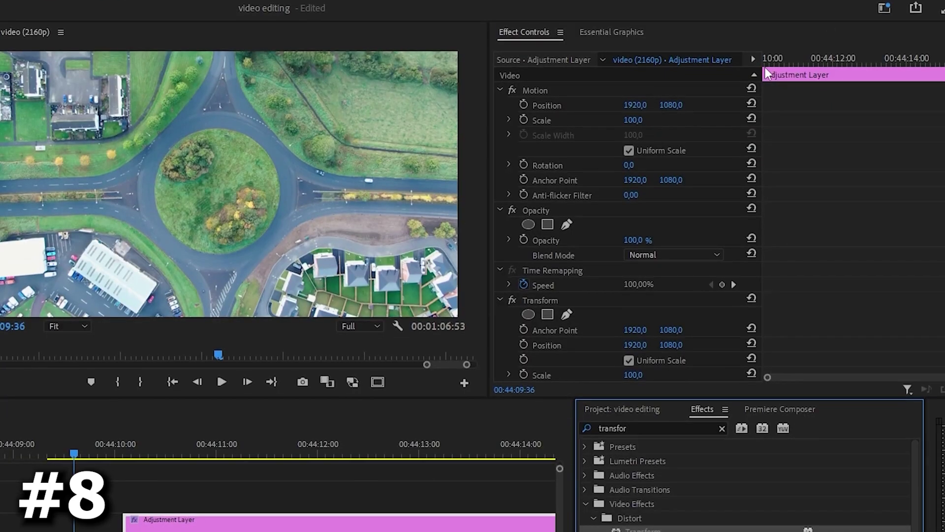
Keyframe Transform Scale from 100 to 124 with Bezier easing, then add Directional Blur.
click(766, 73)
scroll(828, 247, down, 5)
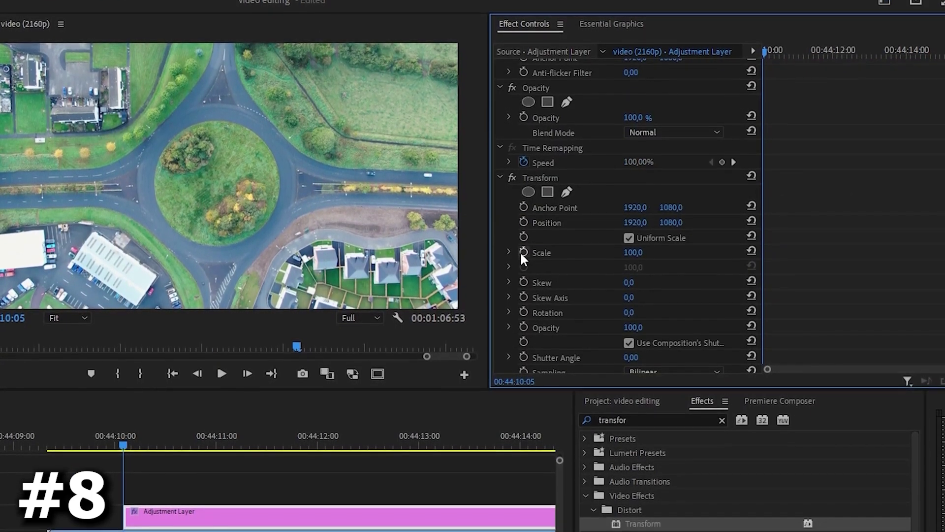
click(523, 252)
drag(765, 50, 785, 49)
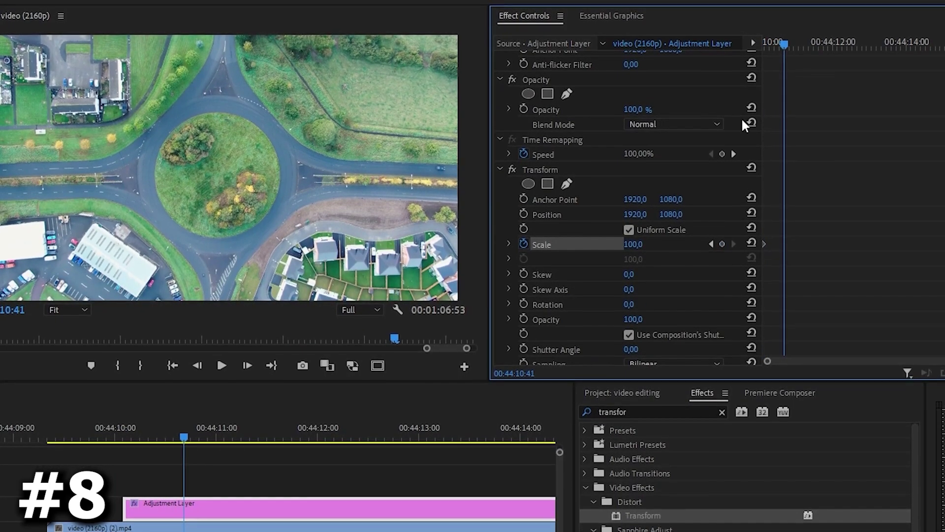
drag(633, 244, 645, 244)
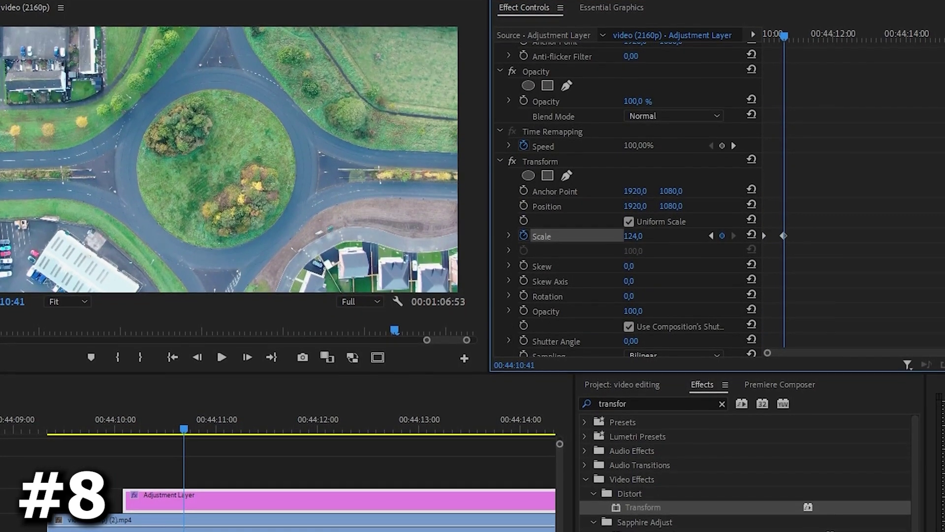
right_click(783, 235)
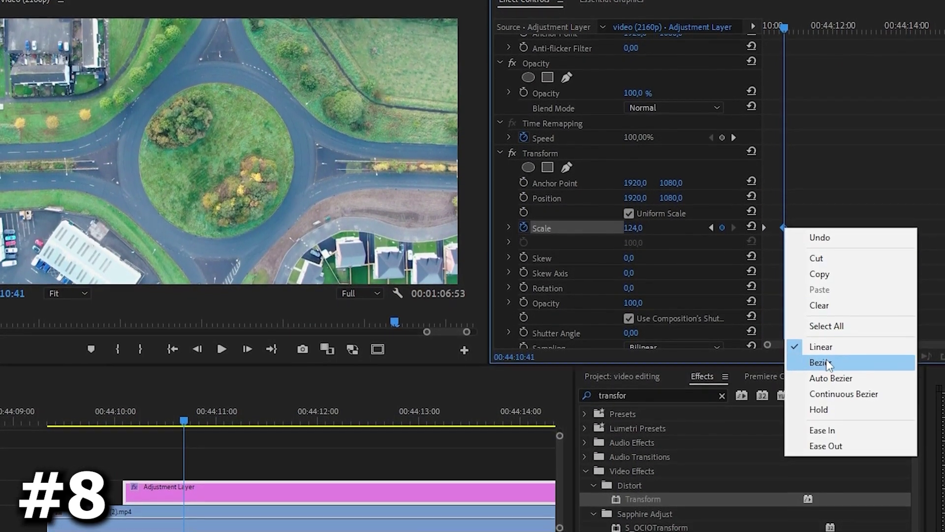
click(826, 362)
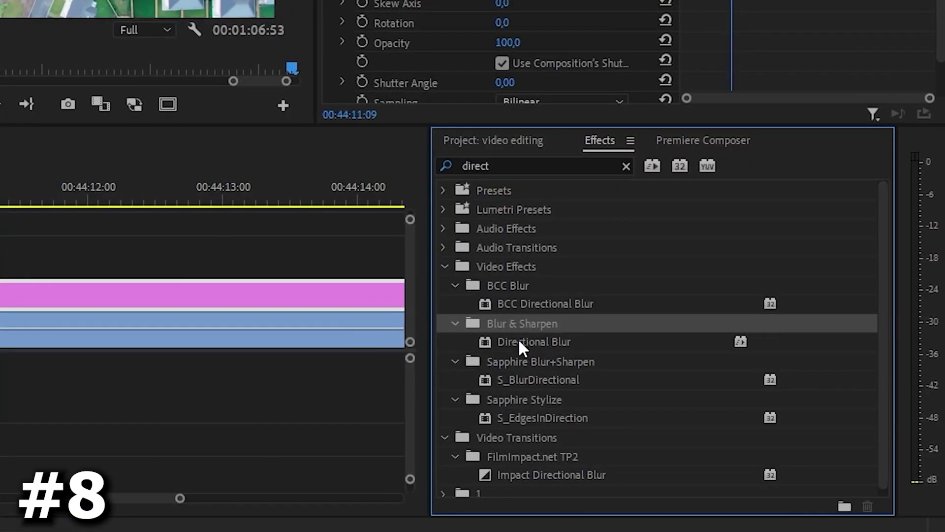
drag(521, 341, 291, 302)
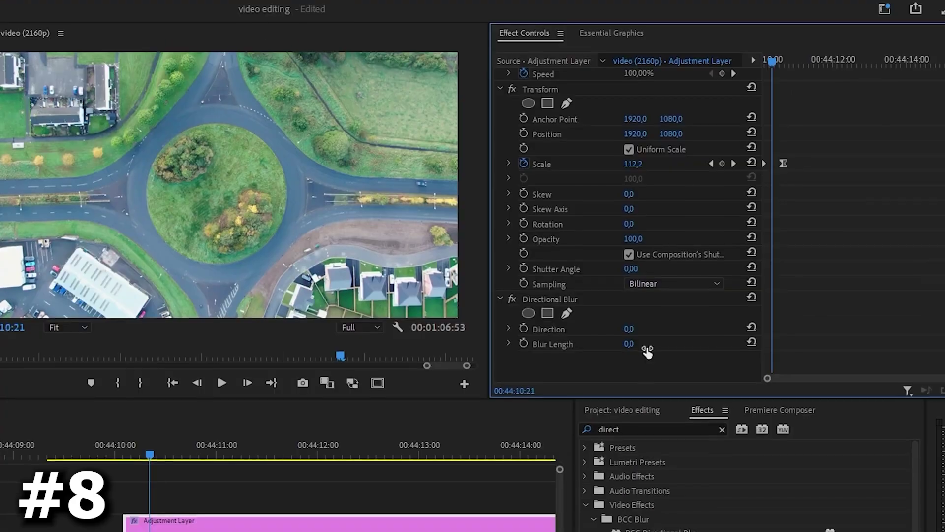
Set Directional Blur's Blur Length to 45 and enable its keyframe stopwatch.
click(646, 350)
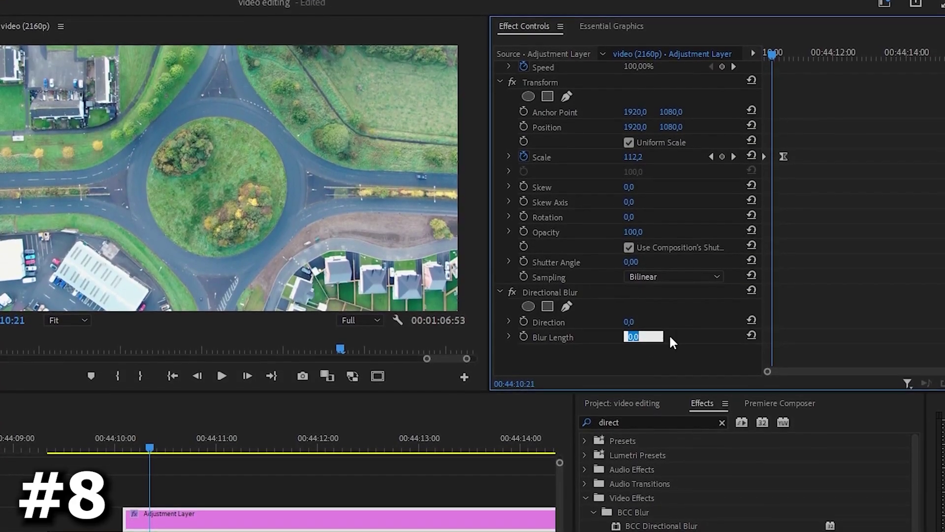
text(45)
key(Return)
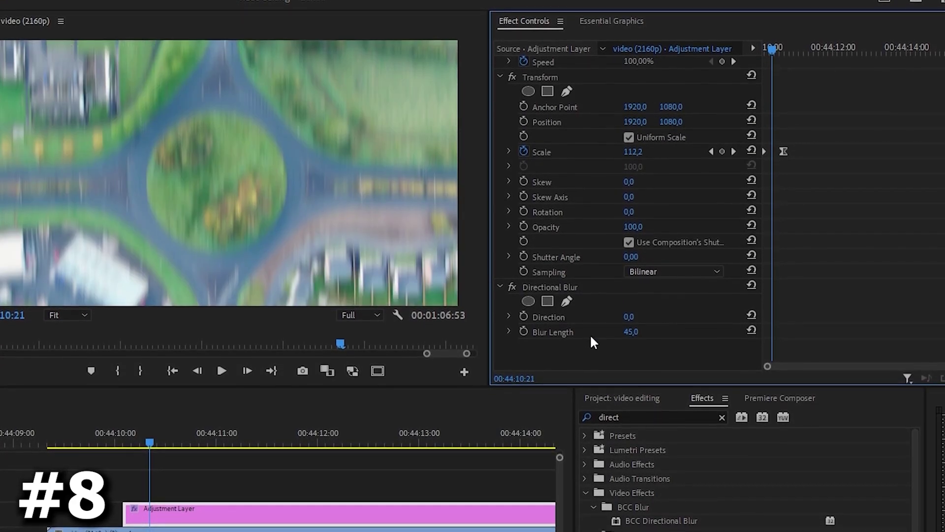
click(523, 330)
Keyframe Blur Length back to 0 at the adjustment layer's start and the zoom's end.
click(765, 41)
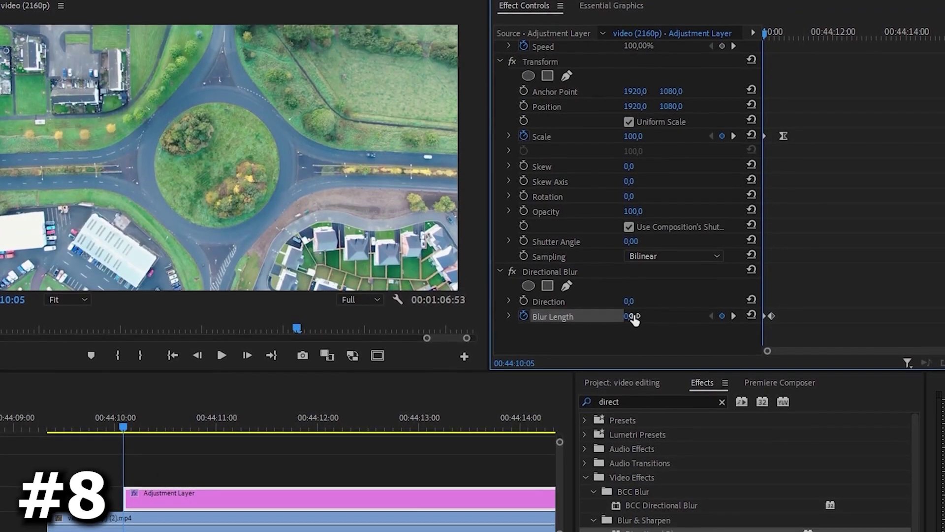
drag(766, 34, 785, 30)
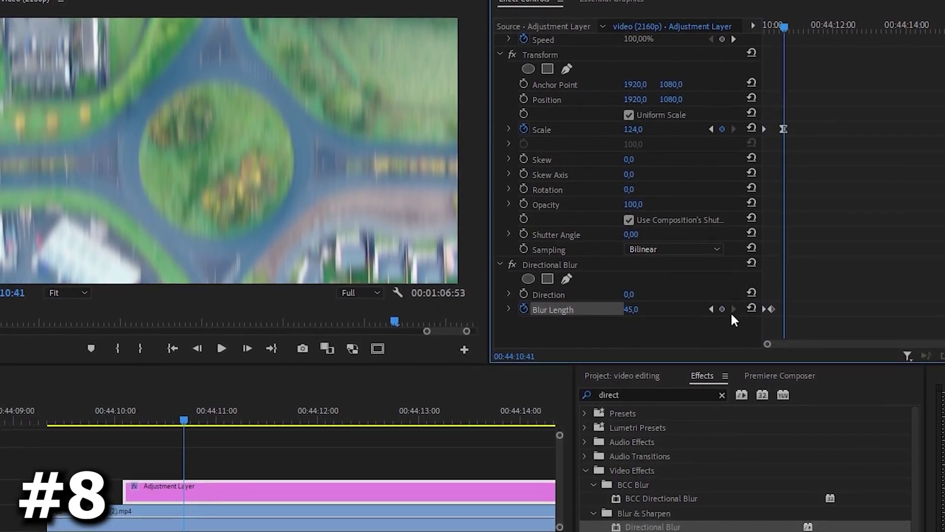
click(750, 310)
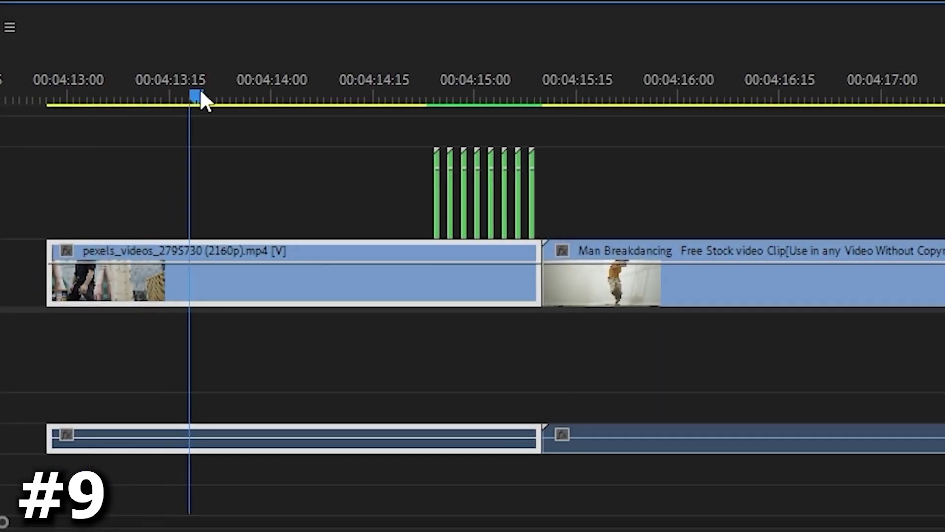
Lift Man Breakdancing onto the track above and trim its start at the cut.
drag(201, 91, 127, 146)
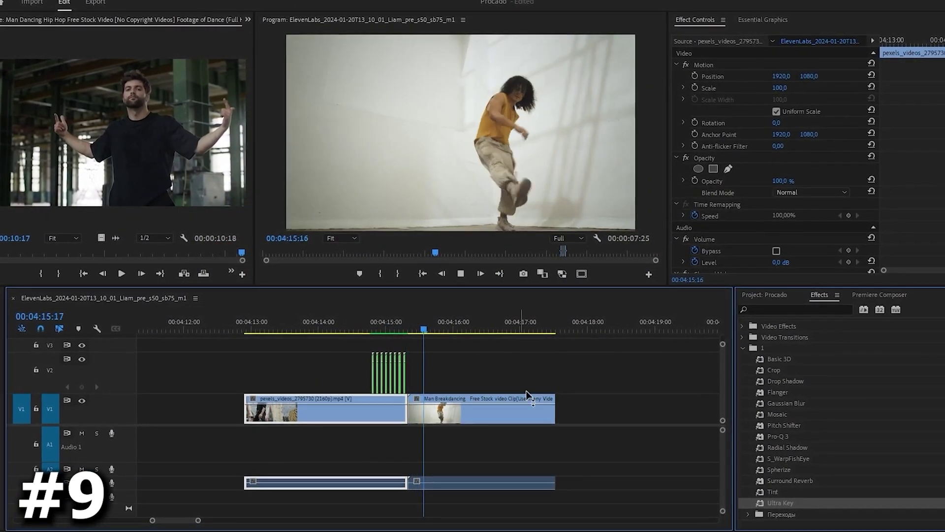
click(525, 332)
click(534, 332)
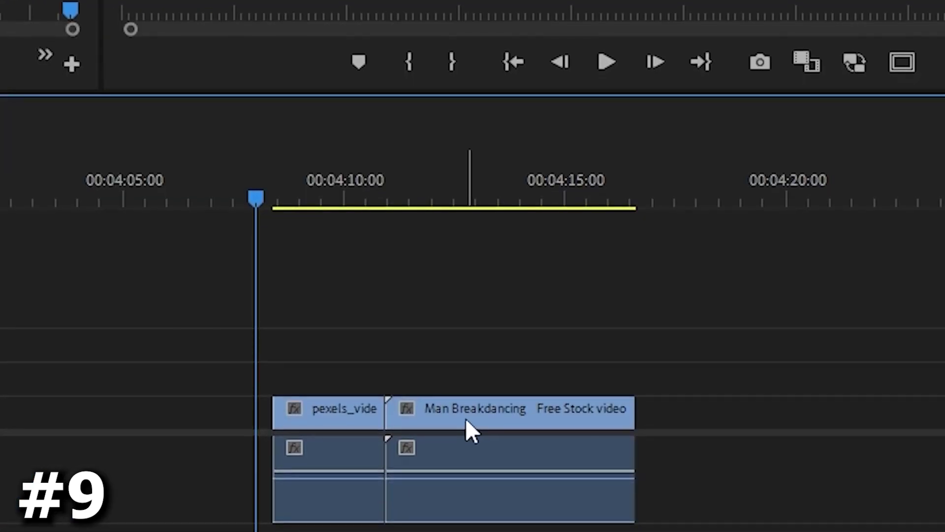
drag(465, 421, 474, 367)
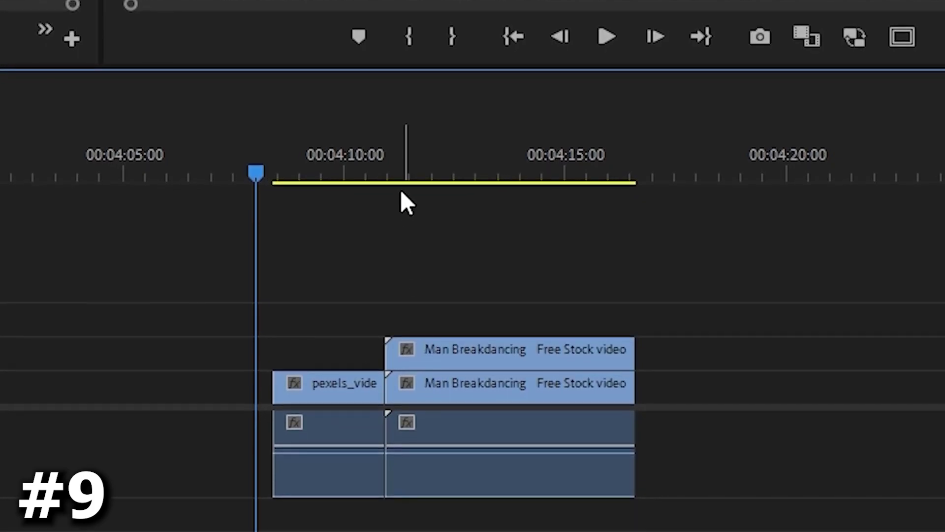
drag(364, 162, 397, 164)
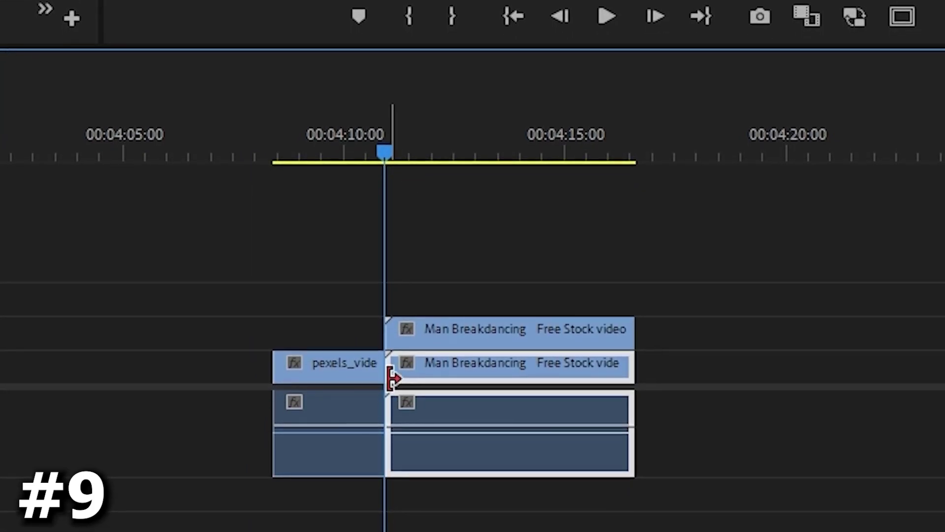
right_click(392, 378)
click(464, 487)
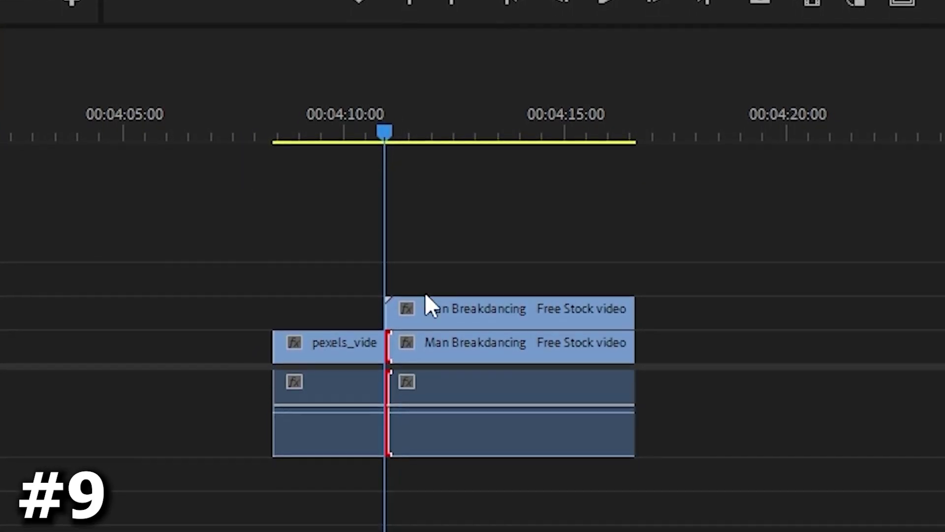
Add a frame hold to the upper clip and extend its start about 20 frames earlier.
right_click(427, 298)
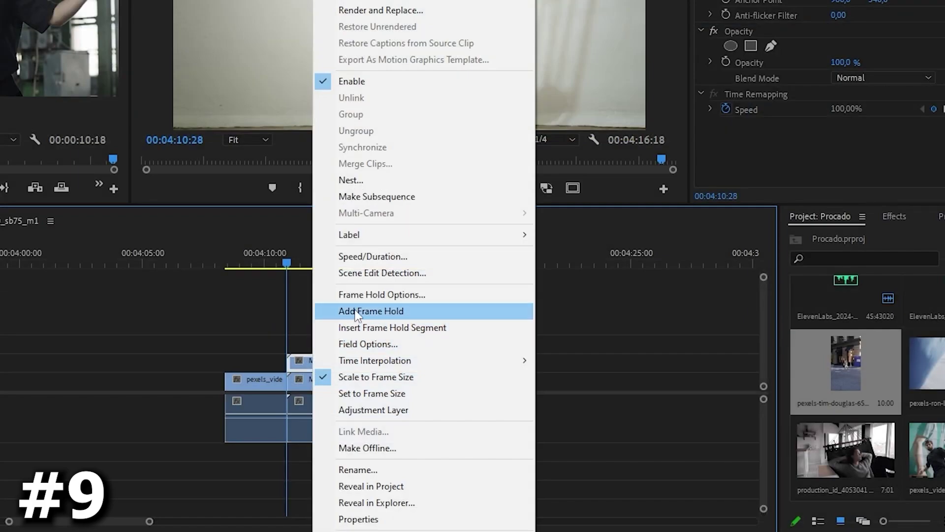
click(356, 311)
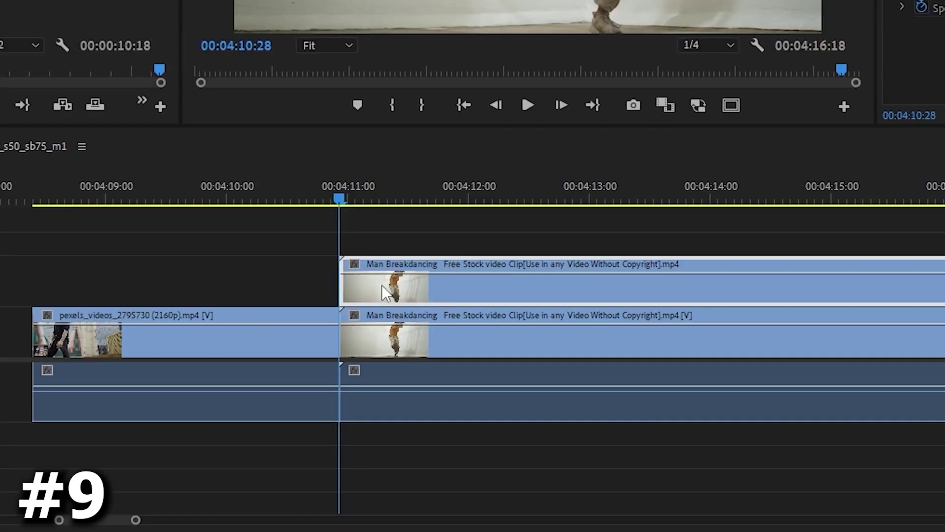
drag(260, 325, 251, 341)
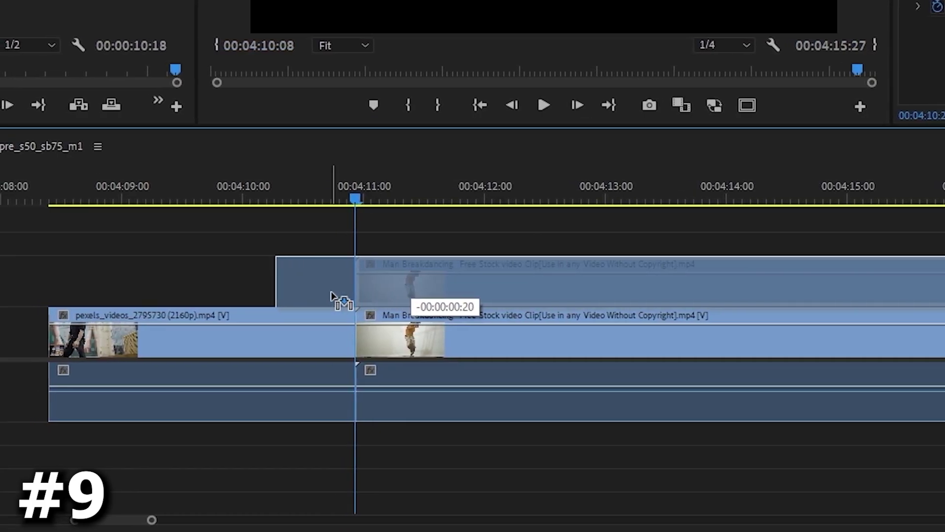
drag(331, 296, 329, 296)
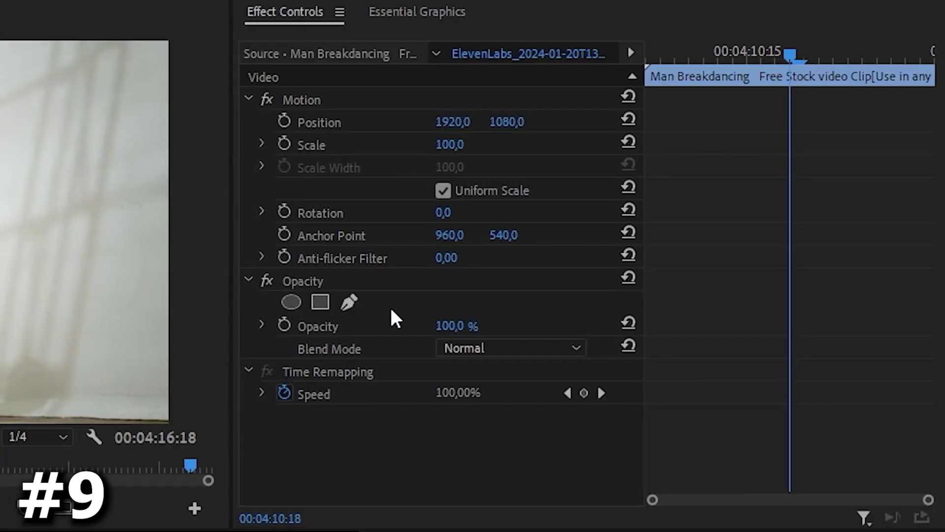
Trace a closed freeform opacity mask around the dancer on the frozen clip.
click(349, 302)
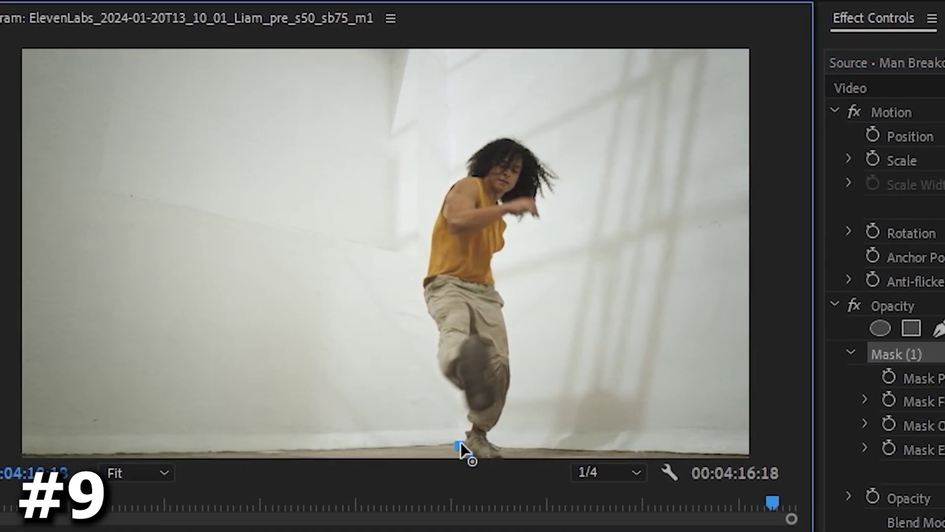
click(467, 408)
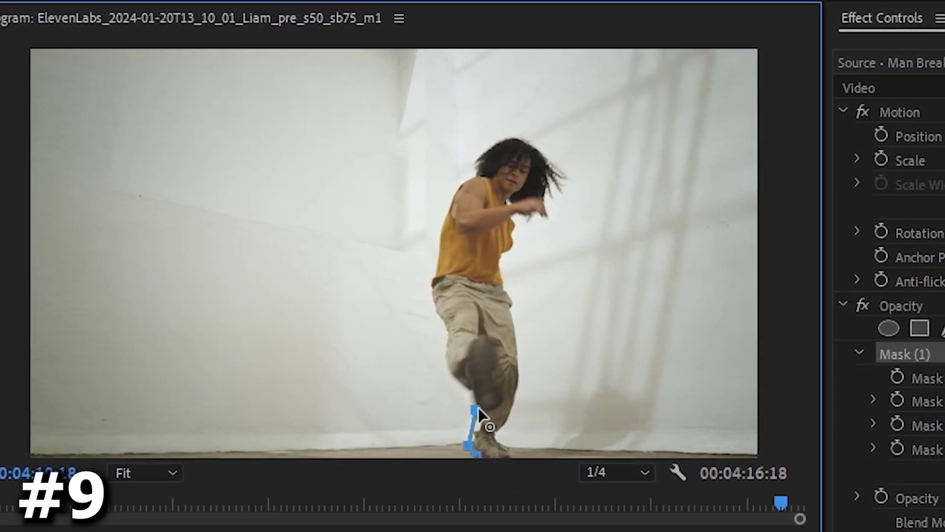
click(484, 420)
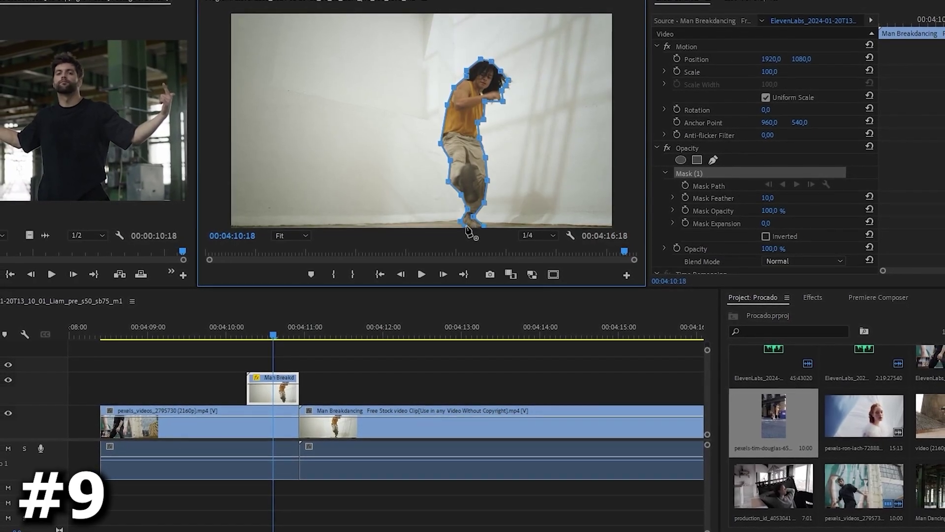
click(468, 225)
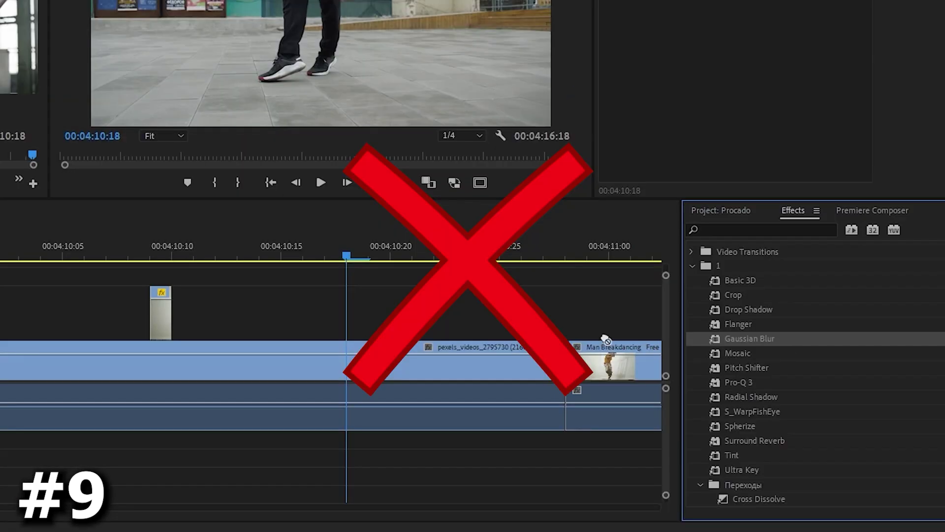
Nest the dancer cutout at 00:04:10:09 and set its Gaussian Blur Blurriness to 650.
click(160, 246)
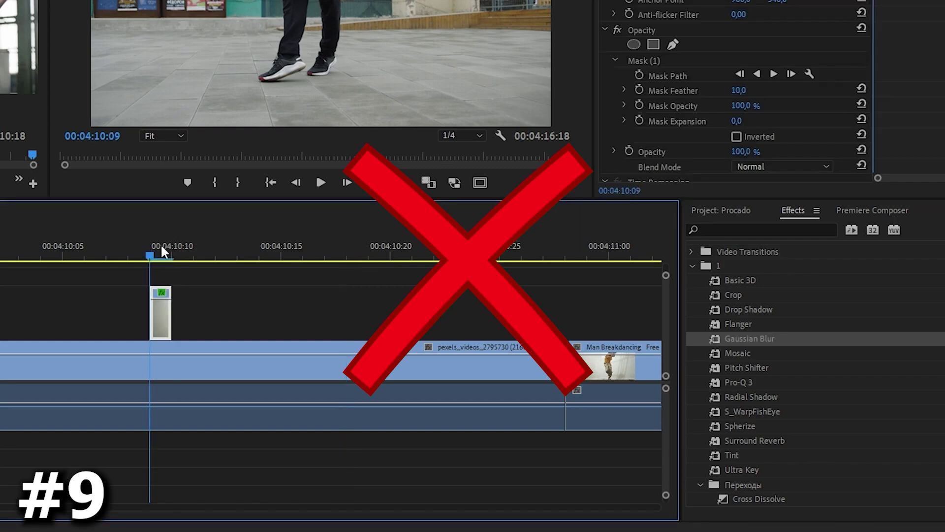
right_click(159, 317)
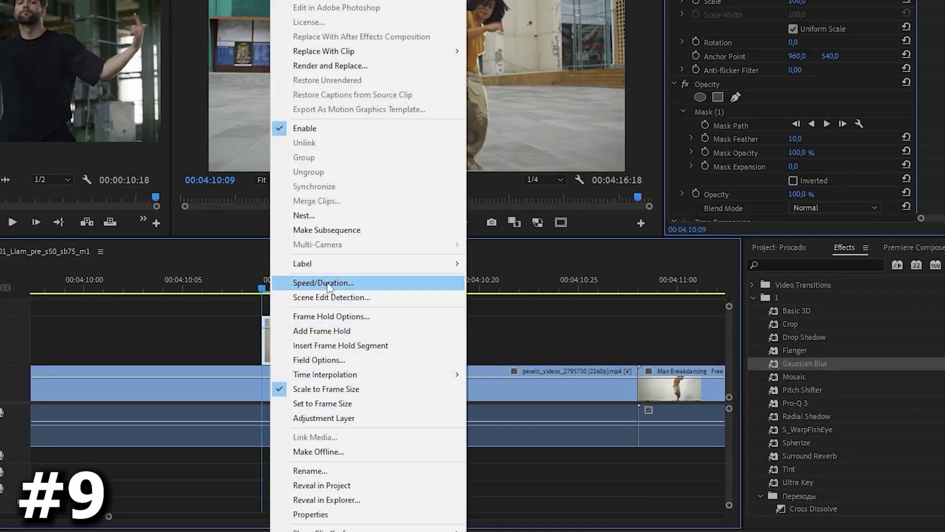
click(338, 219)
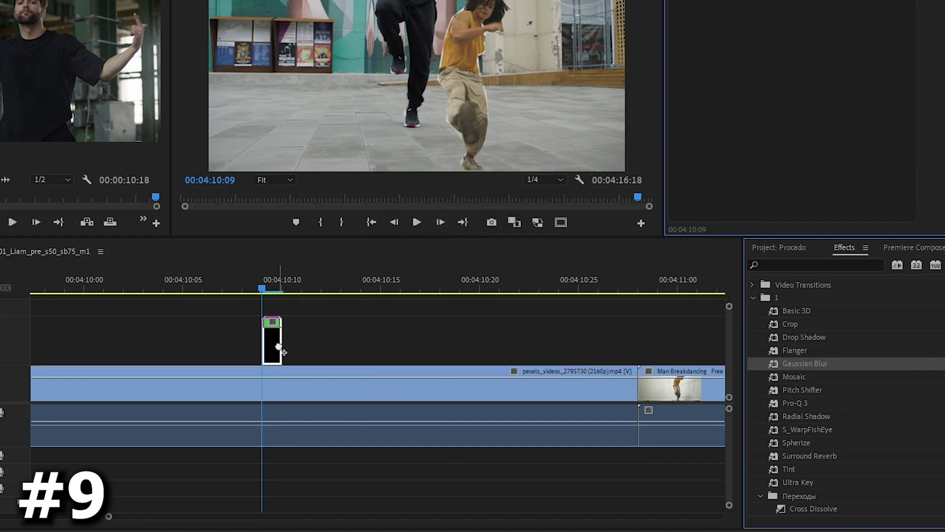
click(271, 284)
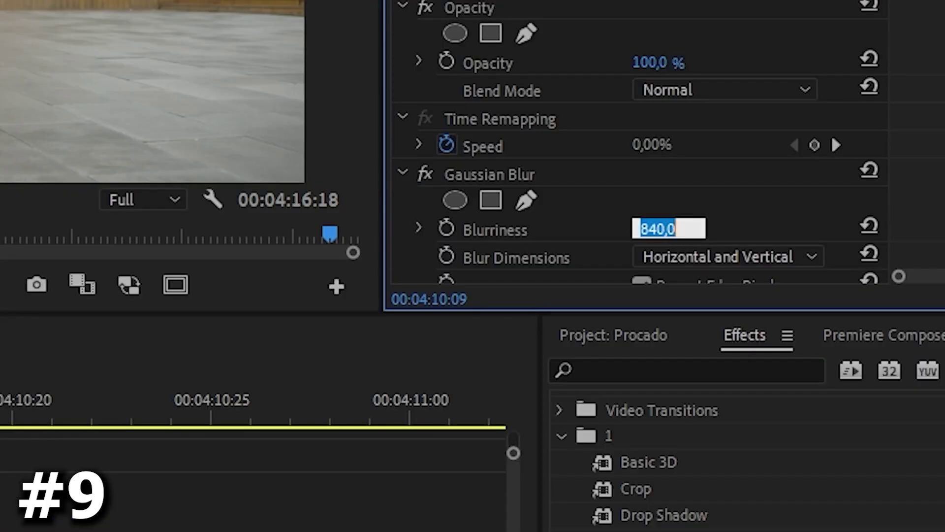
text(650)
key(Return)
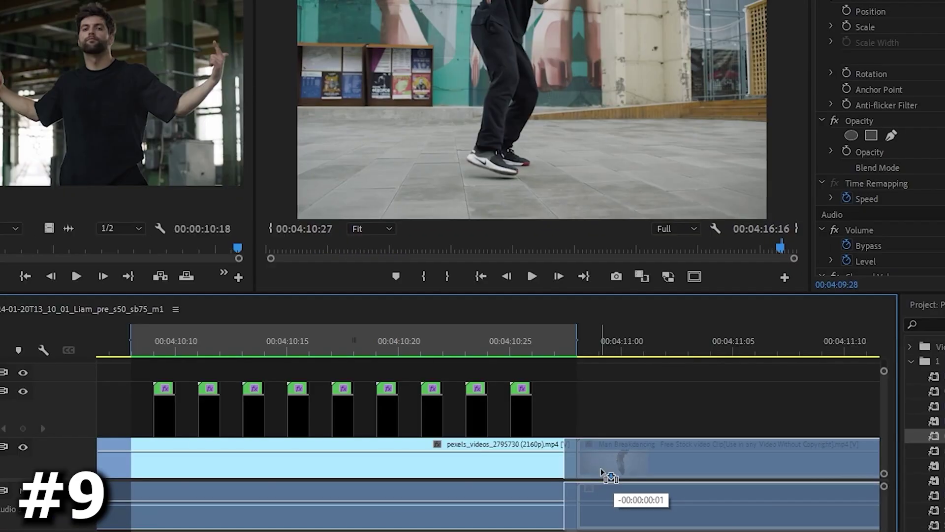
Place copies of the blurred clip along V2 and preview the flashing sequence from 00:04:10:08.
drag(598, 474, 592, 473)
click(136, 344)
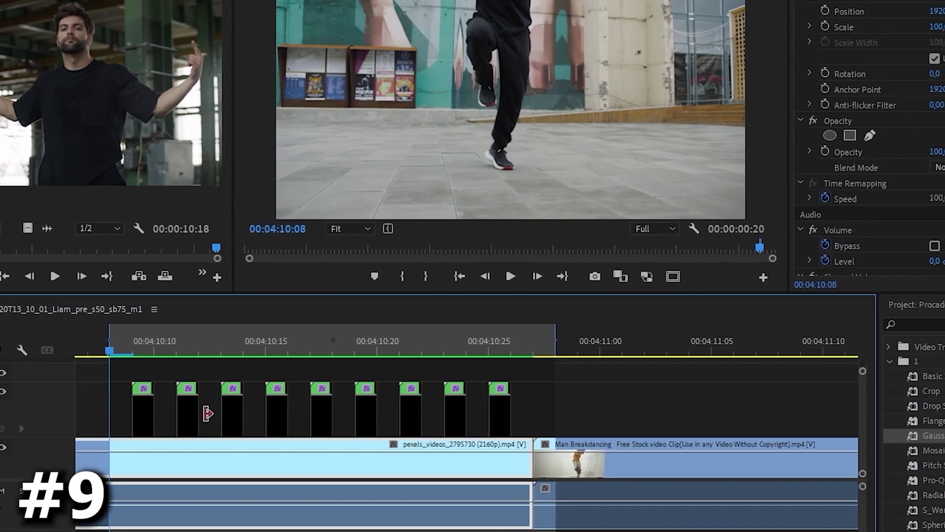
key(space)
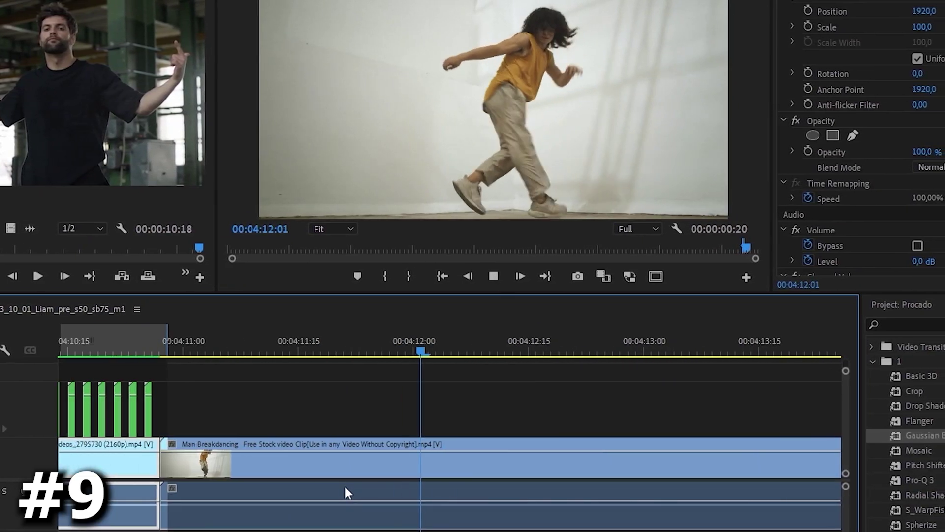
key(space)
scroll(123, 465, up, 4)
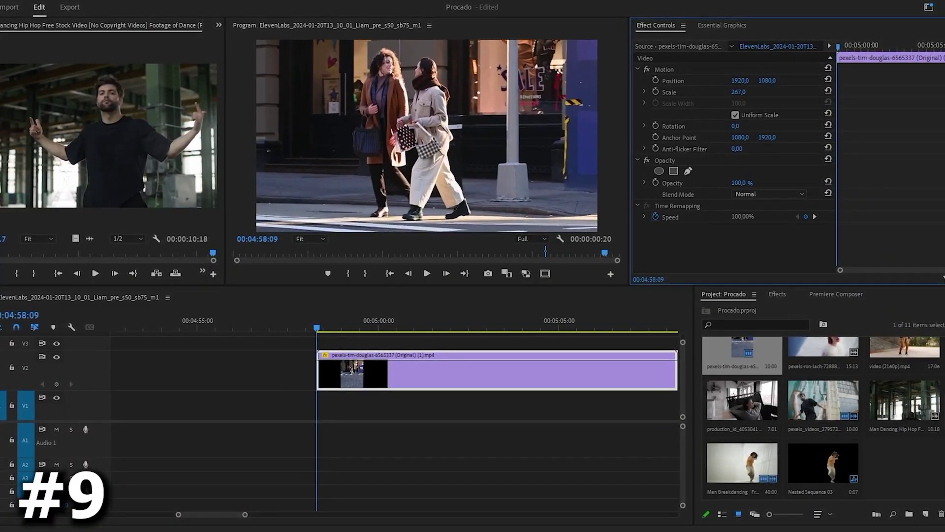
Put a second street clip copy on V1 and start a freeform mask around the cyclist.
drag(354, 403, 359, 398)
key(minus)
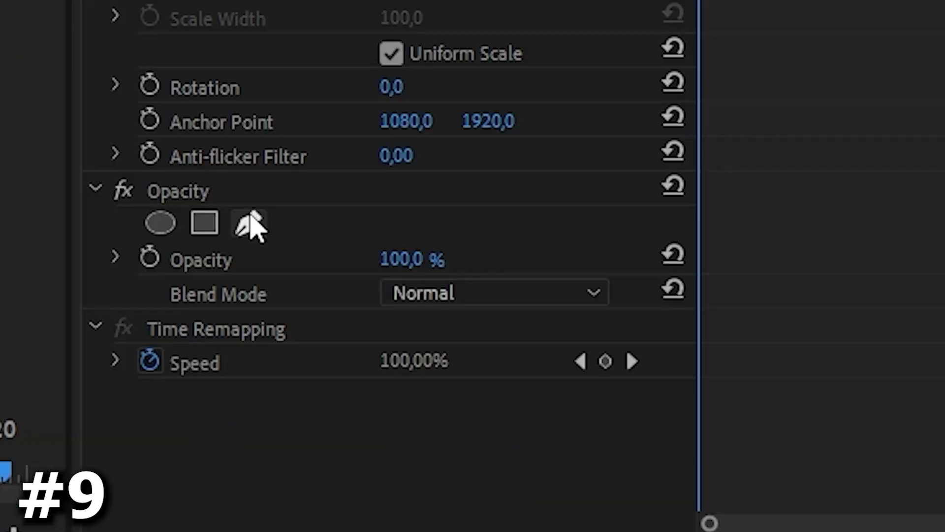
click(696, 167)
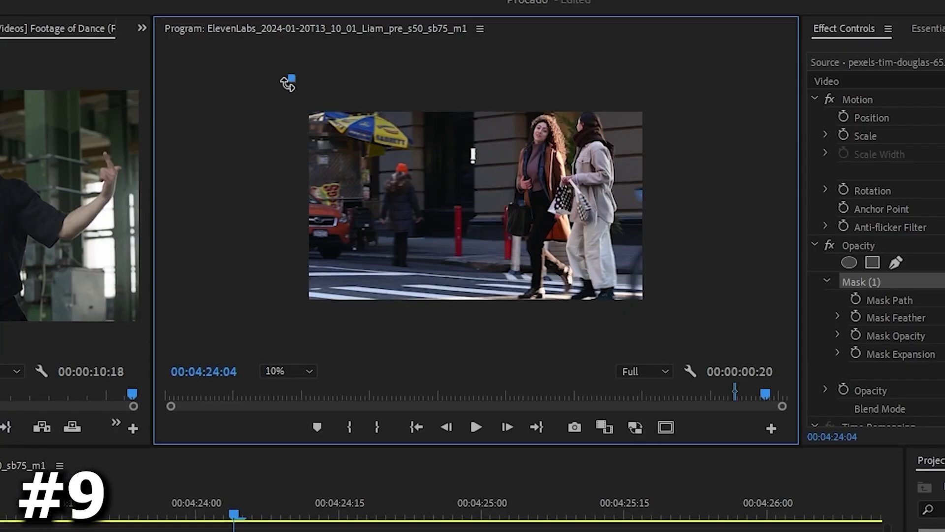
click(291, 324)
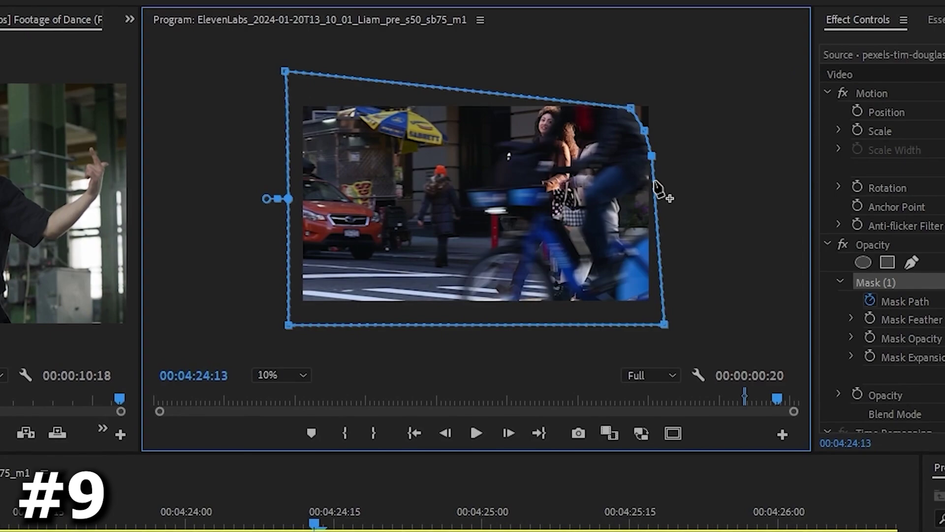
drag(653, 201, 619, 200)
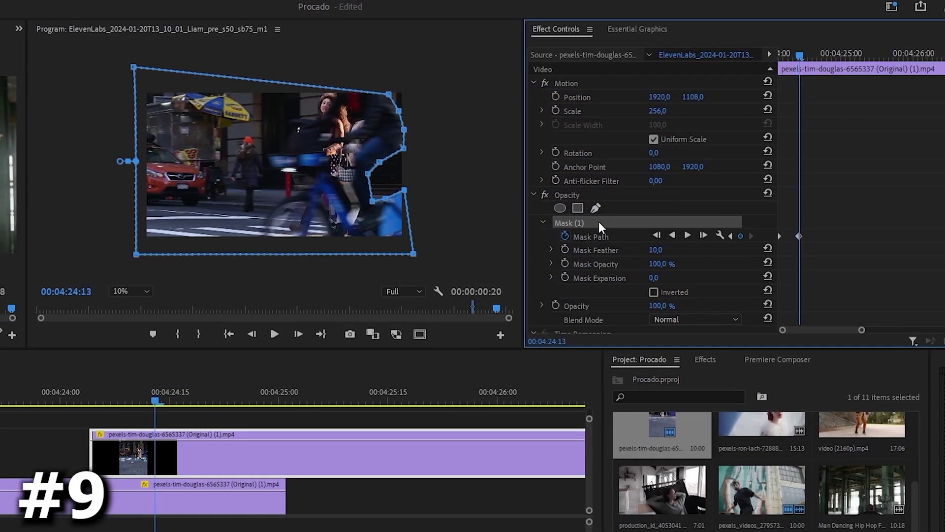
Reshape the cyclist mask frame by frame, then play back the masked effect.
drag(248, 192, 236, 192)
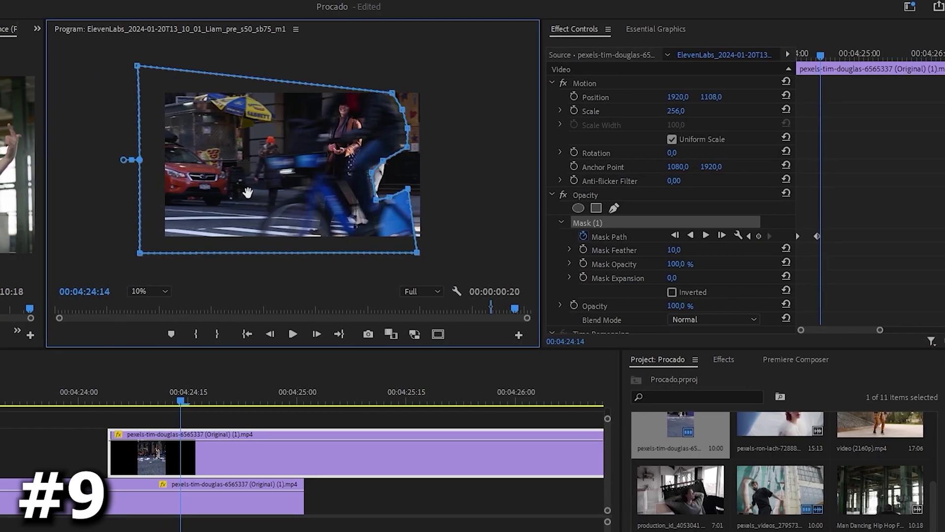
key(Right)
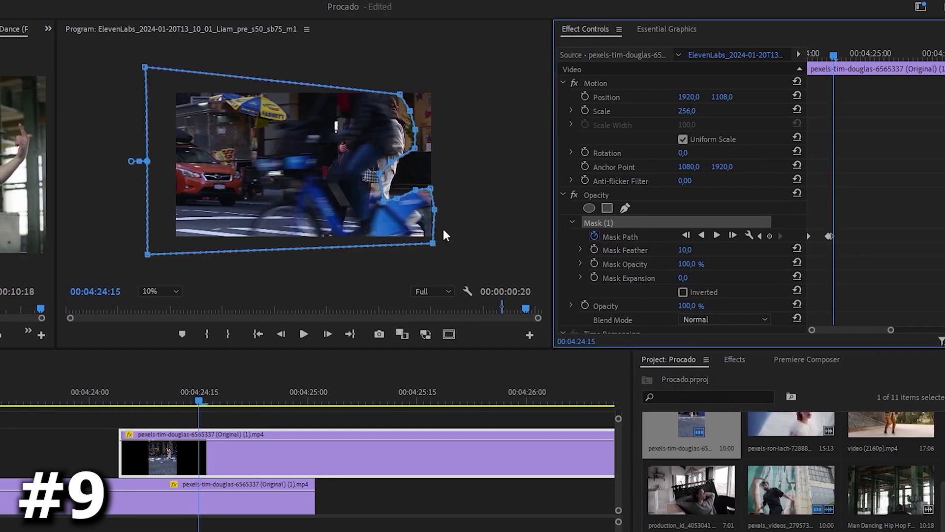
key(Left)
key(Left)
key(Left)
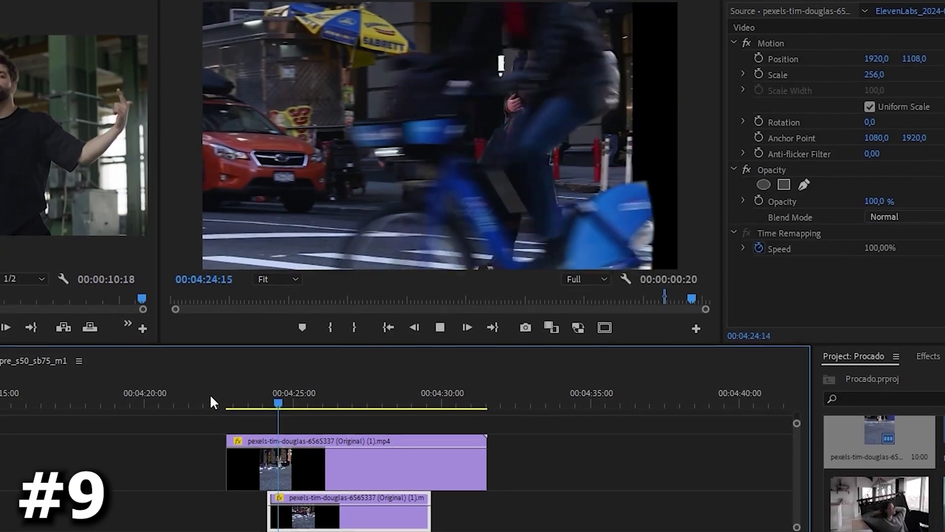
key(space)
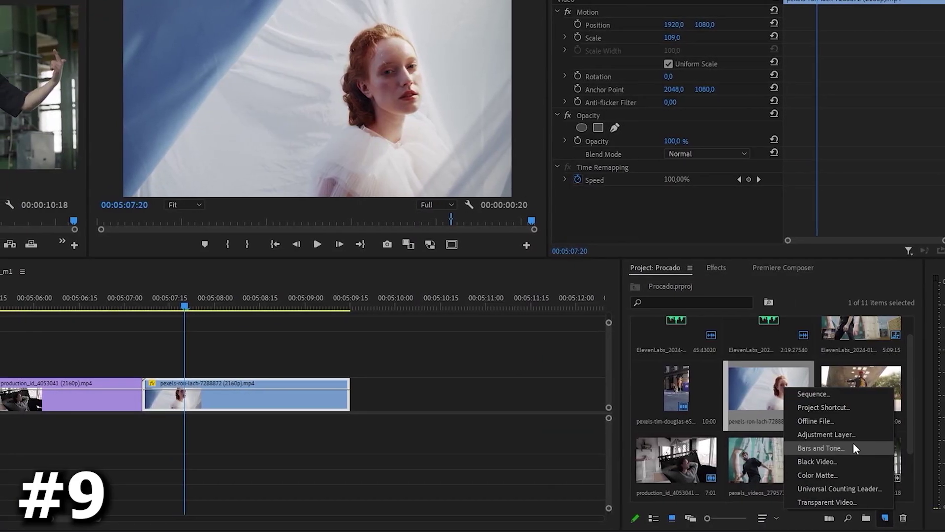
Place a new adjustment layer above the woman's clip and show Lumetri Color's Light settings.
click(862, 433)
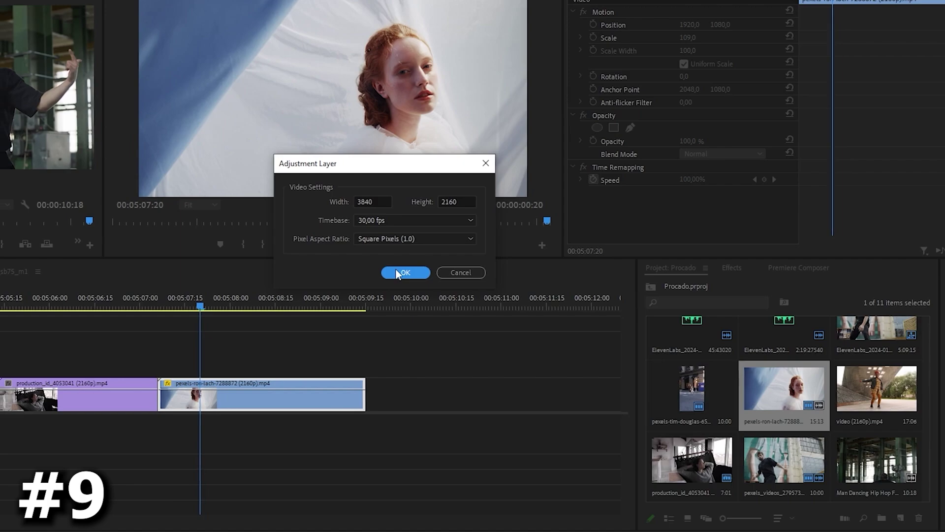
click(397, 271)
drag(880, 460, 164, 378)
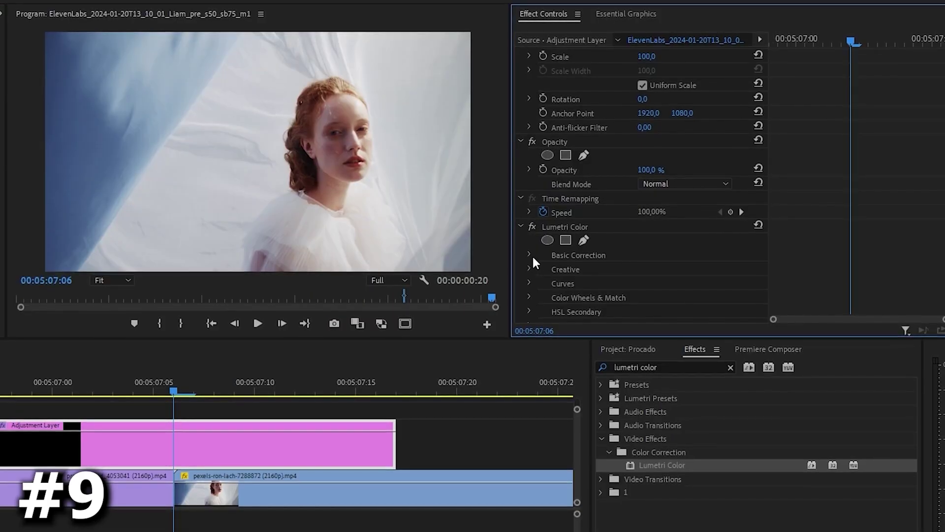
click(531, 255)
scroll(560, 291, down, 2)
scroll(546, 292, down, 2)
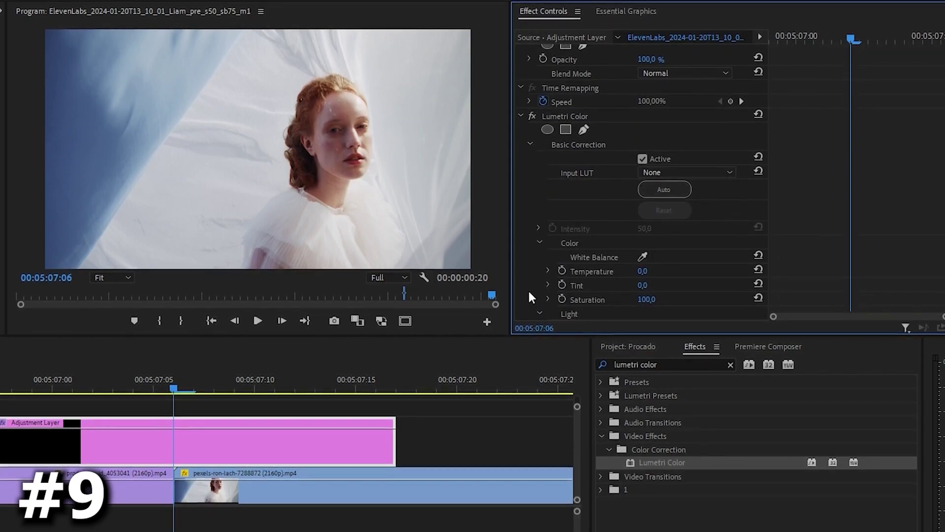
click(540, 241)
scroll(541, 236, down, 3)
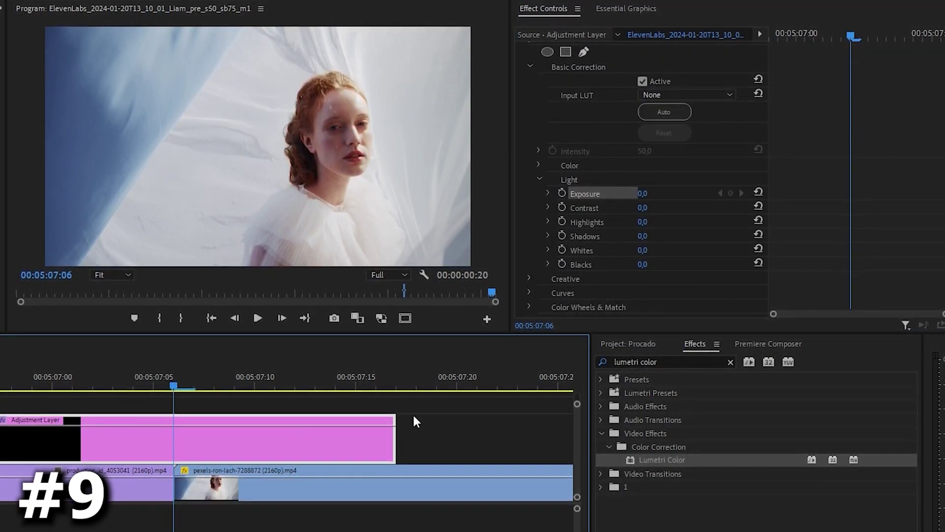
Keyframe Exposure at 7 on the flash frame.
click(561, 192)
click(643, 193)
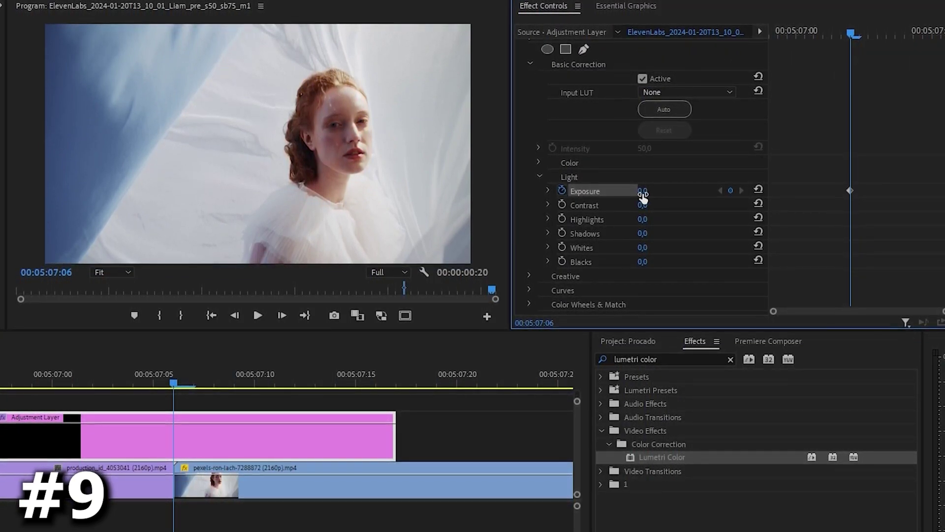
text(7)
key(Return)
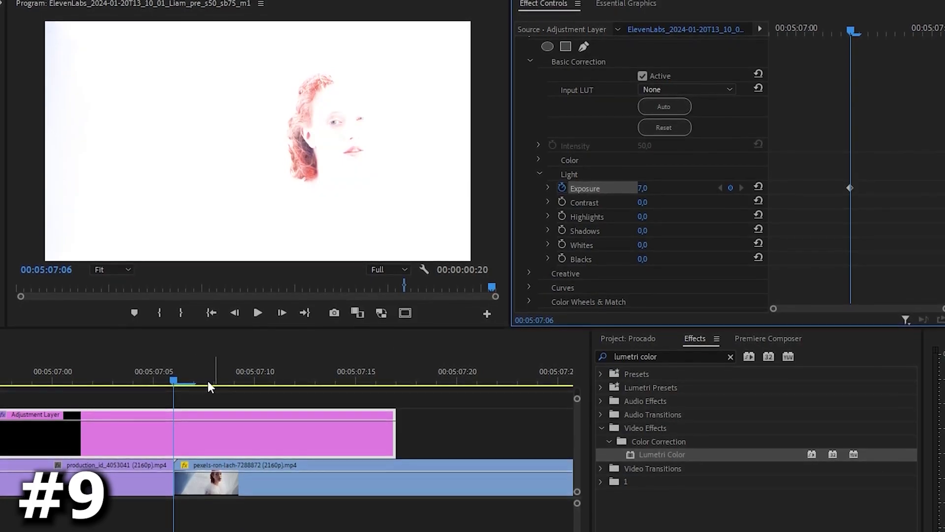
Add Exposure keyframes of 0 a few frames before the flash and at 07:11.
click(157, 375)
click(77, 373)
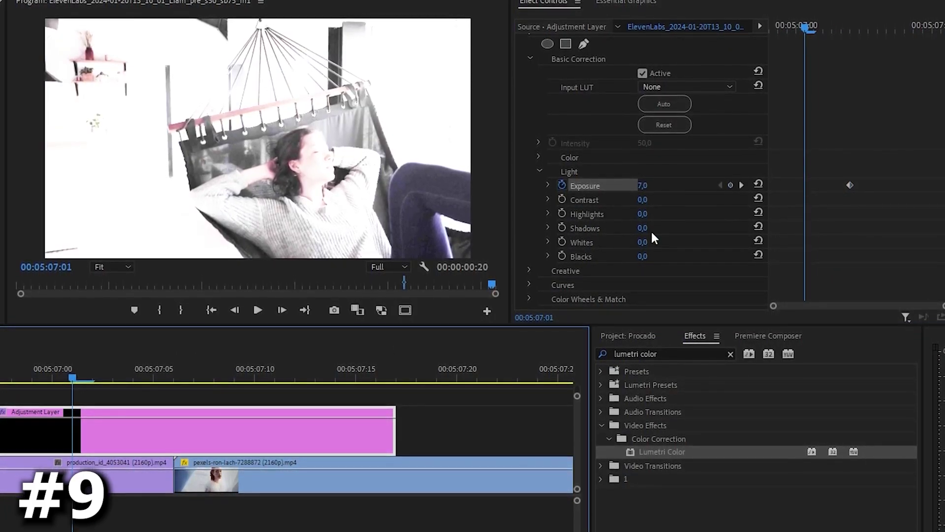
click(758, 185)
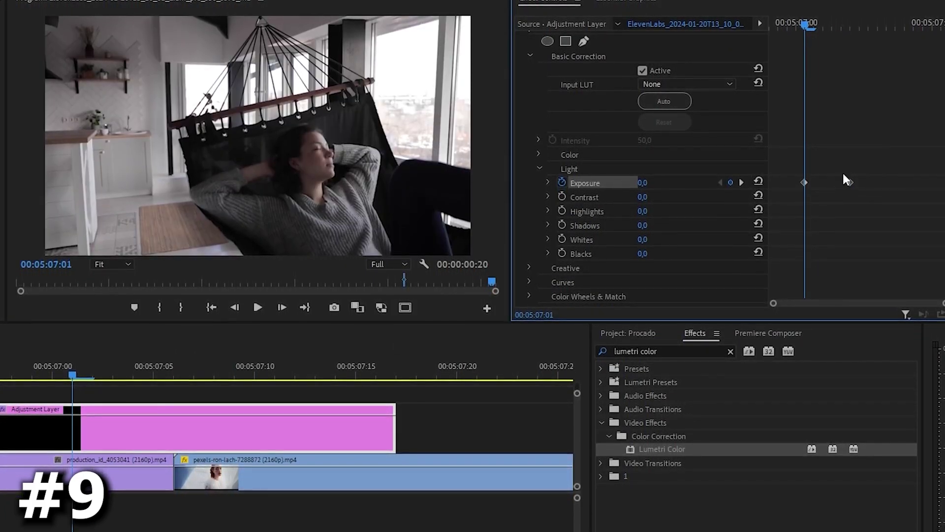
drag(816, 34, 896, 31)
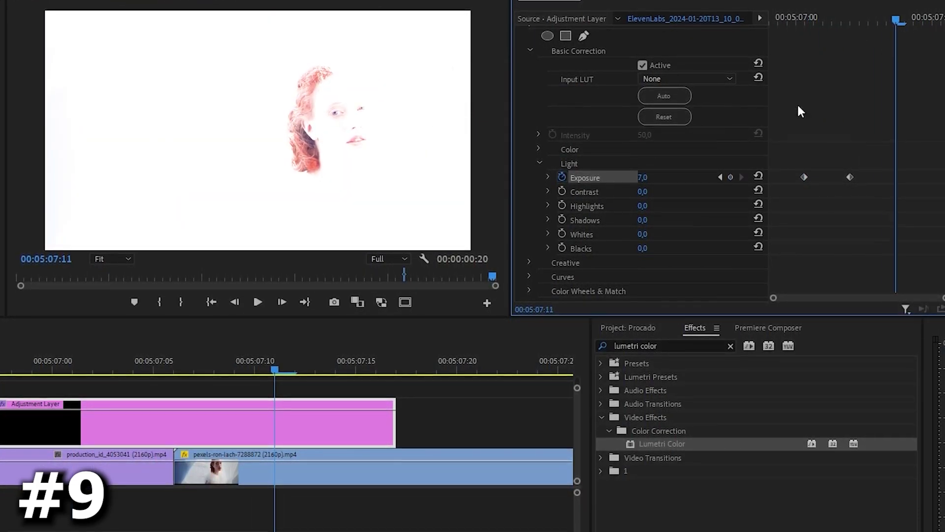
click(758, 175)
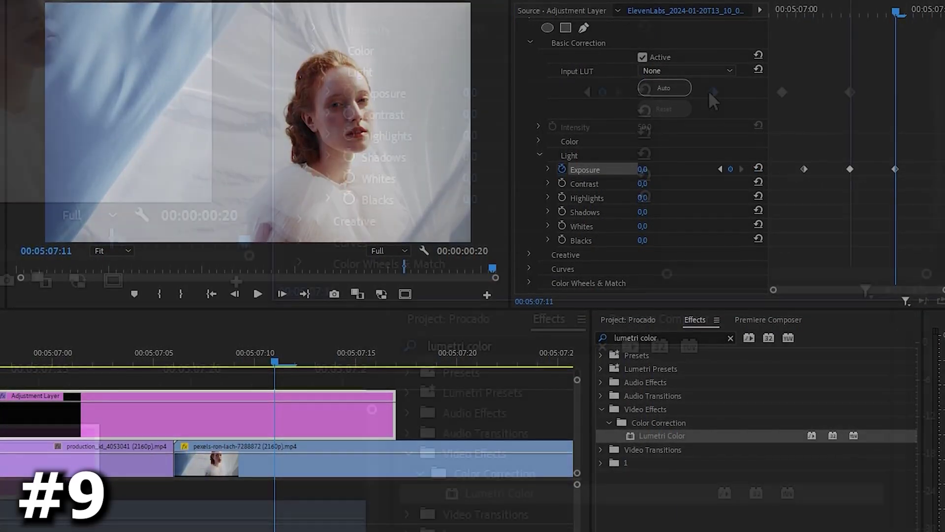
Set Ease Out on the first Exposure keyframe and Ease In on the last.
right_click(804, 169)
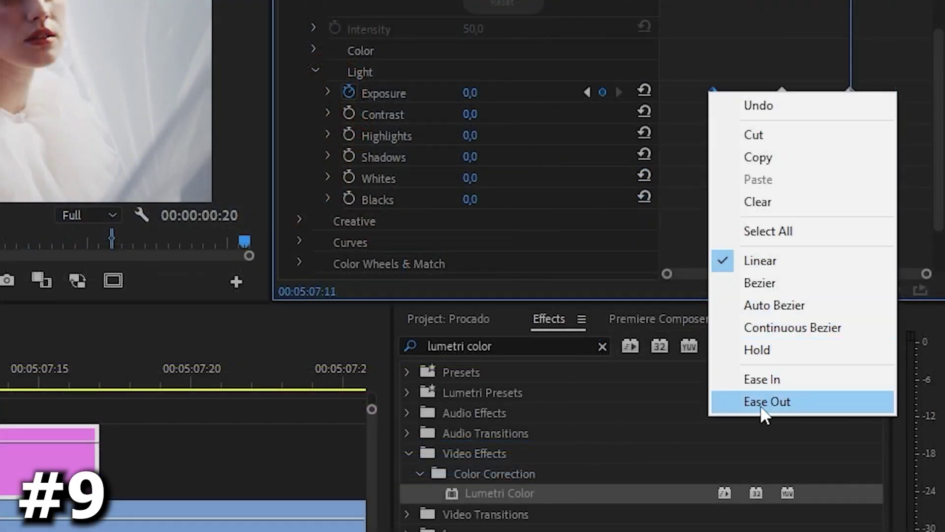
click(761, 406)
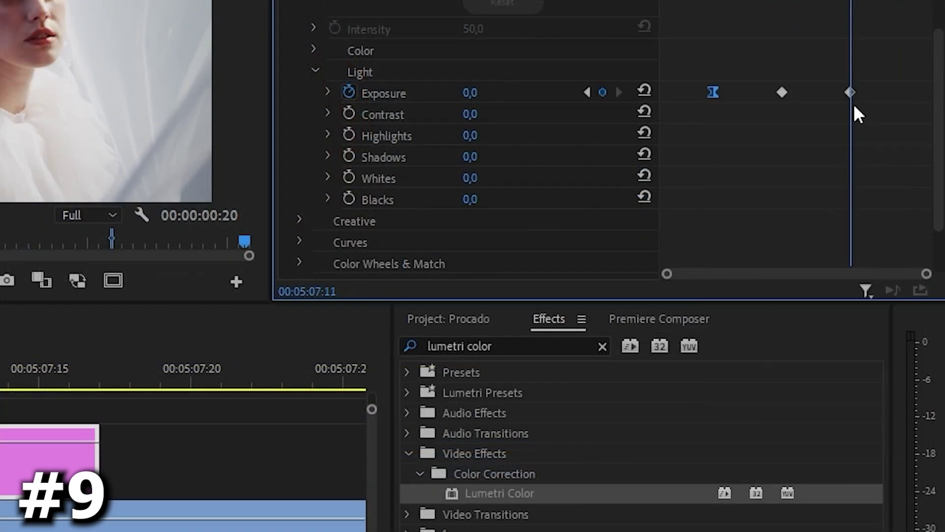
right_click(852, 93)
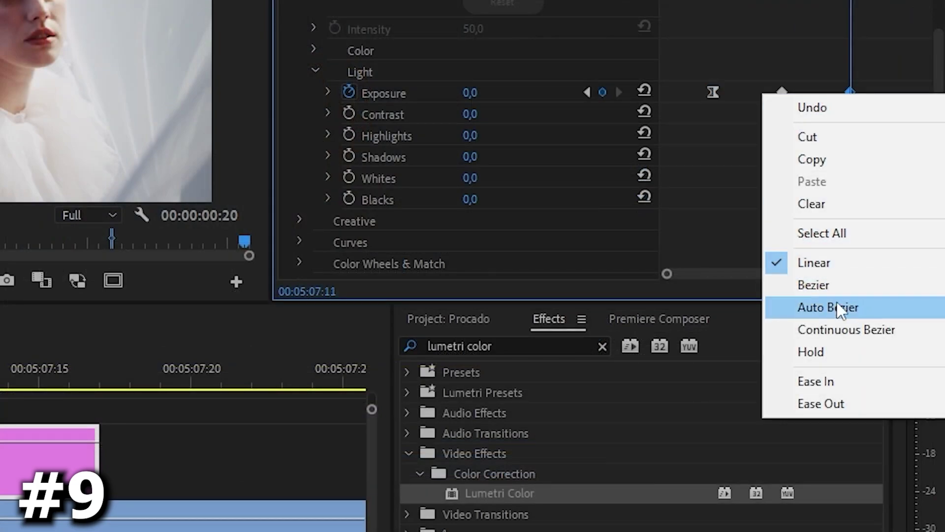
click(828, 382)
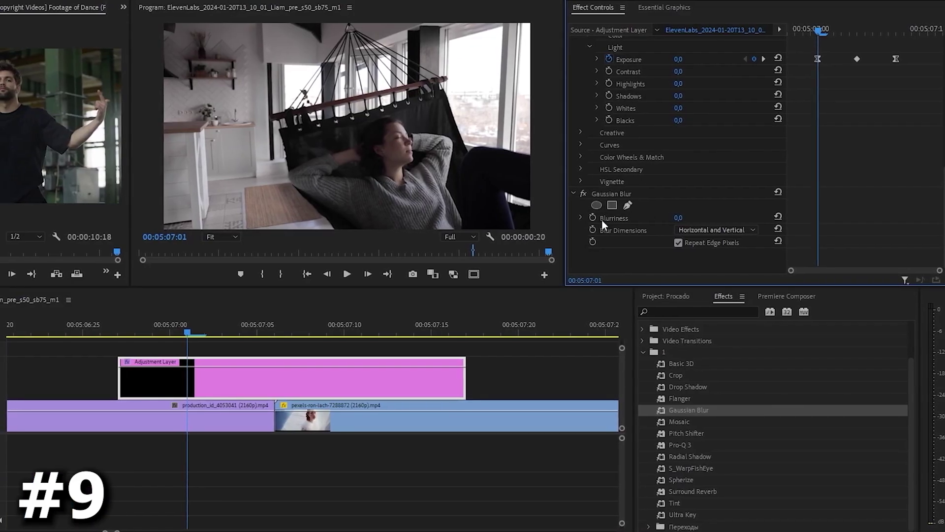
Keyframe Gaussian Blur Blurriness at 254 on the Exposure peak, returning to 0 at 07:11.
key(Right)
key(Right)
key(Right)
key(Right)
key(Right)
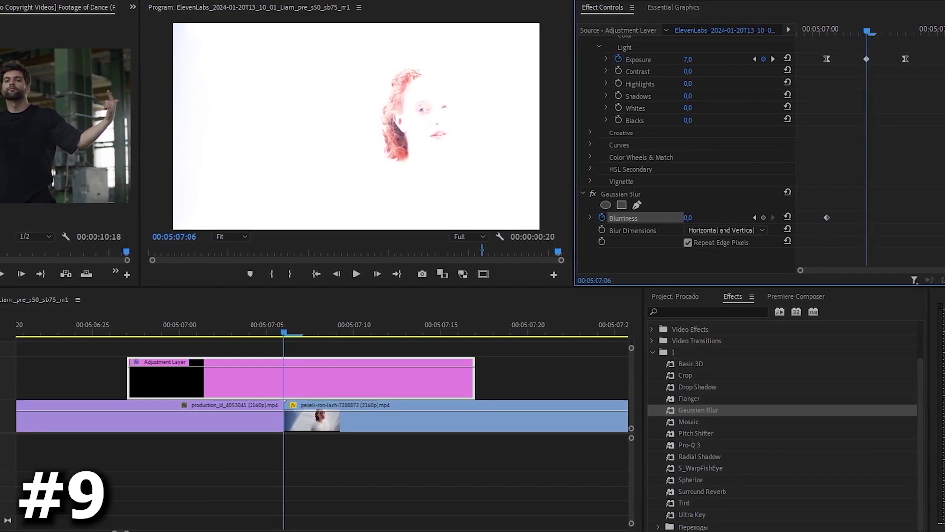
drag(688, 218, 734, 217)
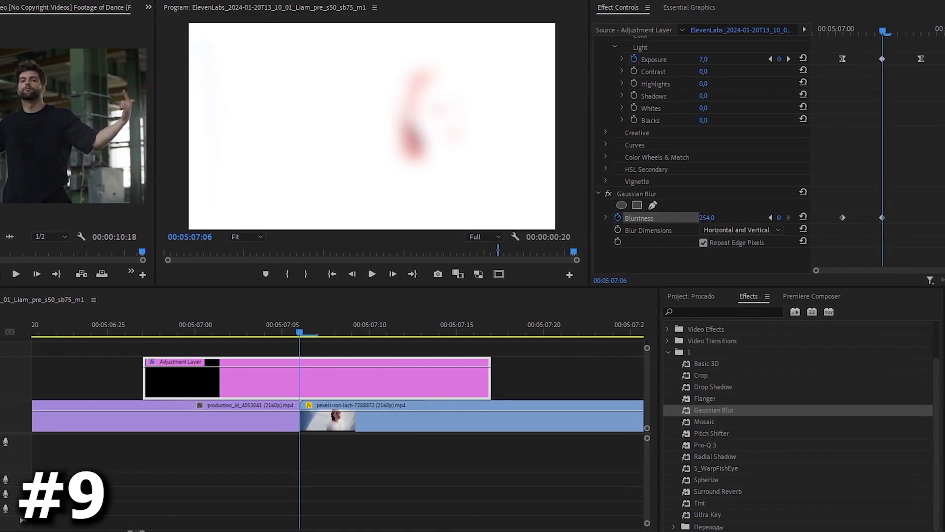
key(Right)
key(Right)
key(Right)
key(Right)
key(Right)
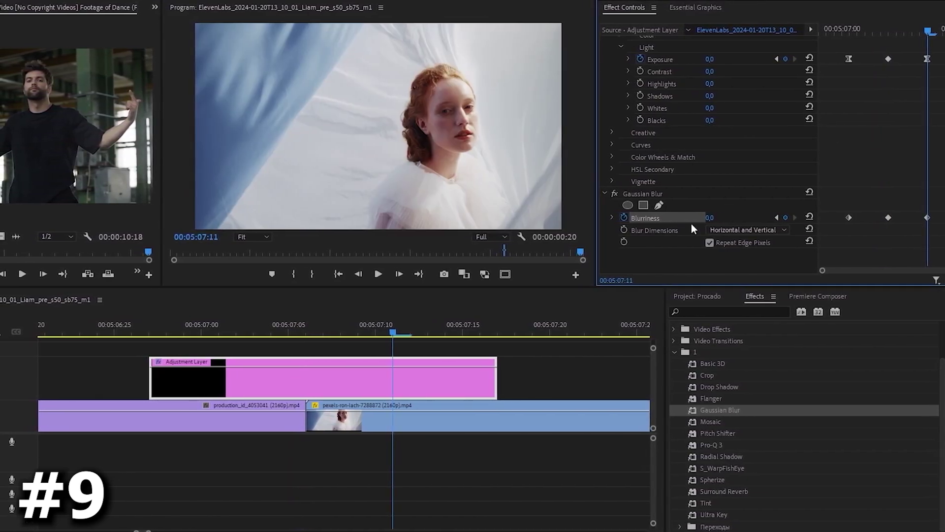
Apply easing to the first and third Blurriness keyframes.
right_click(851, 217)
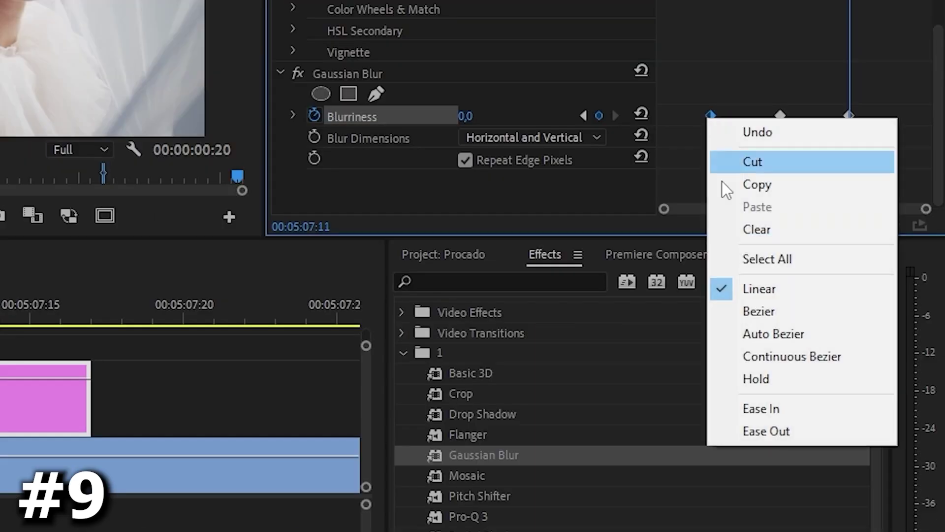
click(770, 406)
right_click(849, 116)
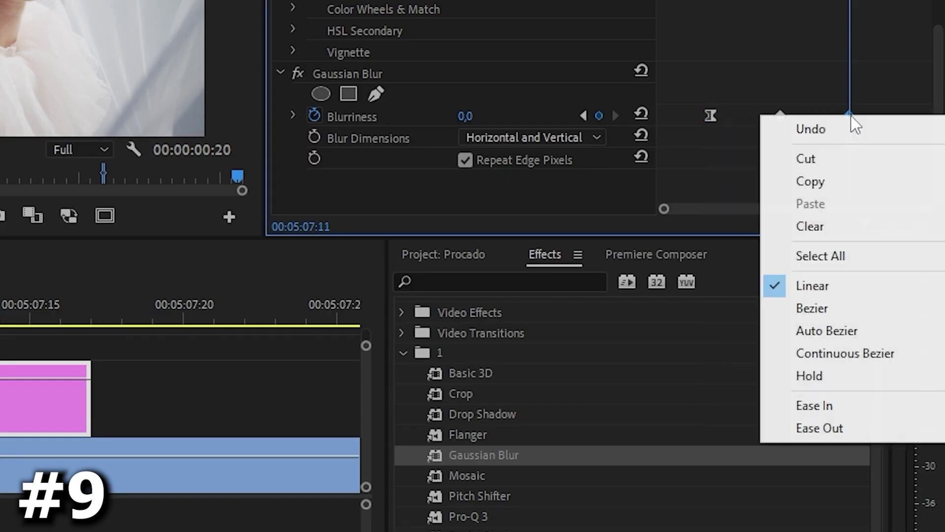
click(846, 427)
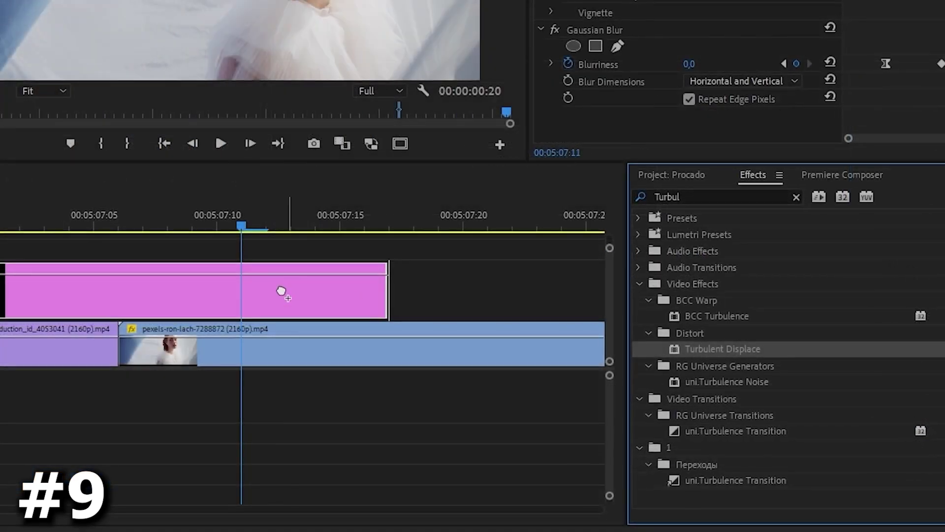
Keyframe the Turbulent Displace Amount to 90 at the cut.
scroll(914, 77, down, 5)
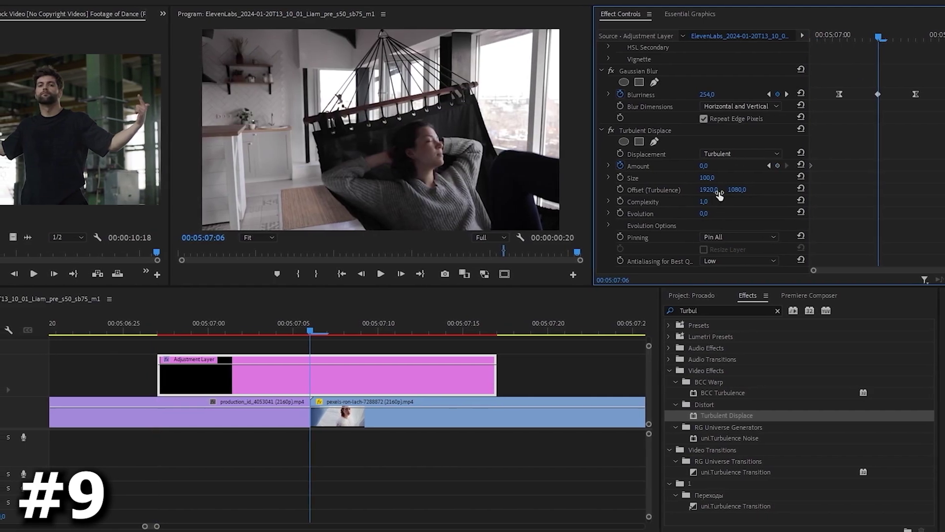
click(703, 166)
text(90)
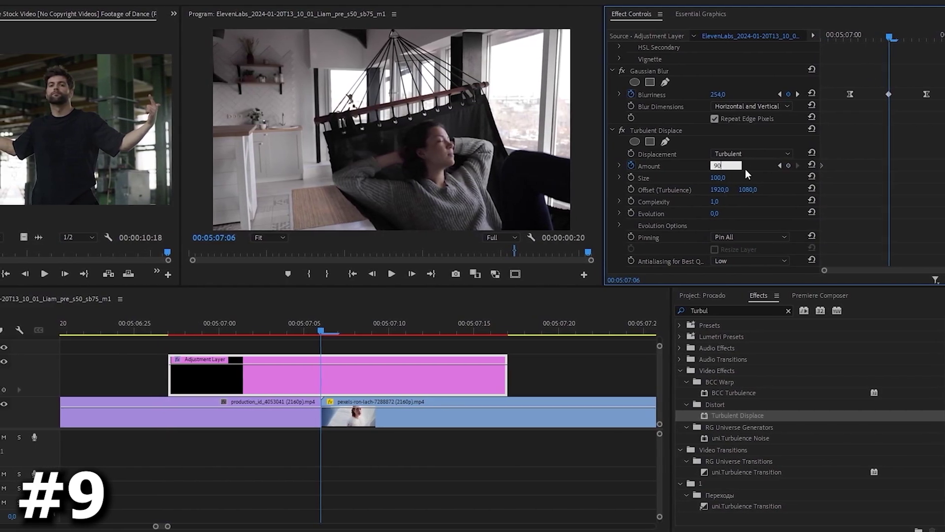
key(Return)
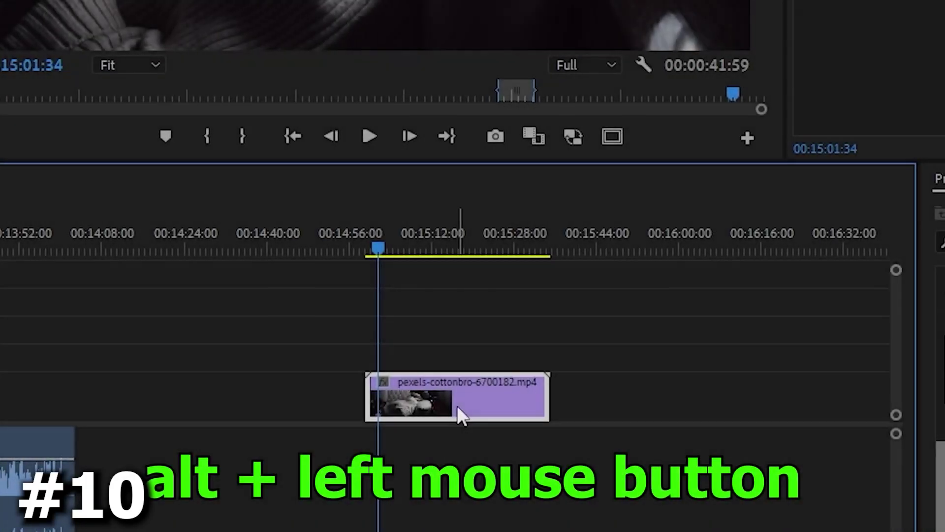
Duplicate the cottonbro clip onto V2, apply Fast Blur, and blend it with Lighten.
drag(457, 406, 431, 361)
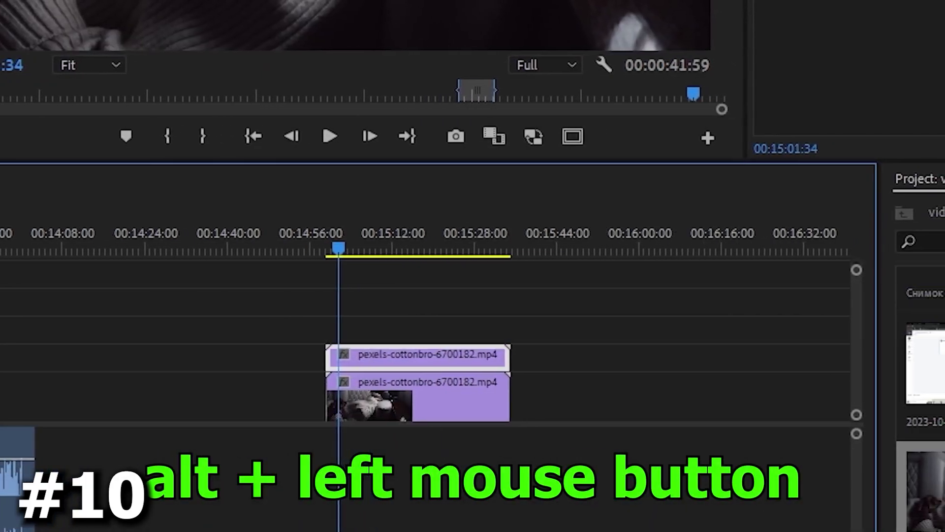
drag(418, 307, 490, 113)
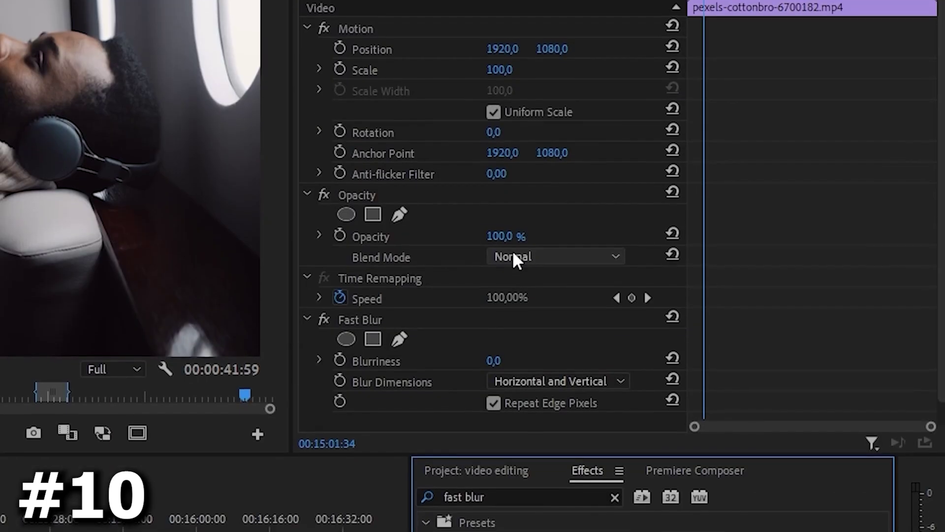
click(512, 250)
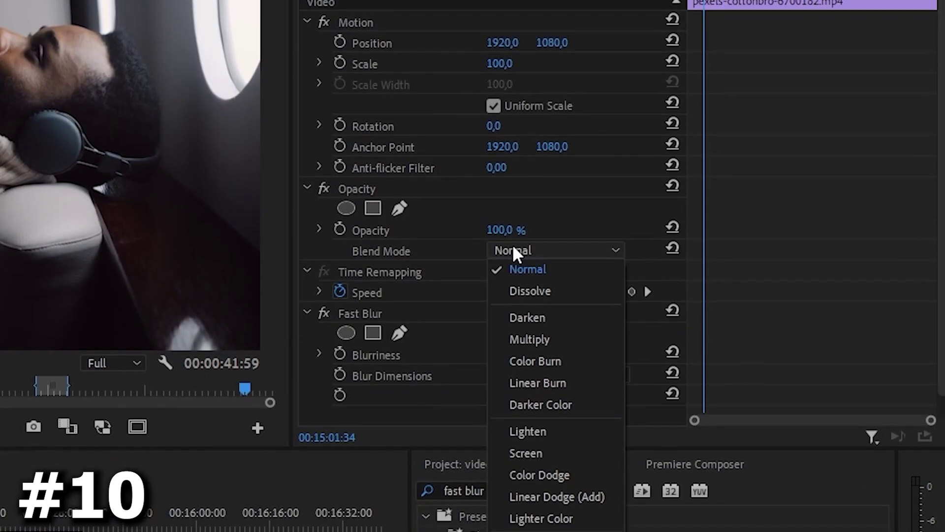
click(551, 418)
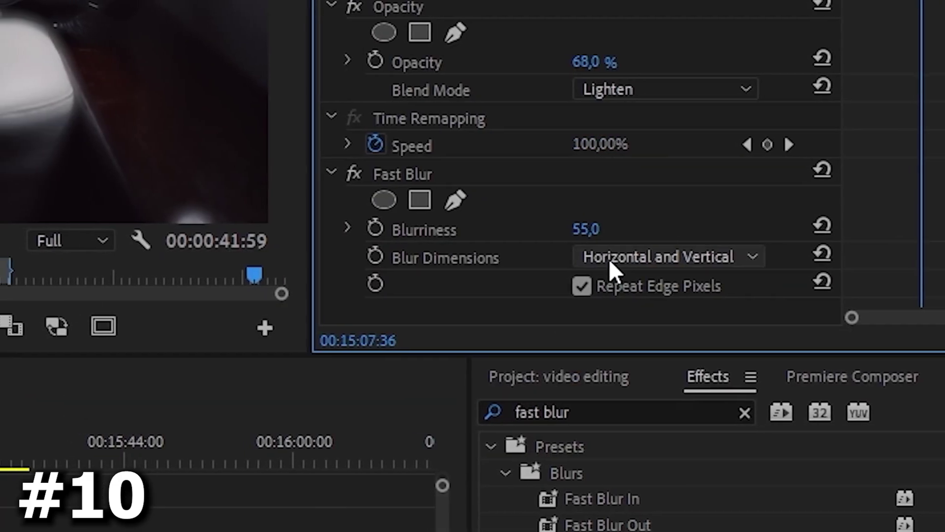
Set Fast Blur dimensions to Vertical with Blurriness around 276.
click(610, 258)
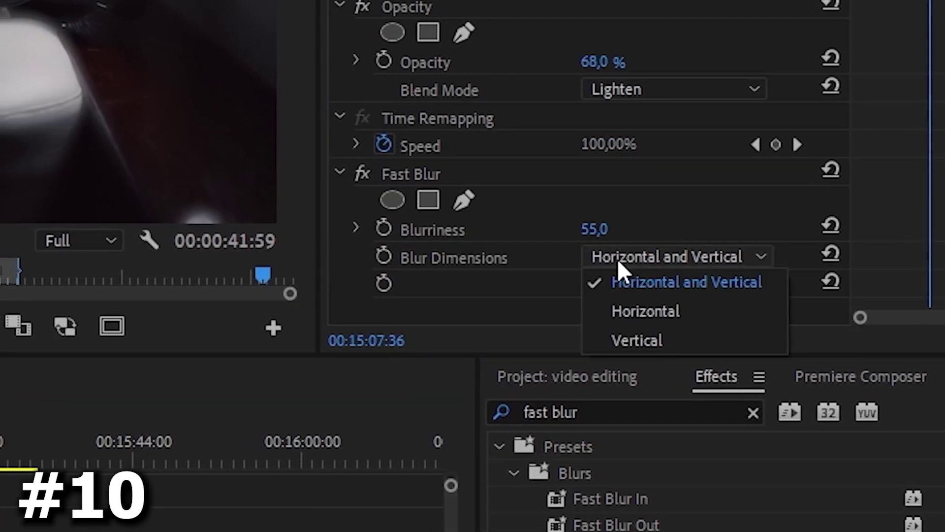
click(649, 321)
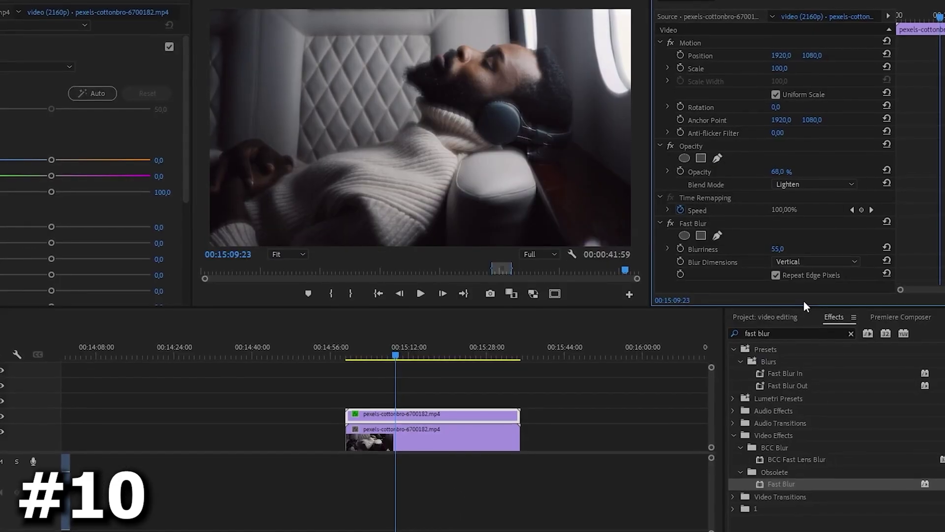
drag(781, 249, 837, 248)
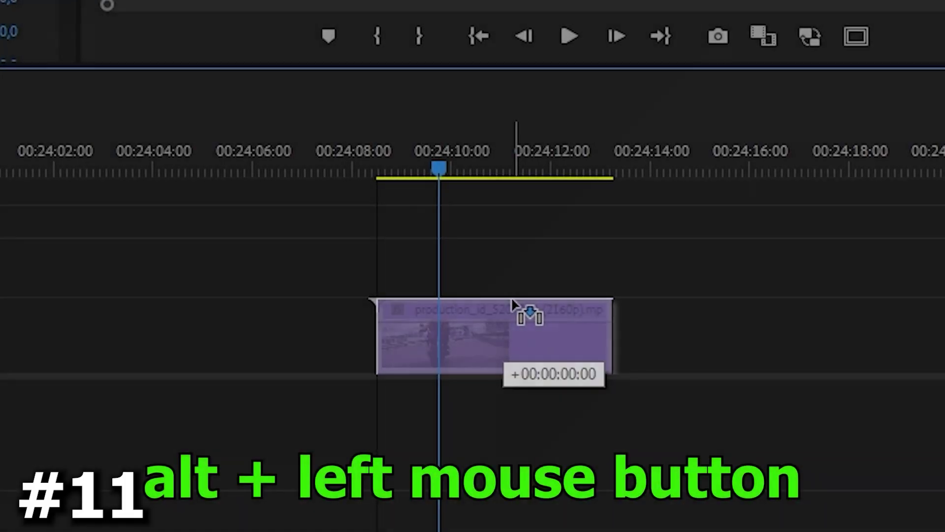
Duplicate the clip upward, set Extract Softness to 53, and apply VR Glow to the copy.
drag(522, 310, 497, 292)
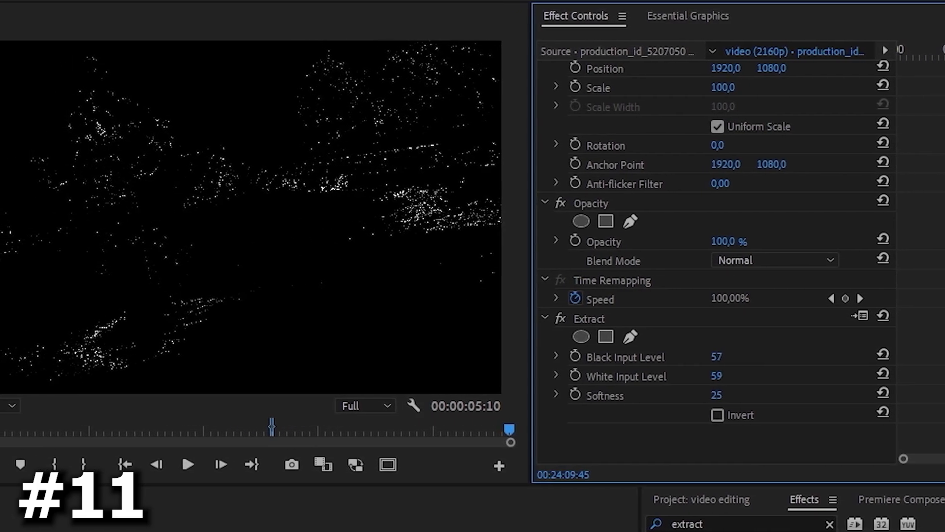
drag(736, 375, 797, 395)
click(732, 396)
text(53)
key(Return)
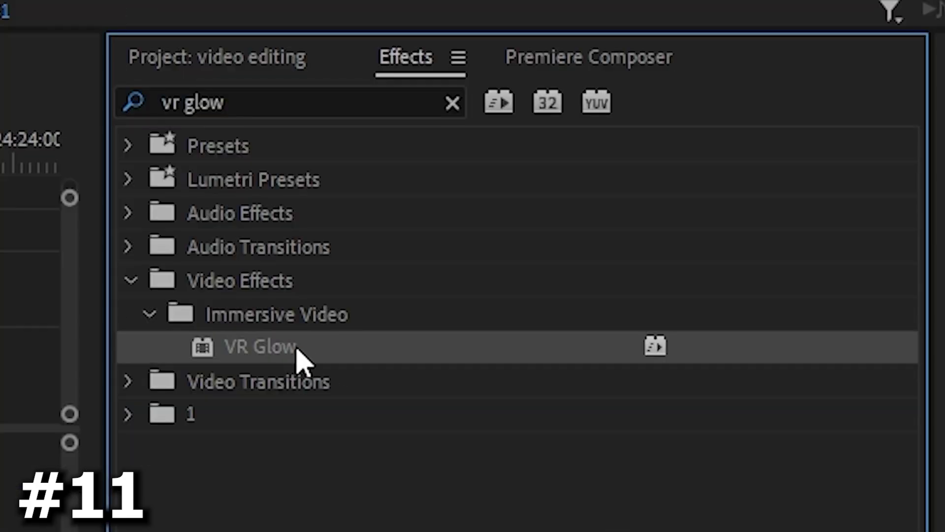
drag(300, 361, 440, 288)
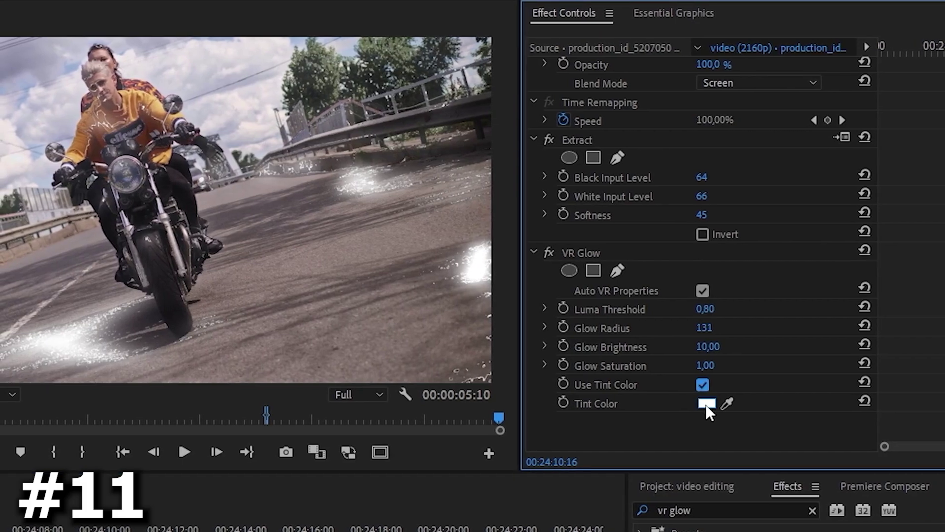
Change the VR Glow Tint Color on the motorcycle sparkle to a teal hue.
click(707, 404)
click(304, 394)
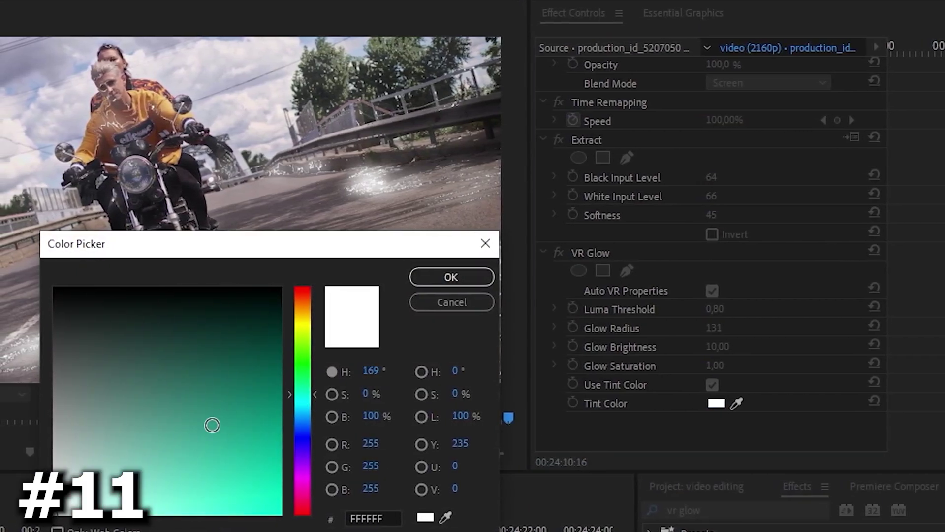
click(456, 277)
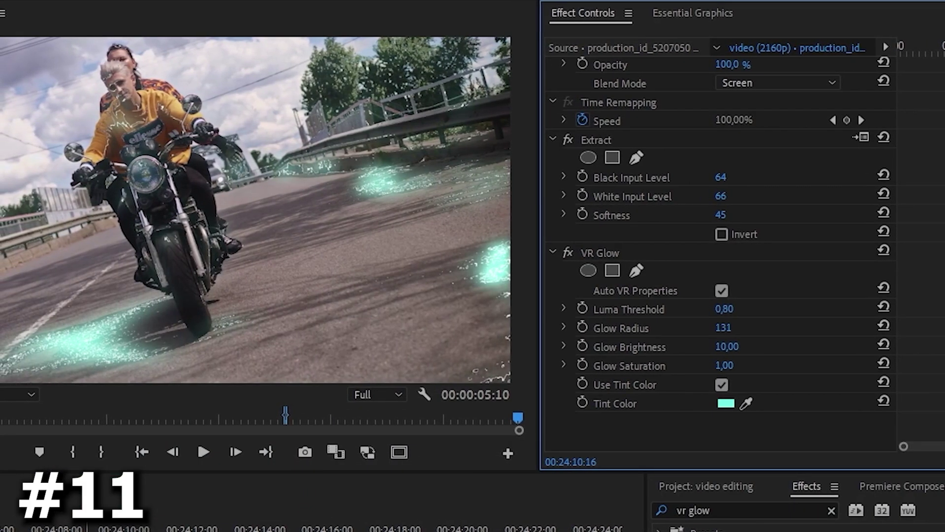
Play back the teal-tinted sparkle glow twice to check the look.
click(92, 525)
key(space)
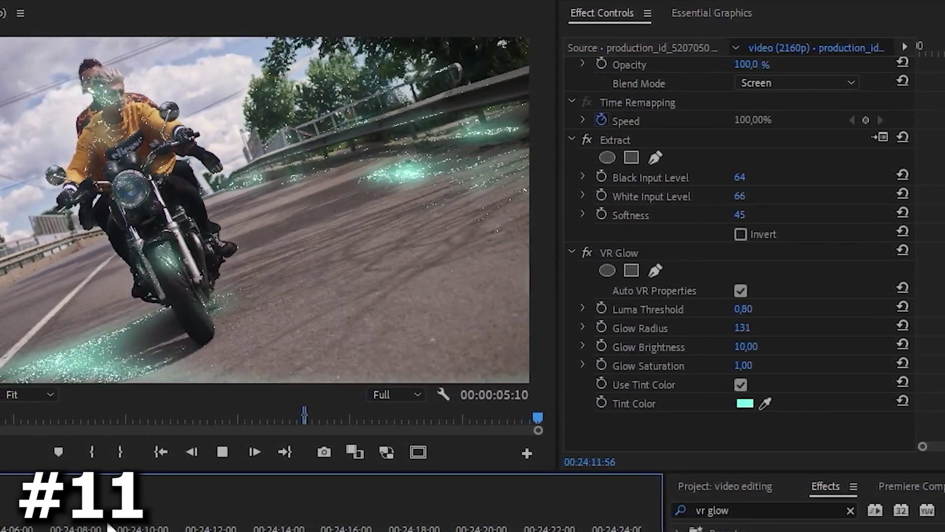
key(space)
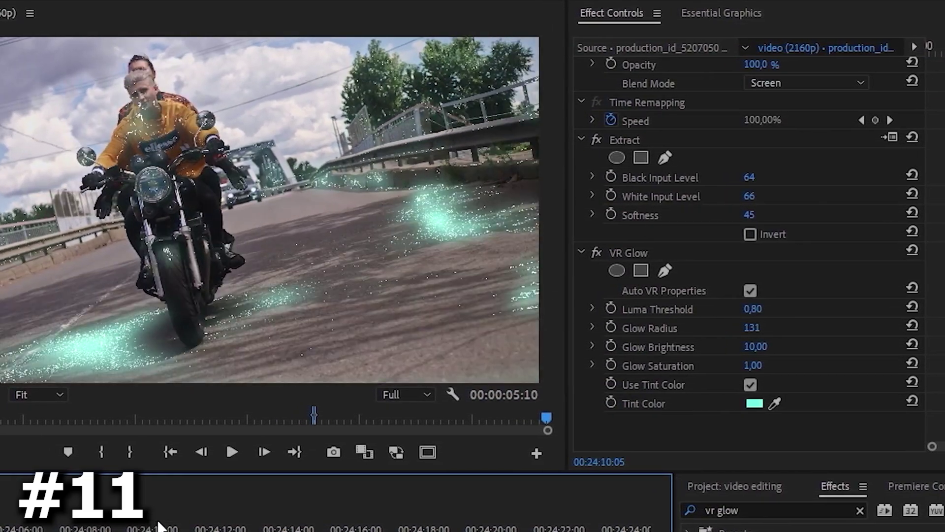
key(space)
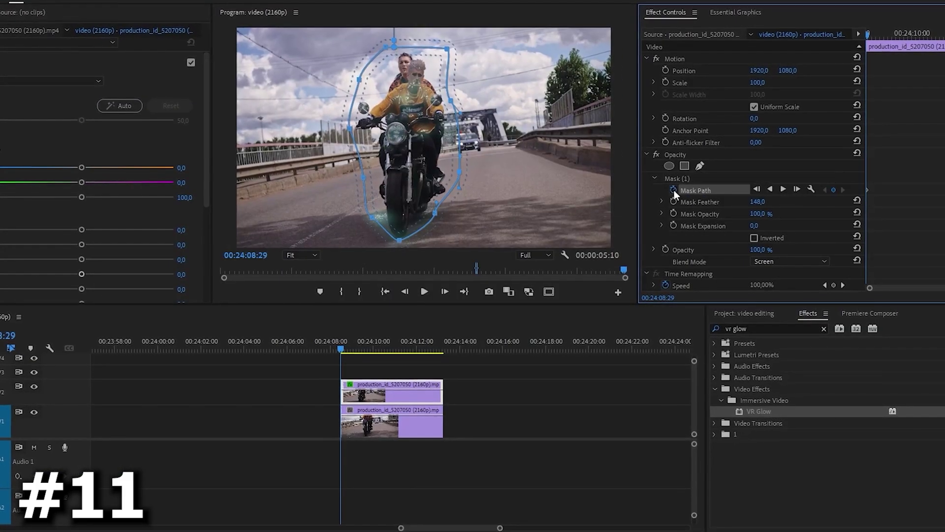
Keyframe the riders' mask path at a later frame, then duplicate the car clip onto the track above.
click(675, 190)
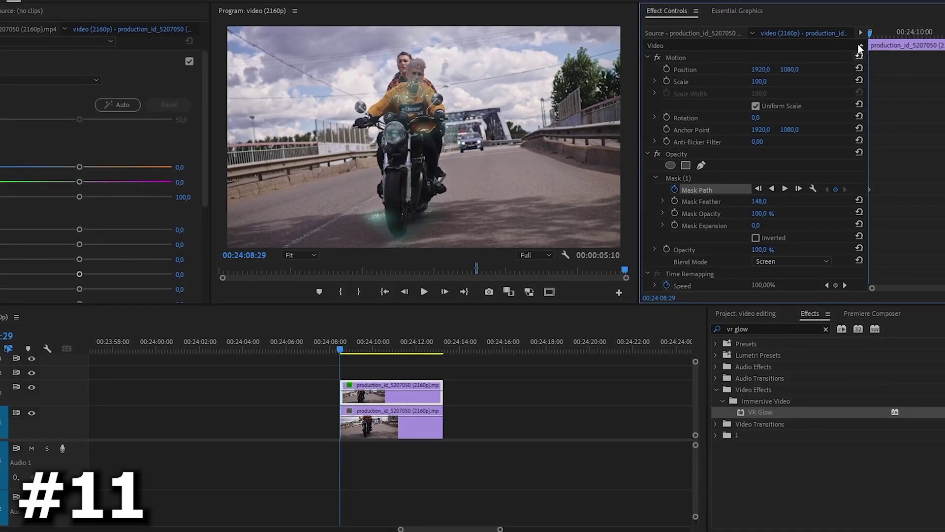
click(735, 175)
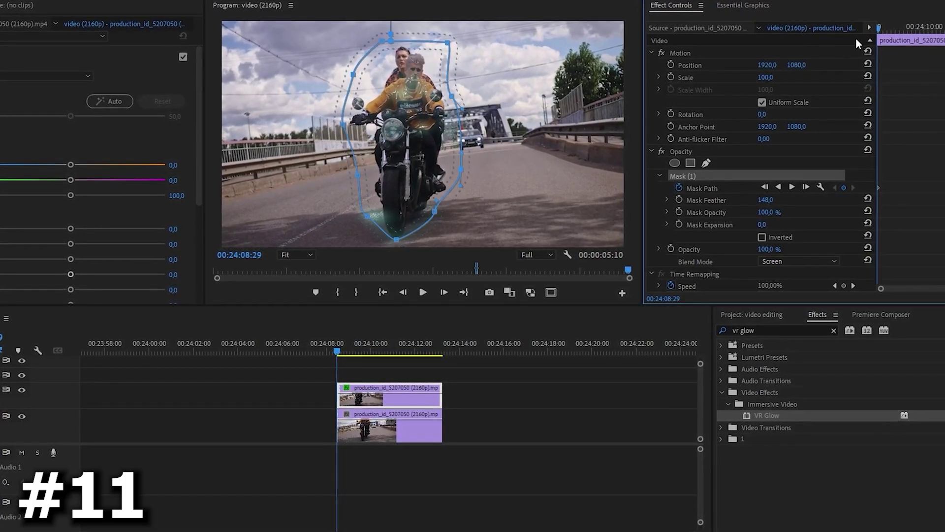
drag(888, 28, 895, 25)
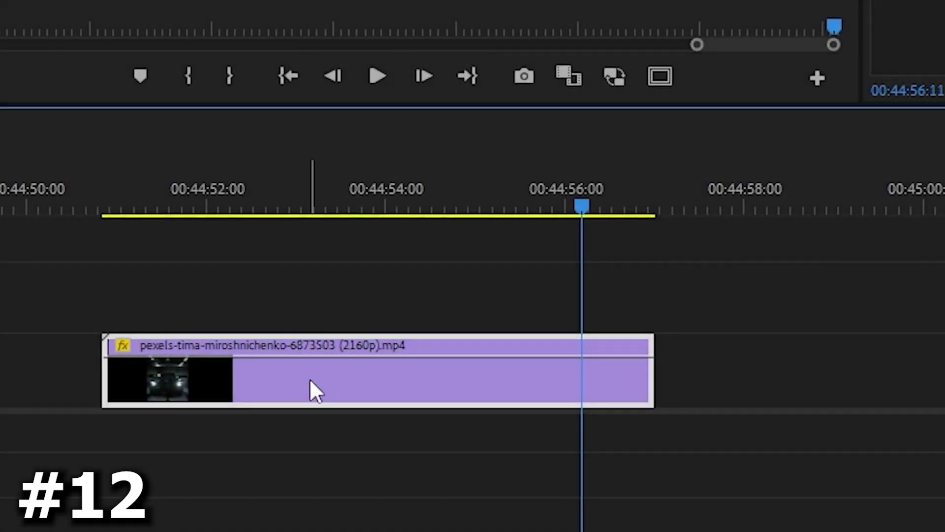
drag(315, 389, 321, 333)
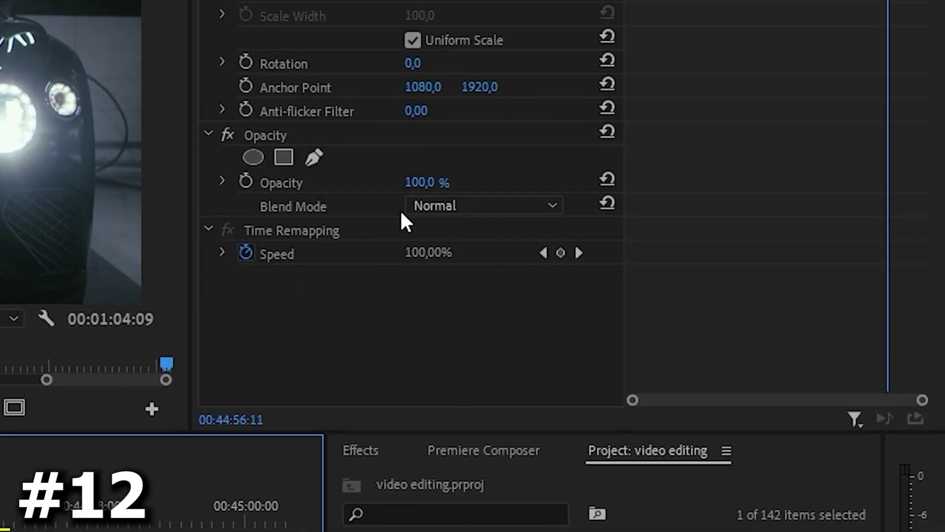
Set the upper car copy to Screen, add inverted Find Edges, and Tint mapping white to cyan.
click(418, 204)
click(458, 428)
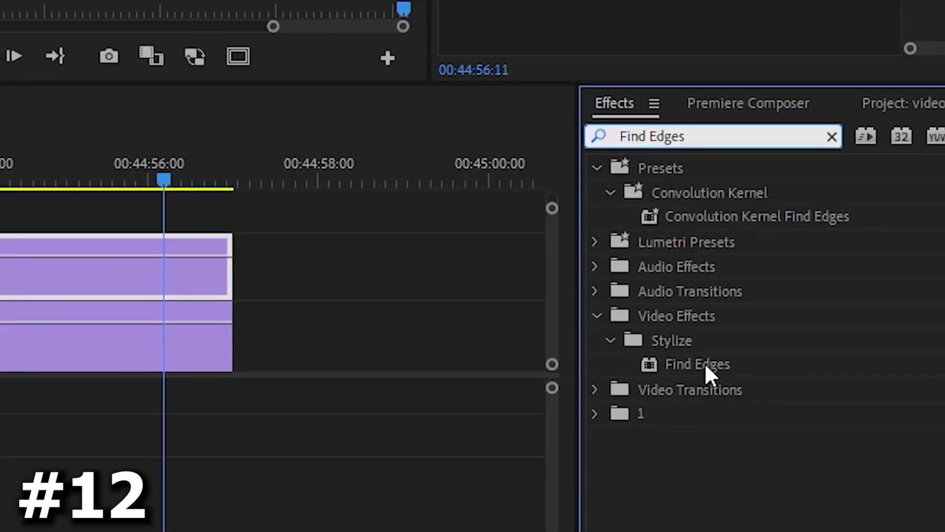
drag(708, 370, 224, 279)
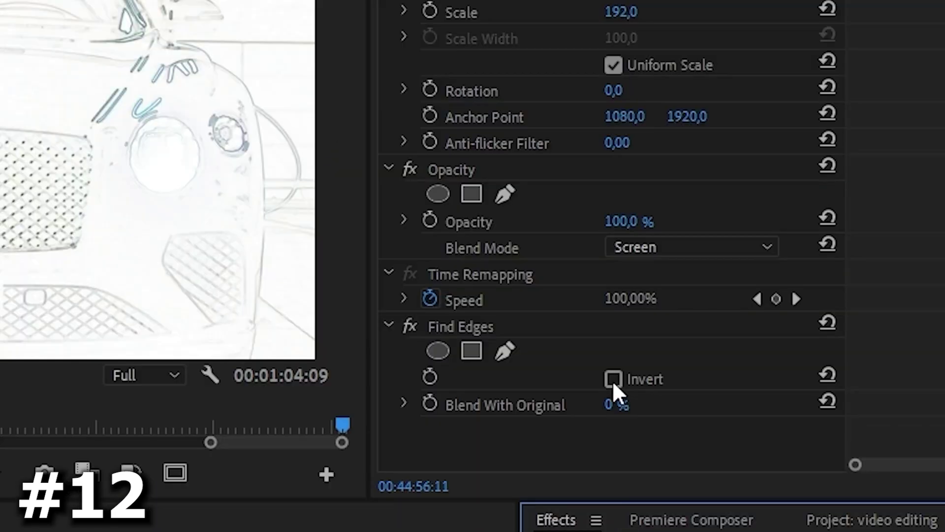
click(613, 378)
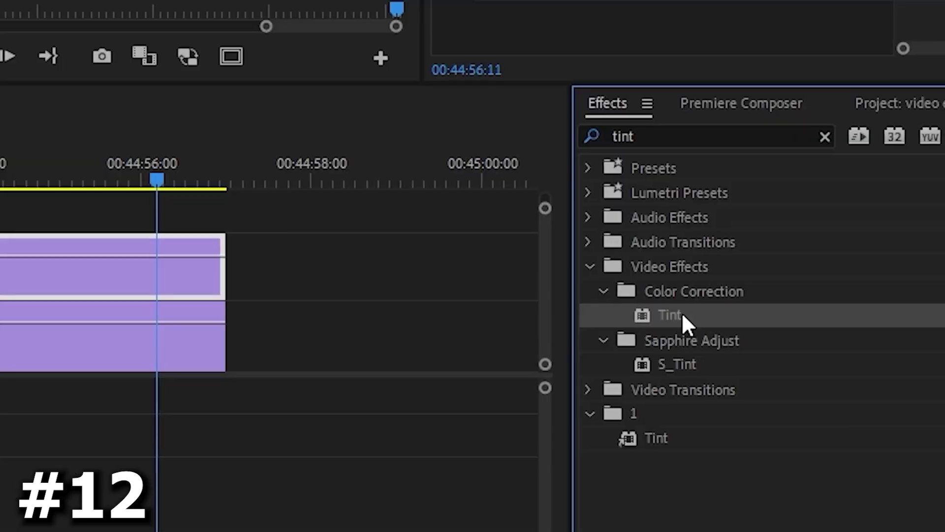
drag(681, 312, 143, 261)
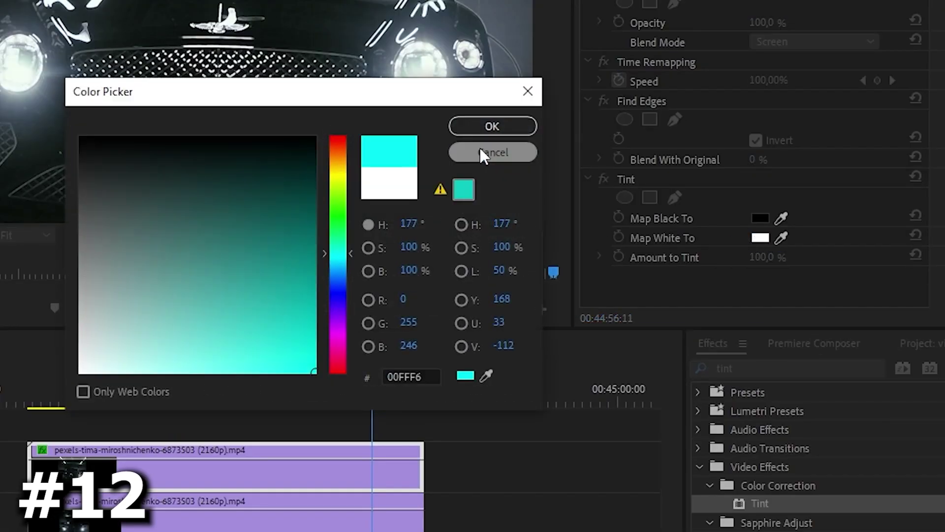
click(507, 123)
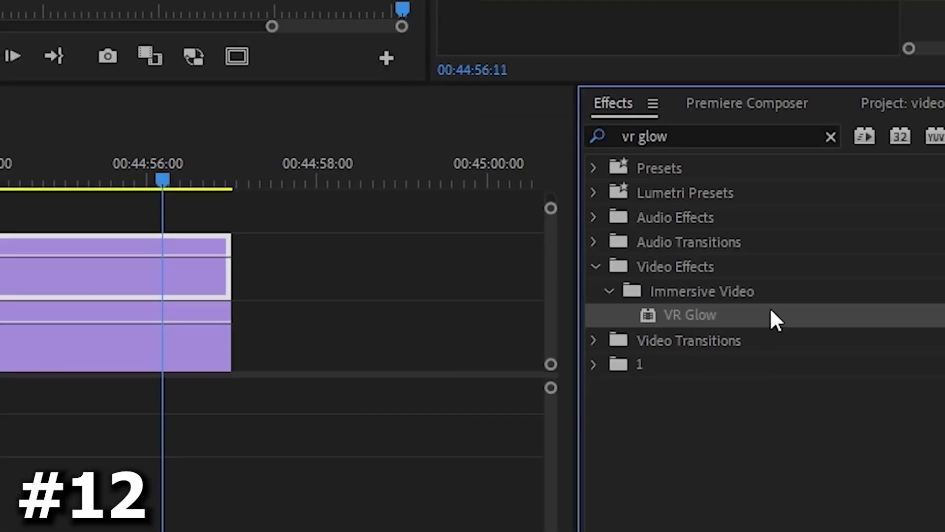
Apply VR Glow to the upper car copy with a fully saturated cyan tint.
drag(770, 316, 102, 273)
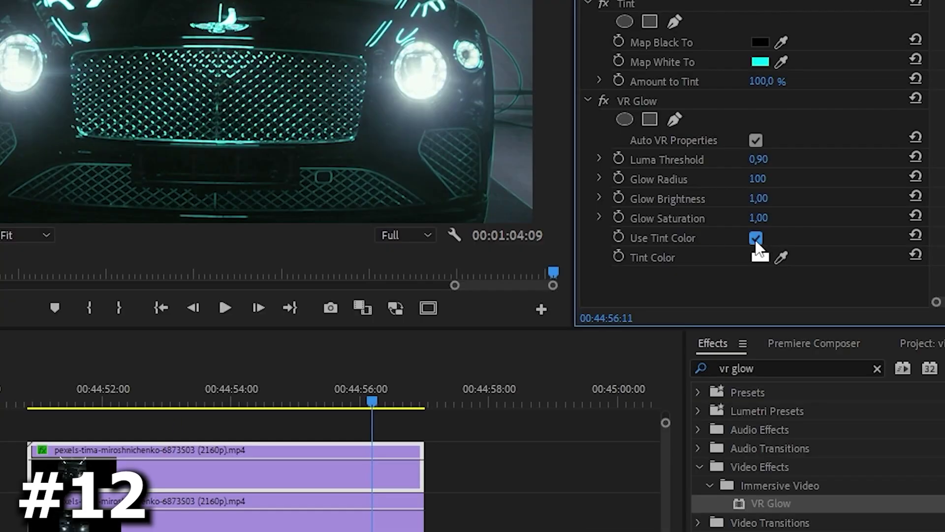
click(759, 255)
click(344, 265)
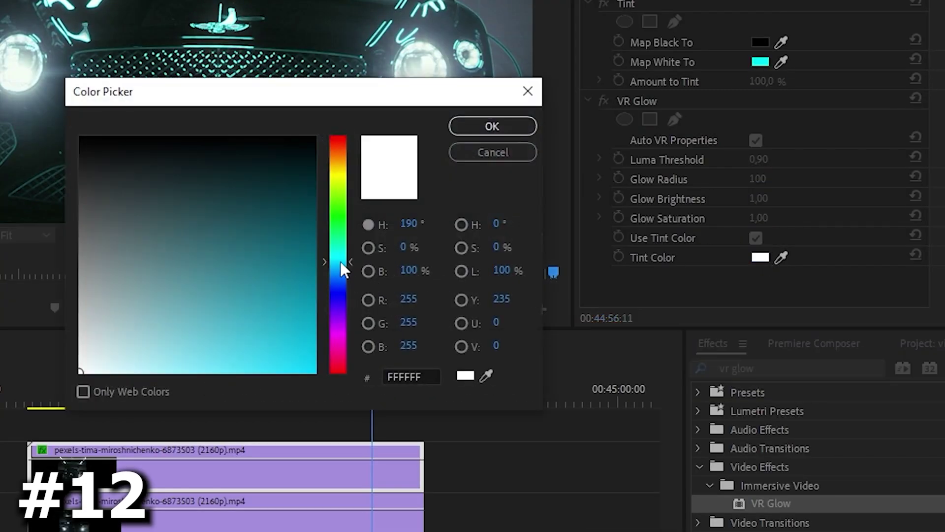
drag(304, 274, 331, 394)
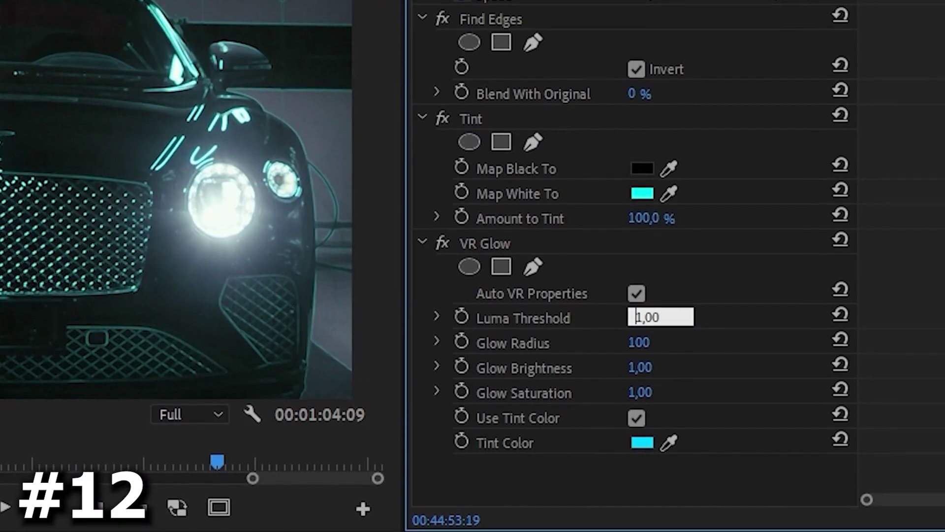
Set VR Glow Luma Threshold to 0,50 and Glow Radius to 25, then apply Turbulent Displace.
text(0,5)
key(Tab)
text(25)
key(Return)
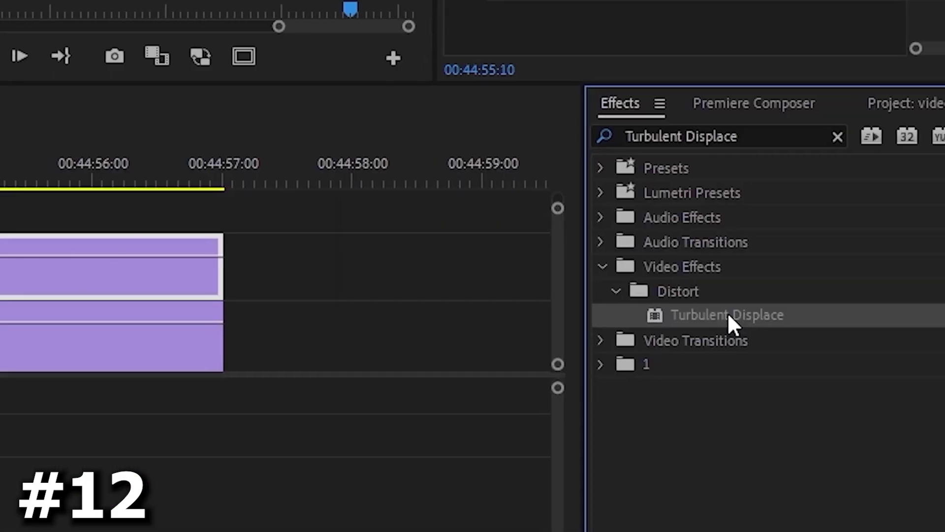
drag(728, 312, 105, 291)
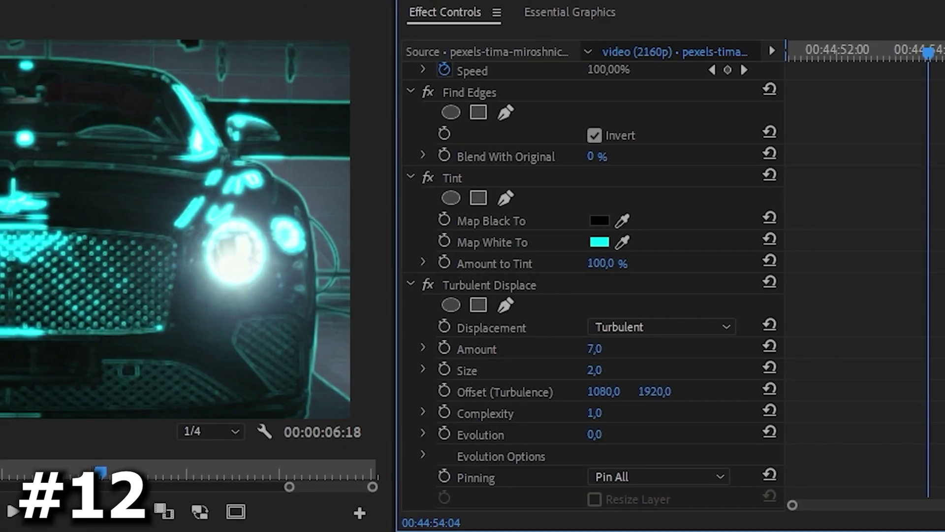
Raise Turbulent Displace Size to 38 and Amount to 52, and apply Extract to the upper copy.
drag(607, 371, 633, 369)
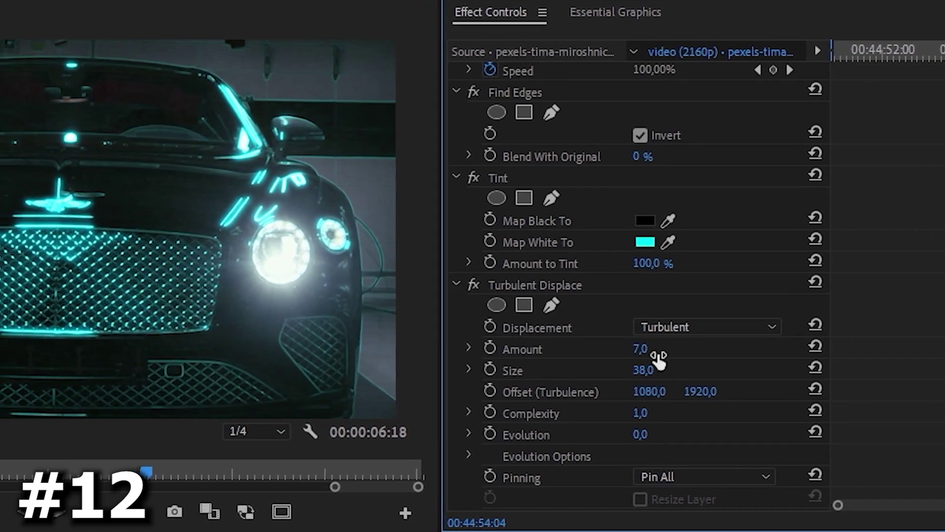
drag(633, 348, 654, 350)
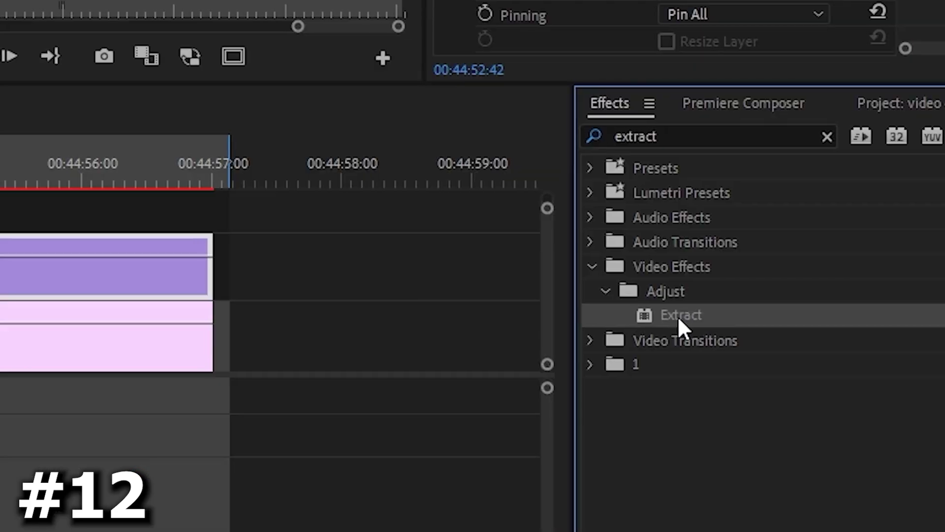
drag(677, 315, 127, 278)
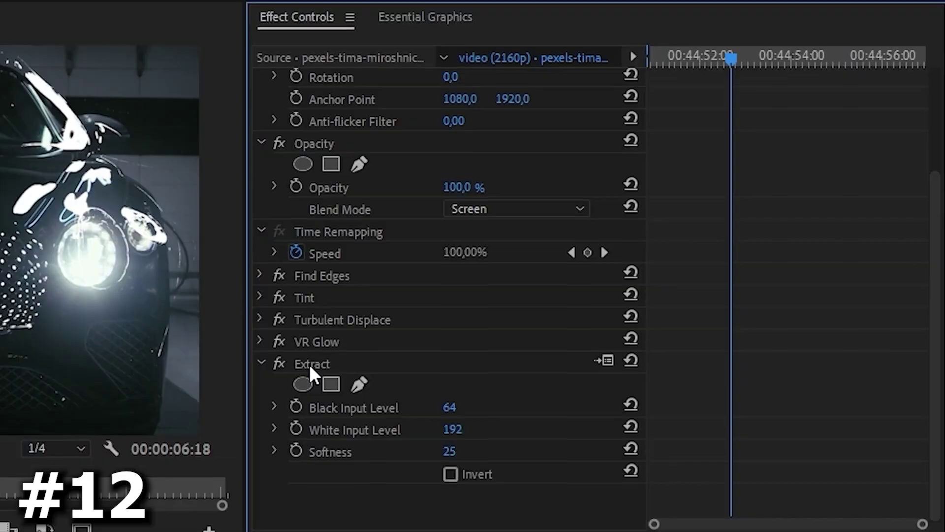
Move Extract above Find Edges and keyframe its White Input Level and Opacity for the neon sweep.
drag(309, 365, 326, 262)
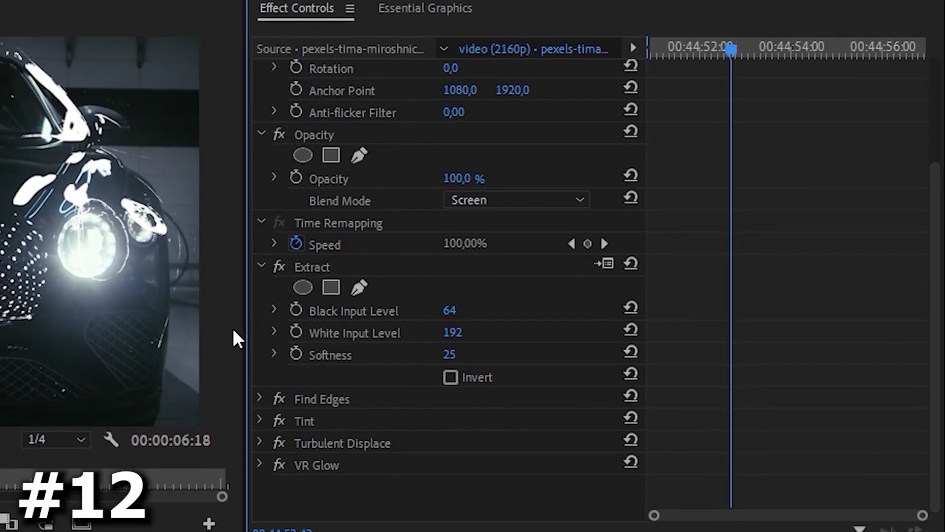
click(450, 353)
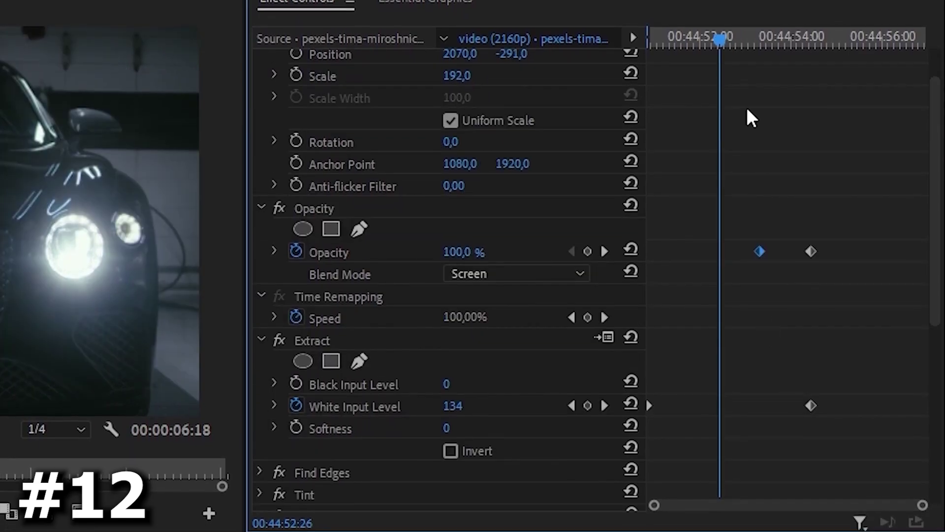
drag(738, 38, 781, 42)
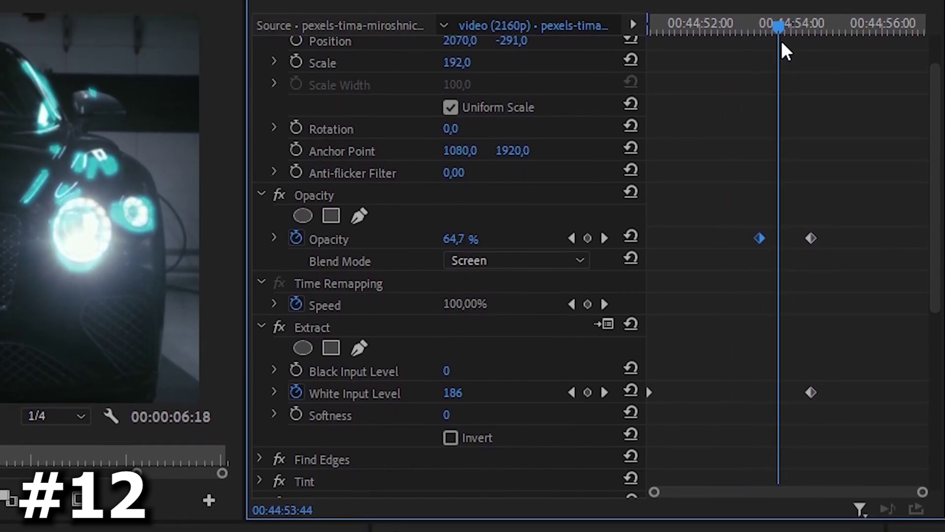
drag(846, 208, 736, 245)
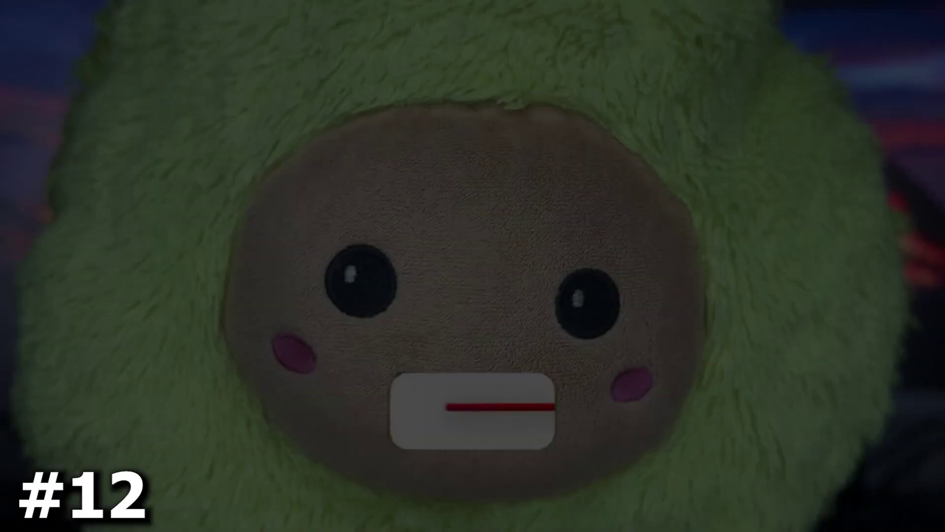